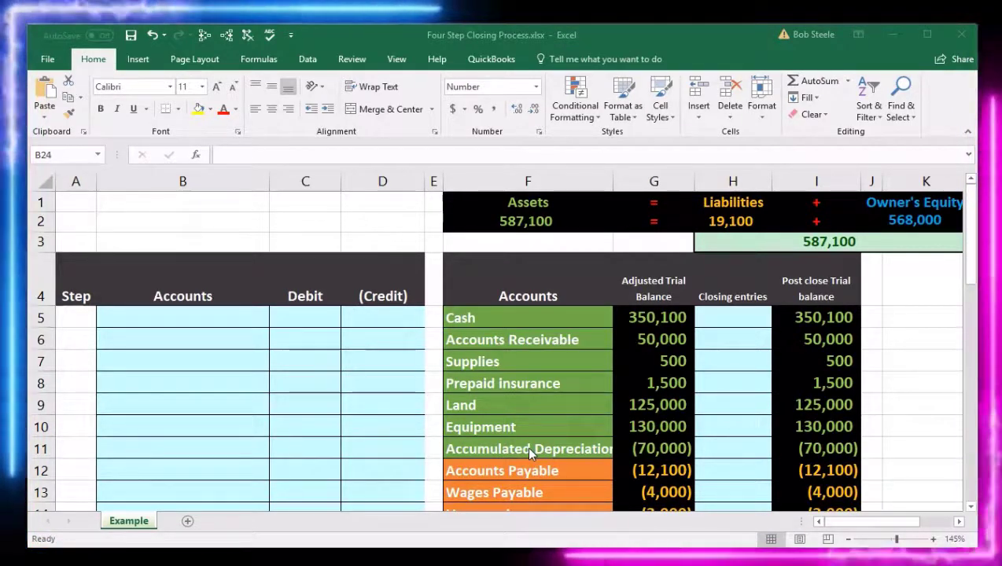
Examine the Adjusted Trial Balance, Closing entries and Post close Trial balance column headings of the worksheet.
{"action": "key", "text": "alt+Tab"}
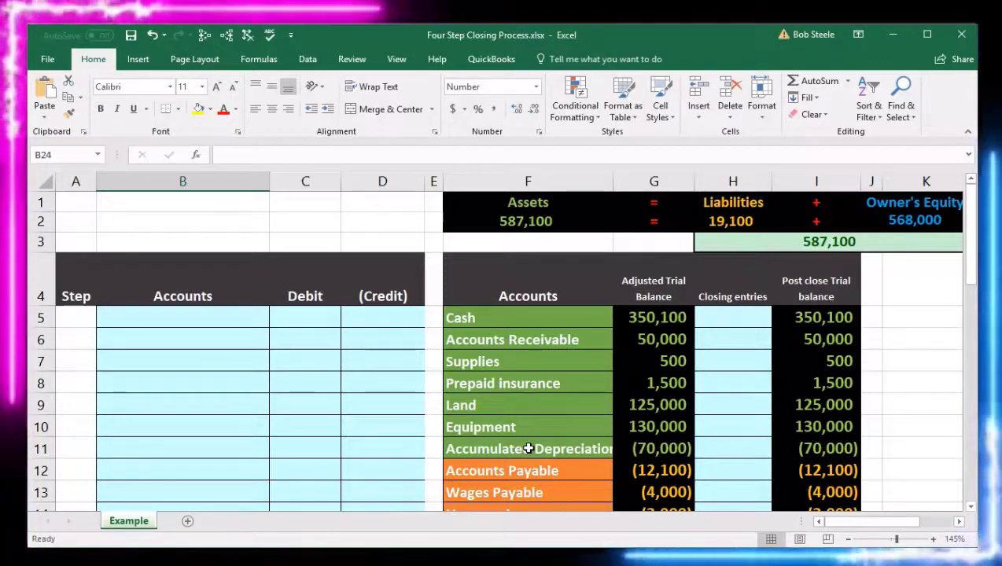
{"action": "left_click", "coordinate": [615, 297]}
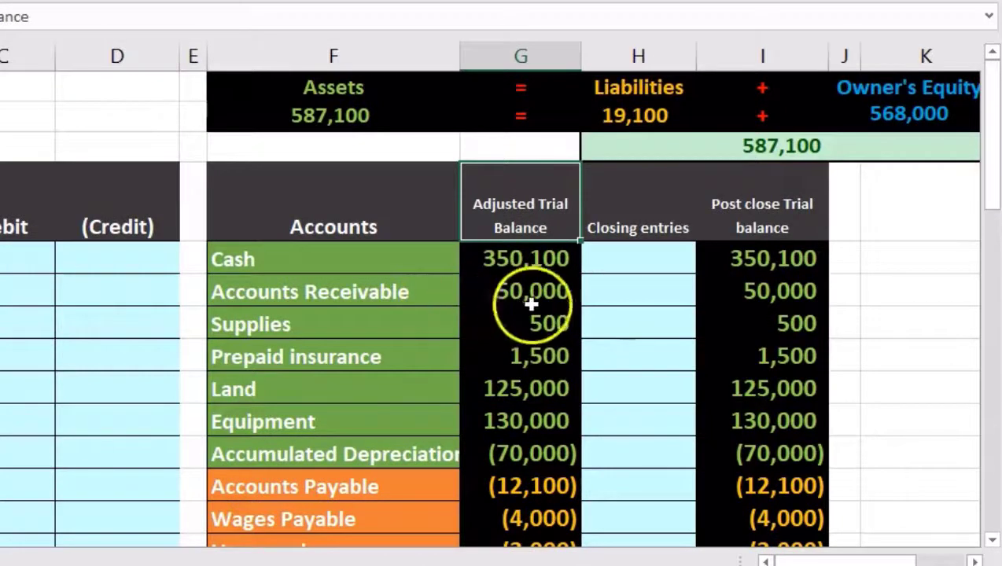
{"action": "left_click", "coordinate": [728, 225]}
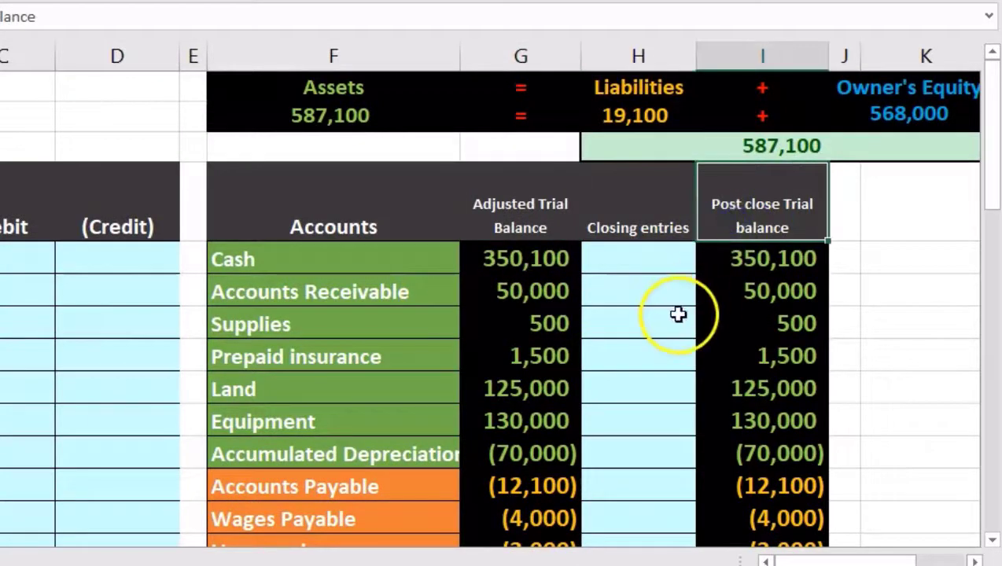
{"action": "left_click", "coordinate": [640, 226]}
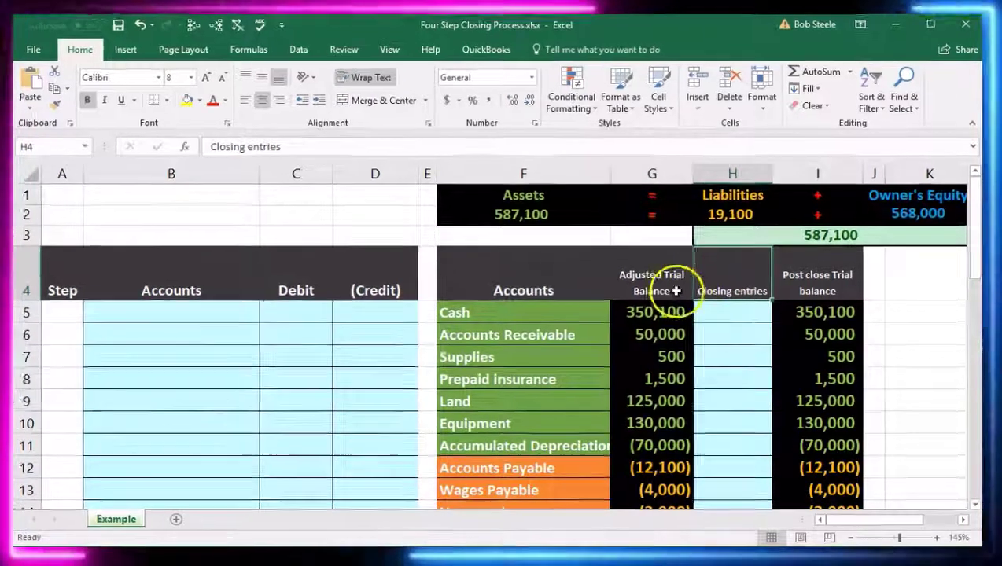
{"action": "left_click", "coordinate": [675, 291]}
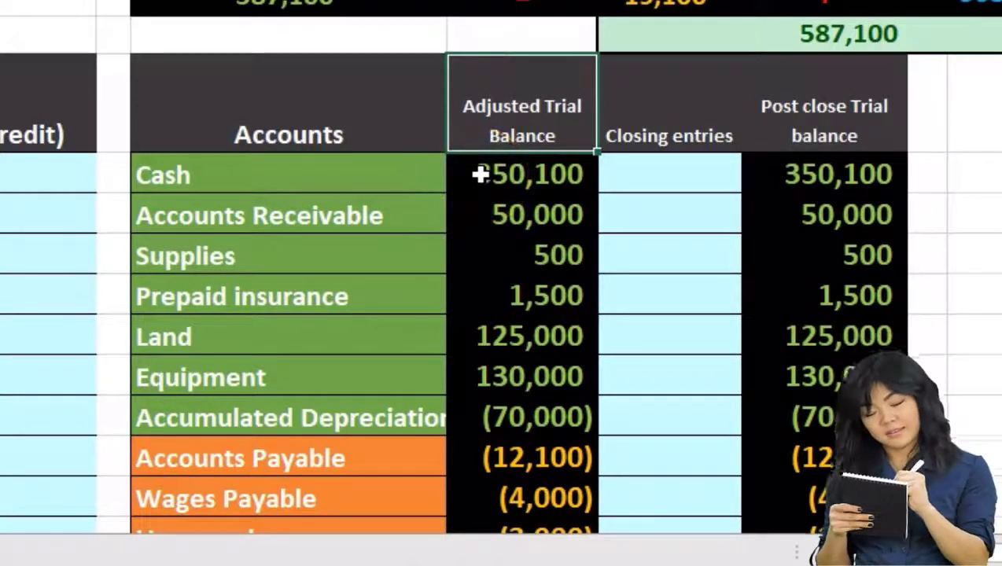
{"action": "left_click", "coordinate": [668, 138]}
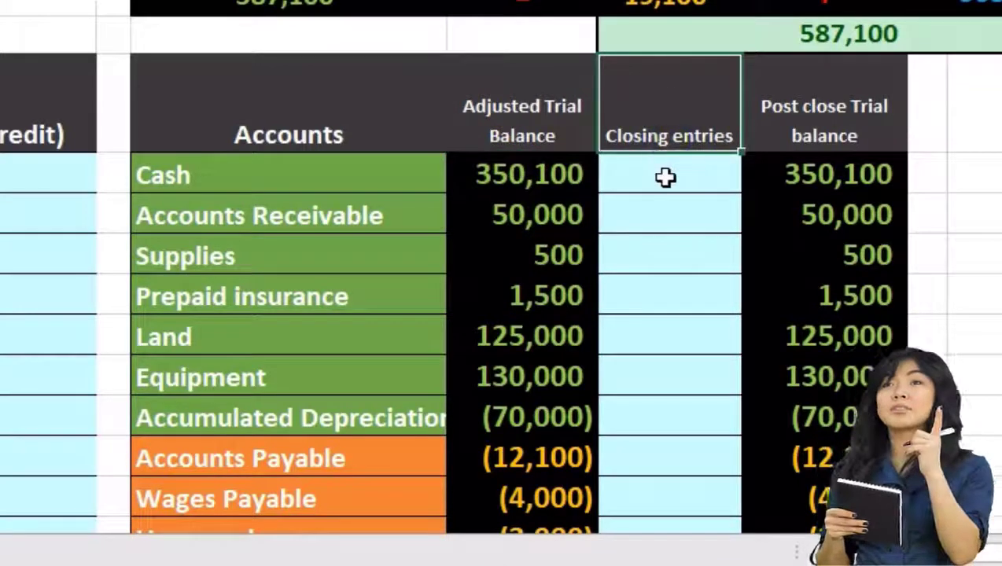
{"action": "left_click", "coordinate": [776, 135]}
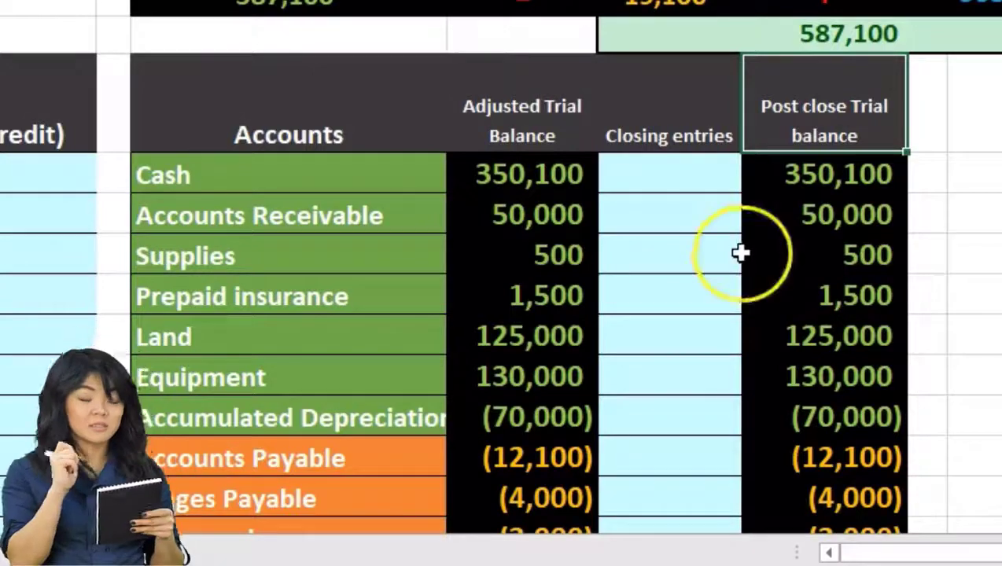
Review the adjusted trial balance by account group: assets, liabilities, owner's equity, then revenue and expenses.
{"action": "scroll", "coordinate": [733, 250], "scroll_direction": "down", "scroll_amount": 1}
{"action": "left_click_drag", "start_coordinate": [393, 73], "coordinate": [522, 286]}
{"action": "scroll", "coordinate": [510, 264], "scroll_direction": "down", "scroll_amount": 2}
{"action": "left_click_drag", "start_coordinate": [393, 184], "coordinate": [457, 236]}
{"action": "left_click_drag", "start_coordinate": [389, 293], "coordinate": [521, 357]}
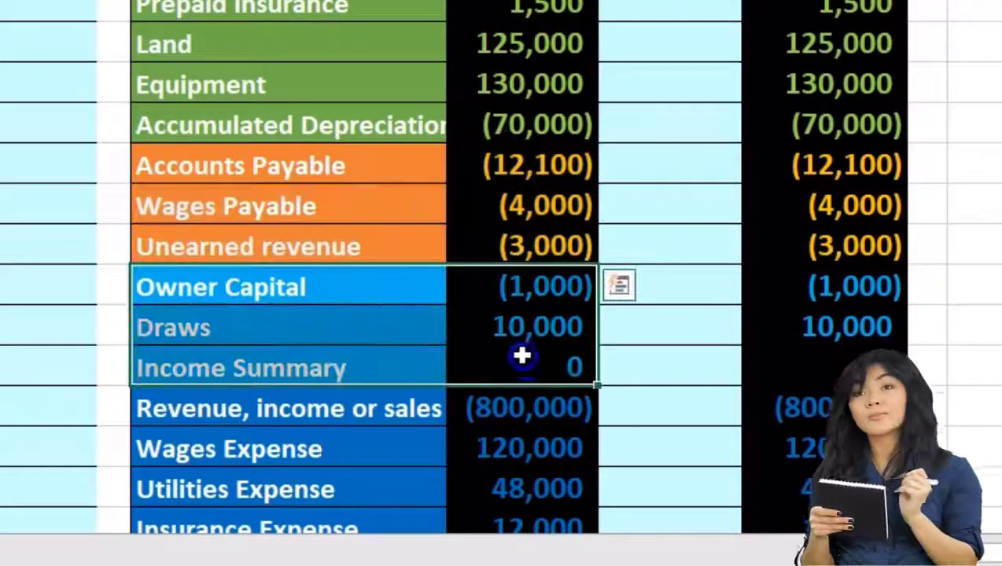
{"action": "scroll", "coordinate": [503, 350], "scroll_direction": "down", "scroll_amount": 1}
{"action": "left_click_drag", "start_coordinate": [416, 298], "coordinate": [483, 490]}
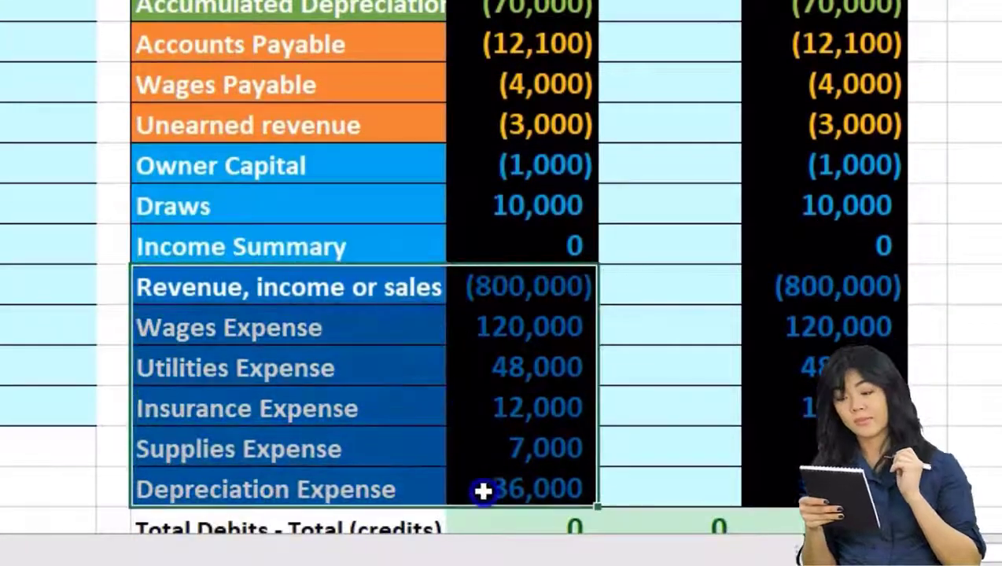
{"action": "left_click", "coordinate": [393, 422]}
{"action": "left_click", "coordinate": [494, 304]}
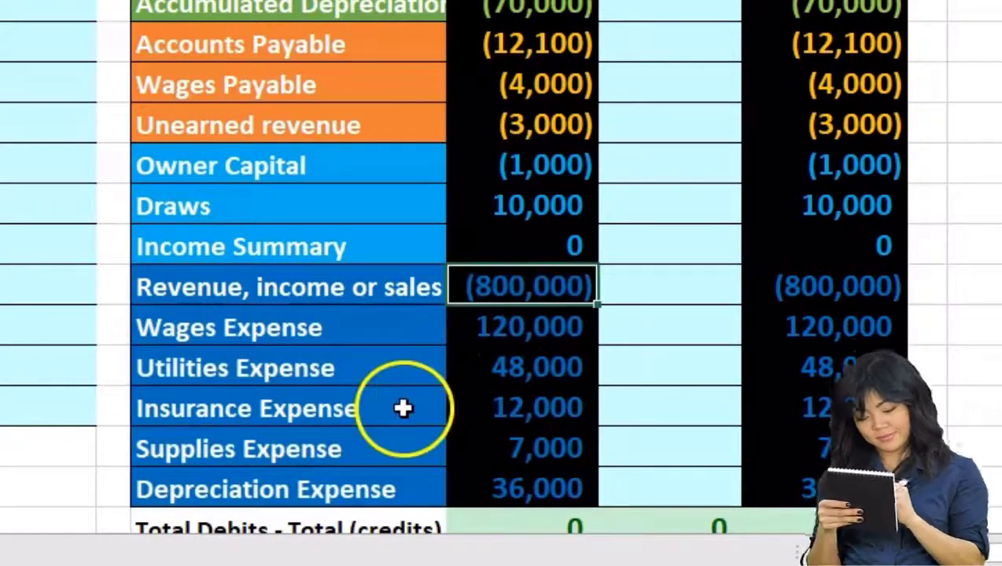
{"action": "key", "text": "Return"}
{"action": "key", "text": "Return"}
{"action": "scroll", "coordinate": [385, 424], "scroll_direction": "down", "scroll_amount": 1}
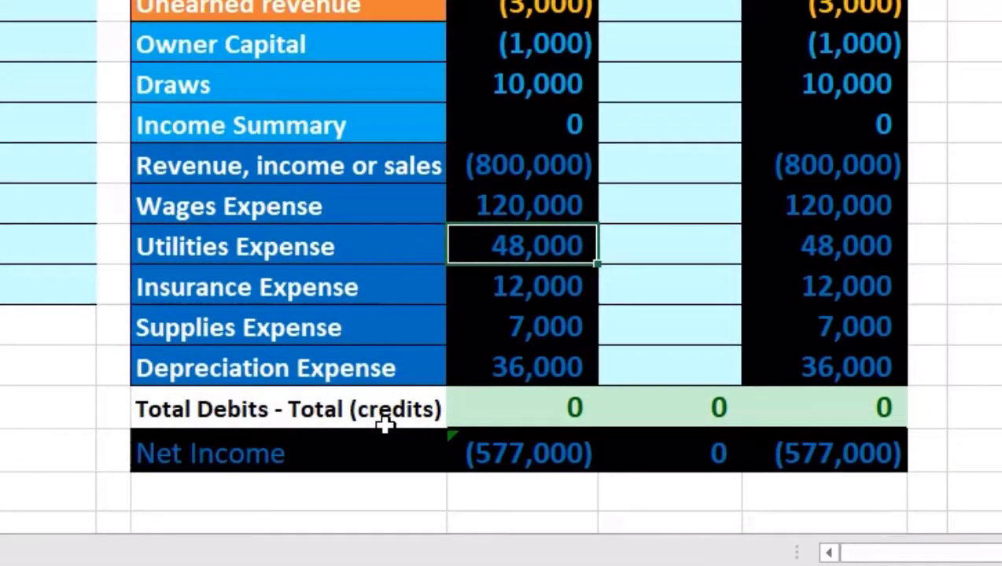
Inspect the formulas behind the Total Debits - Total (credits) and Net Income cells in the Adjusted Trial Balance column.
{"action": "double_click", "coordinate": [525, 405]}
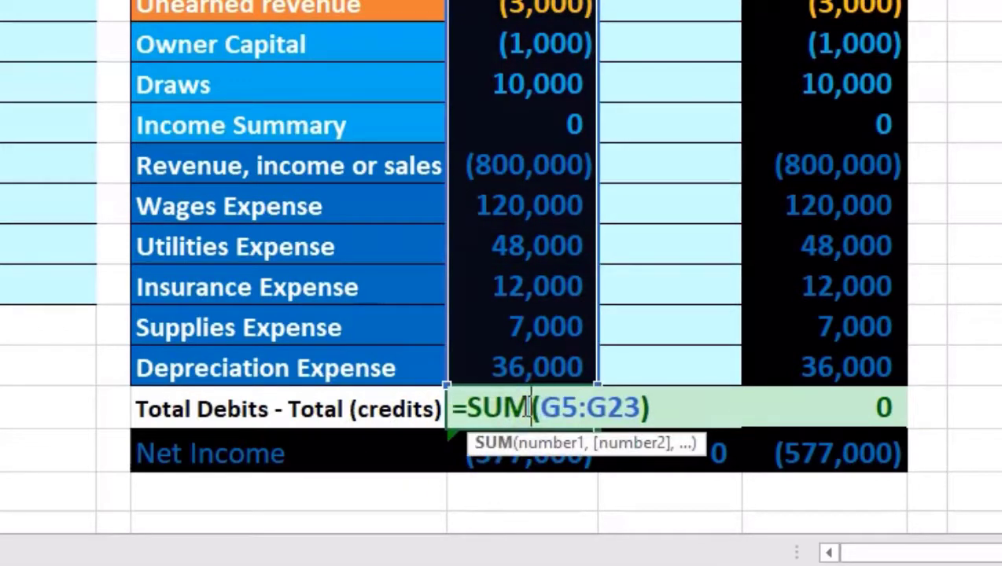
{"action": "key", "text": "Return"}
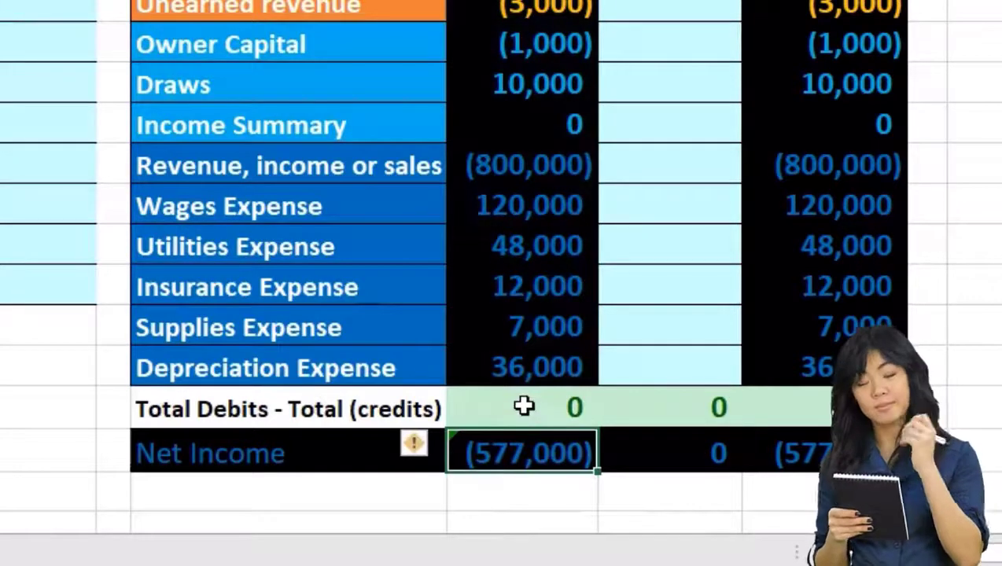
{"action": "double_click", "coordinate": [539, 452]}
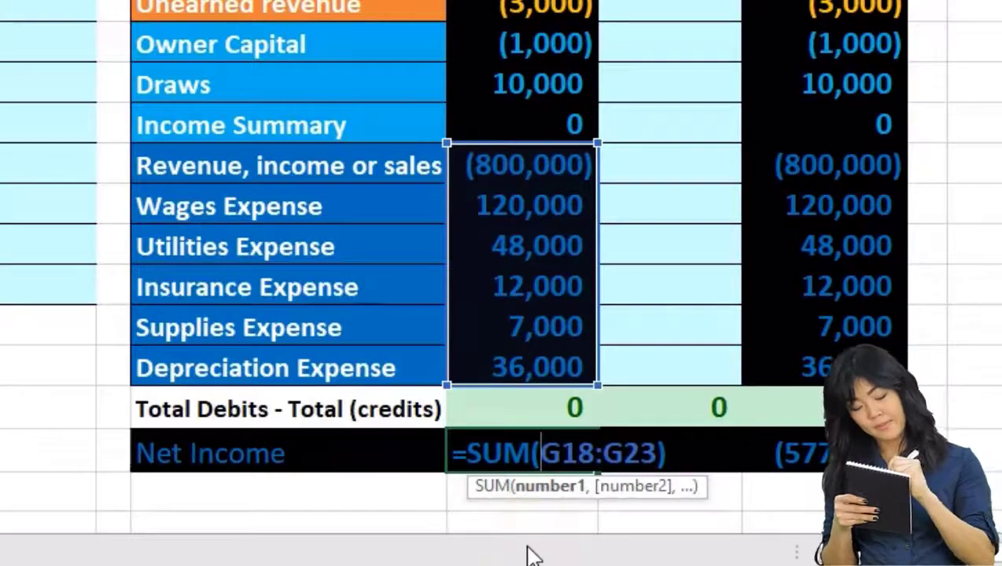
{"action": "key", "text": "Return"}
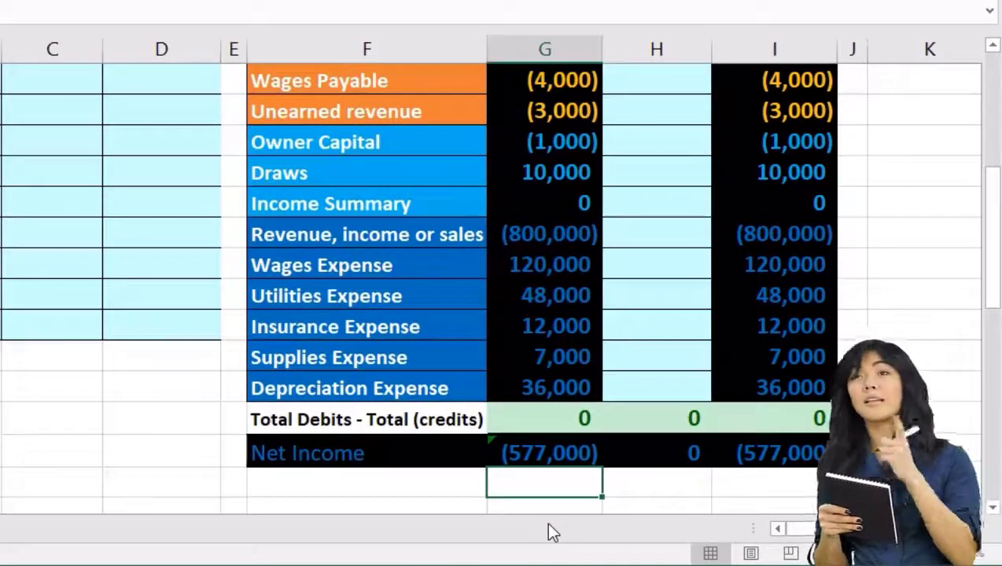
Inspect the Assets, Liabilities and Owner's Equity formulas in the accounting equation above the trial balance.
{"action": "scroll", "coordinate": [550, 532], "scroll_direction": "up", "scroll_amount": 5}
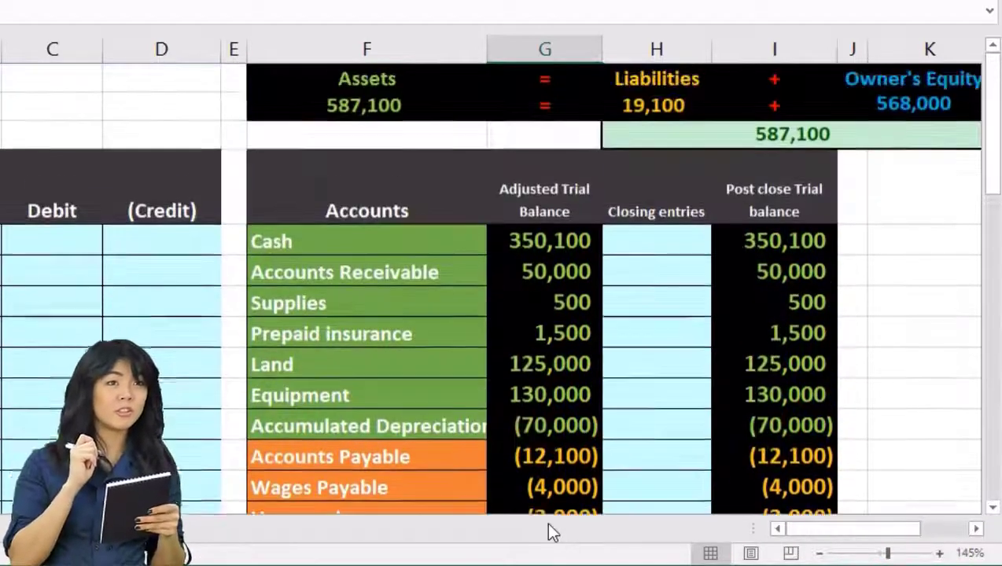
{"action": "double_click", "coordinate": [355, 107]}
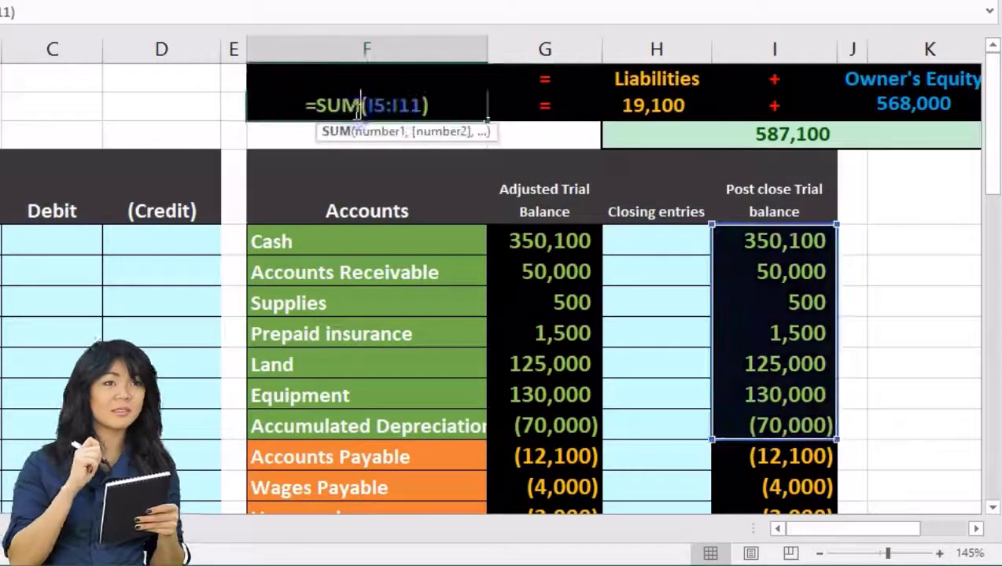
{"action": "key", "text": "Escape"}
{"action": "double_click", "coordinate": [657, 104]}
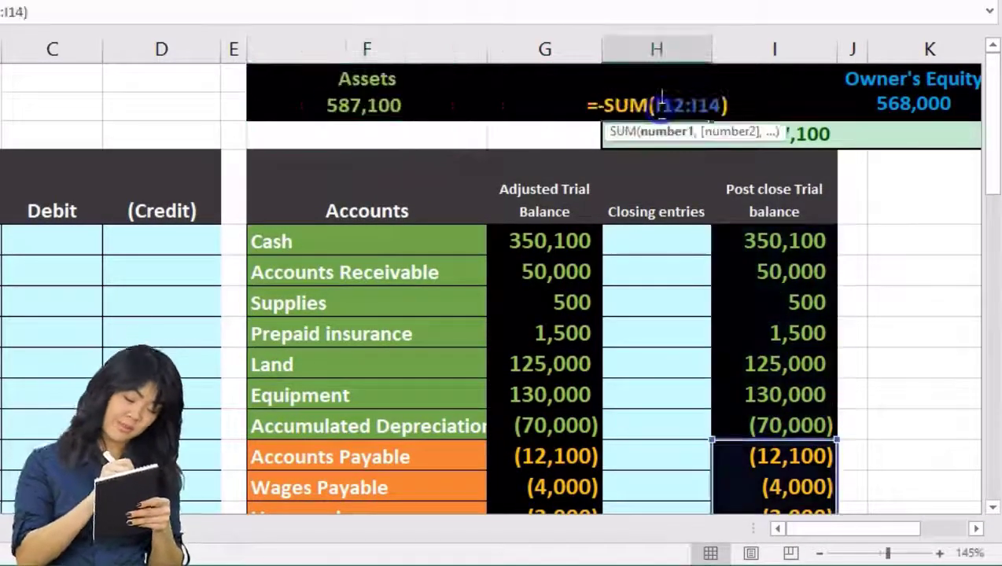
{"action": "key", "text": "Escape"}
{"action": "double_click", "coordinate": [873, 105]}
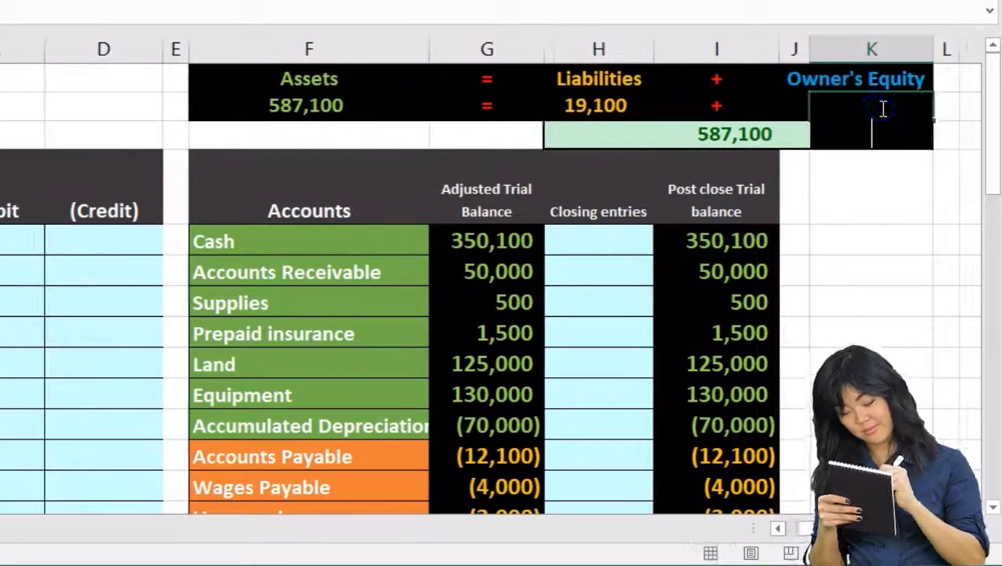
{"action": "key", "text": "Escape"}
{"action": "left_click", "coordinate": [777, 528]}
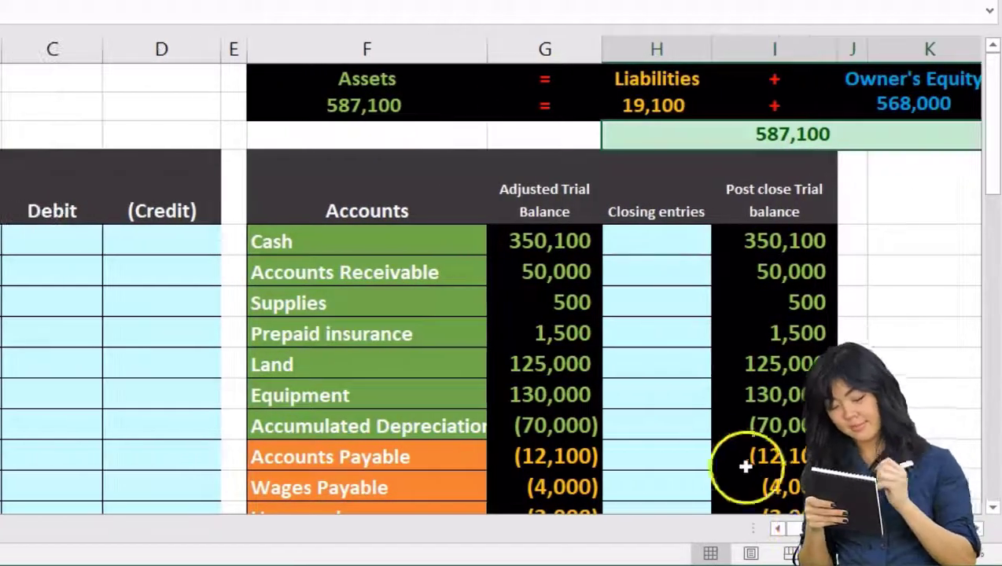
Clear the Post close Trial balance amounts from Owner Capital through Depreciation Expense.
{"action": "scroll", "coordinate": [610, 441], "scroll_direction": "down", "scroll_amount": 4}
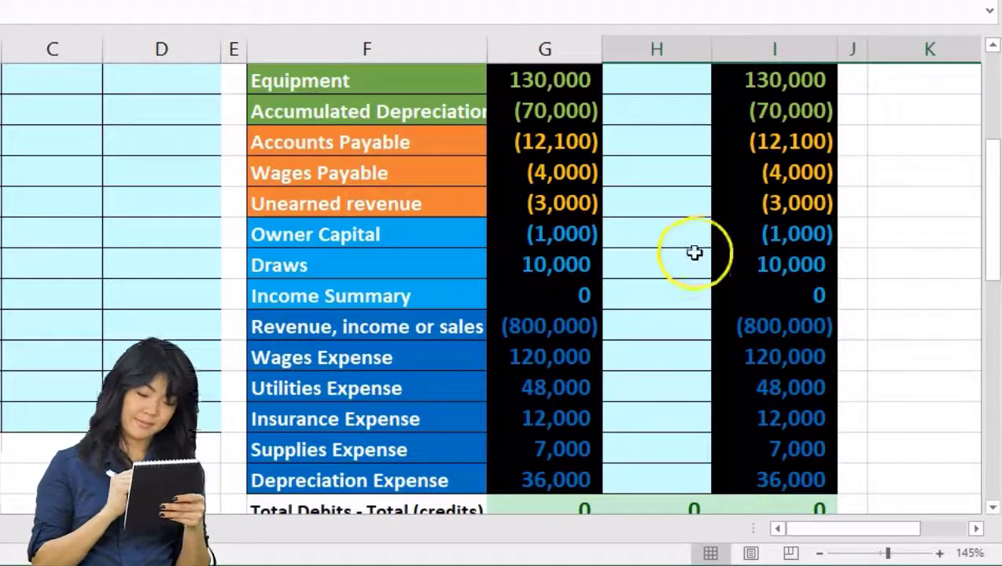
{"action": "scroll", "coordinate": [676, 259], "scroll_direction": "down", "scroll_amount": 1}
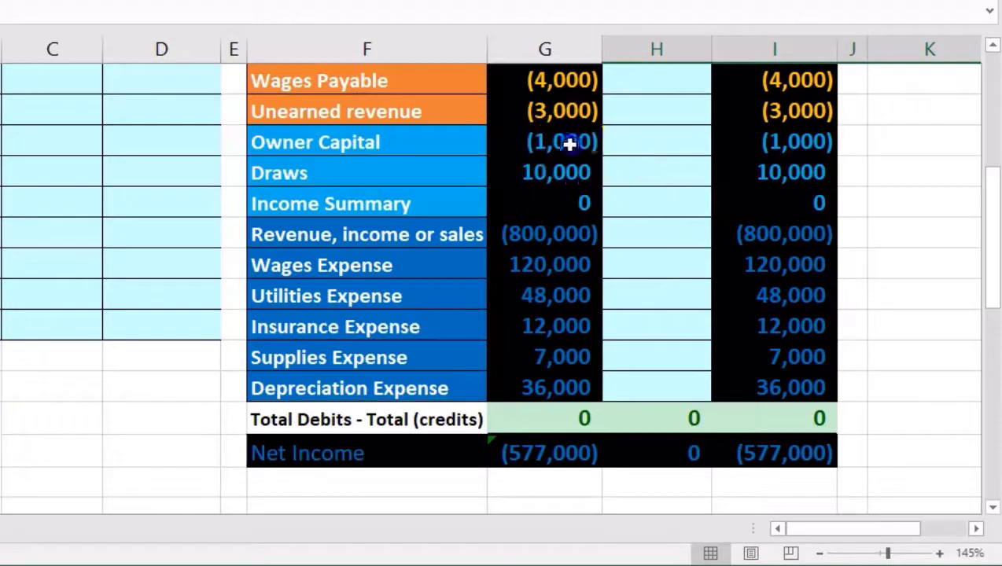
{"action": "left_click_drag", "start_coordinate": [569, 142], "coordinate": [583, 335]}
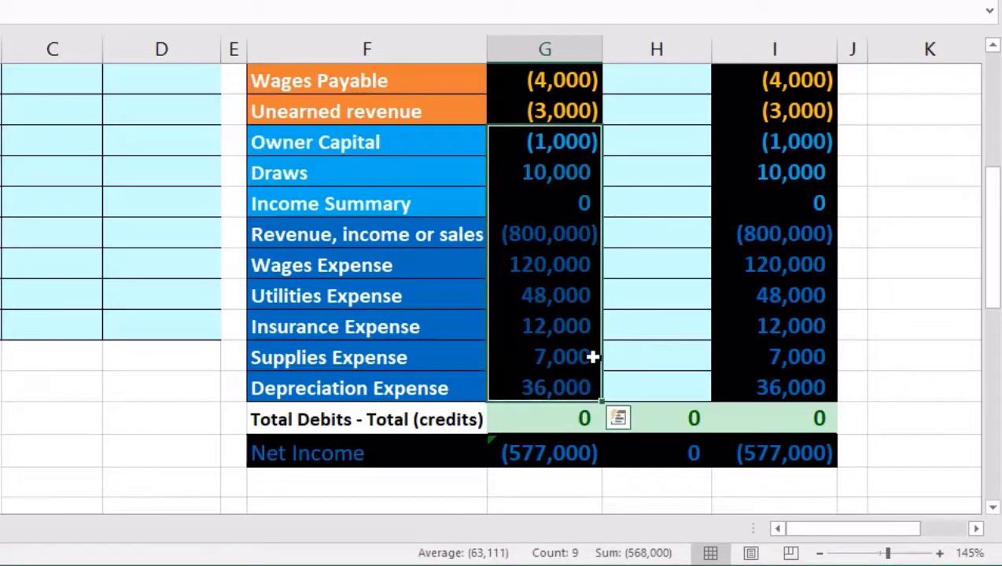
{"action": "left_click_drag", "start_coordinate": [795, 144], "coordinate": [783, 283]}
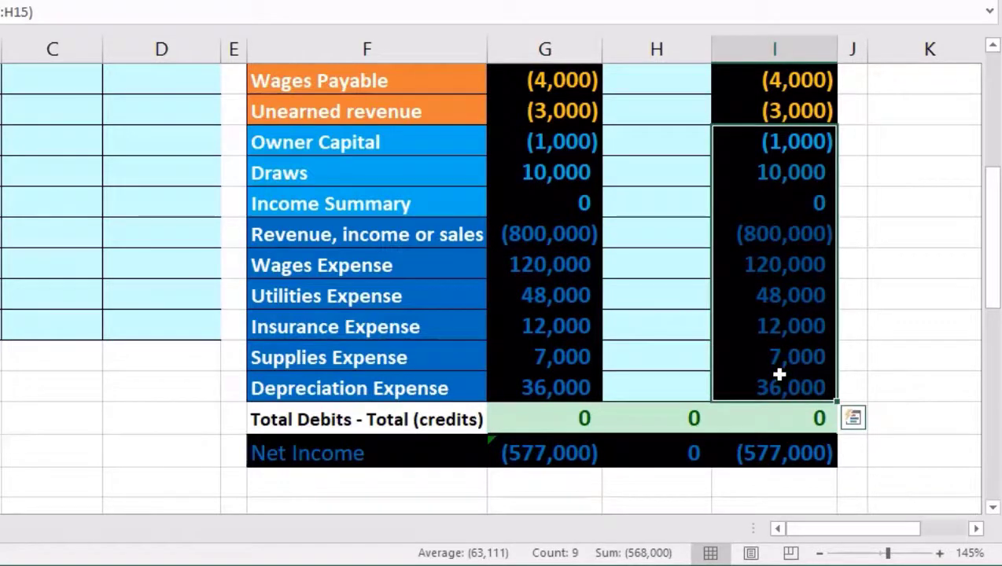
{"action": "key", "text": "Delete"}
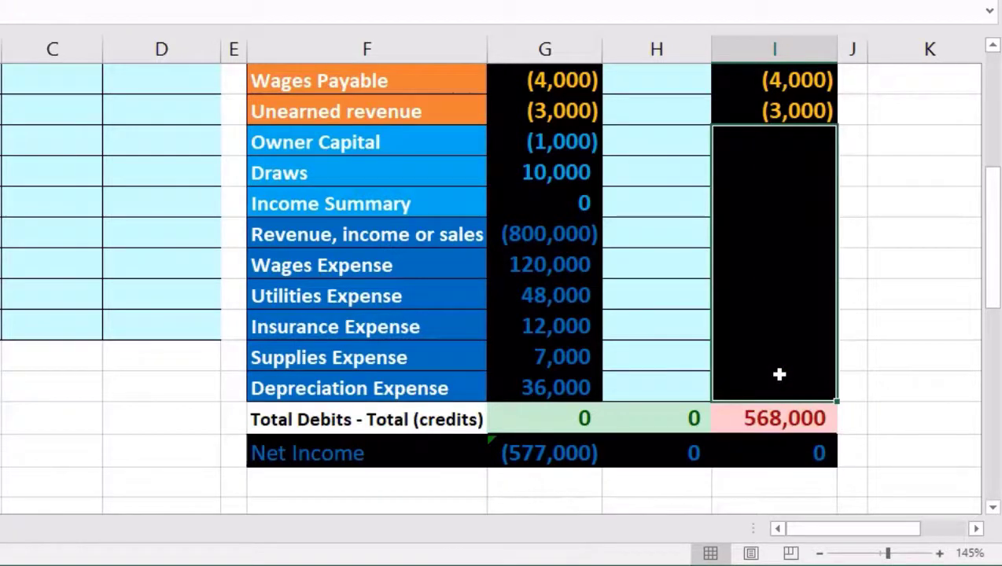
Enter -568,000 as the Owner Capital amount in the Post close Trial balance column.
{"action": "left_click", "coordinate": [778, 418]}
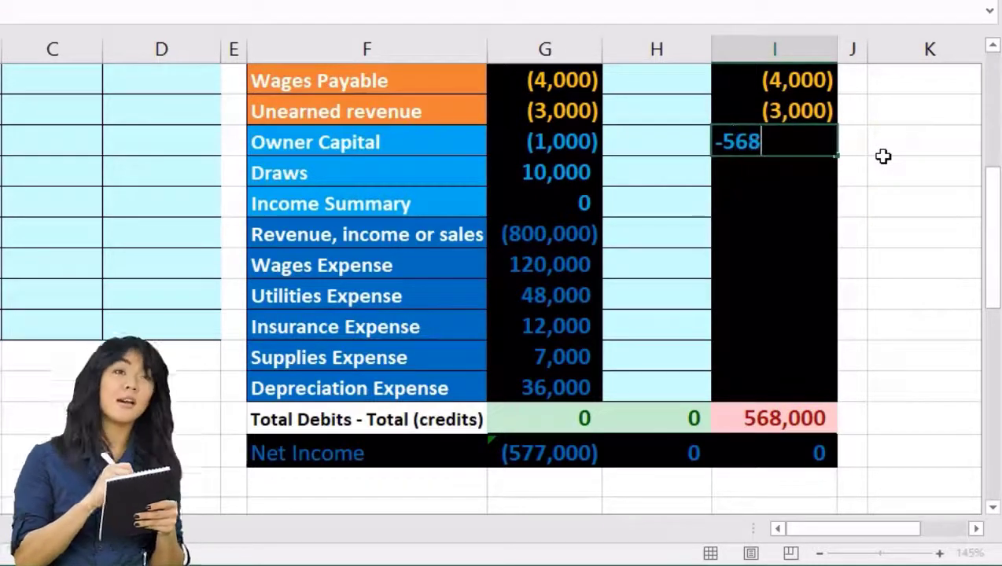
{"action": "type", "text": "00"}
{"action": "key", "text": "Return"}
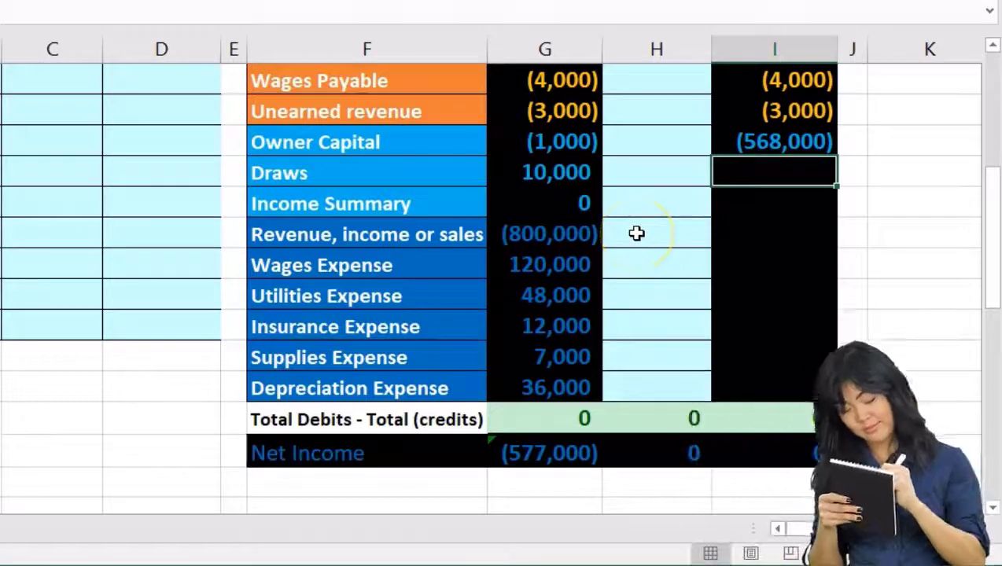
Examine the post close asset, liability and Owner Capital balances, then the adjusted revenue, expense and Draws balances.
{"action": "left_click", "coordinate": [753, 143]}
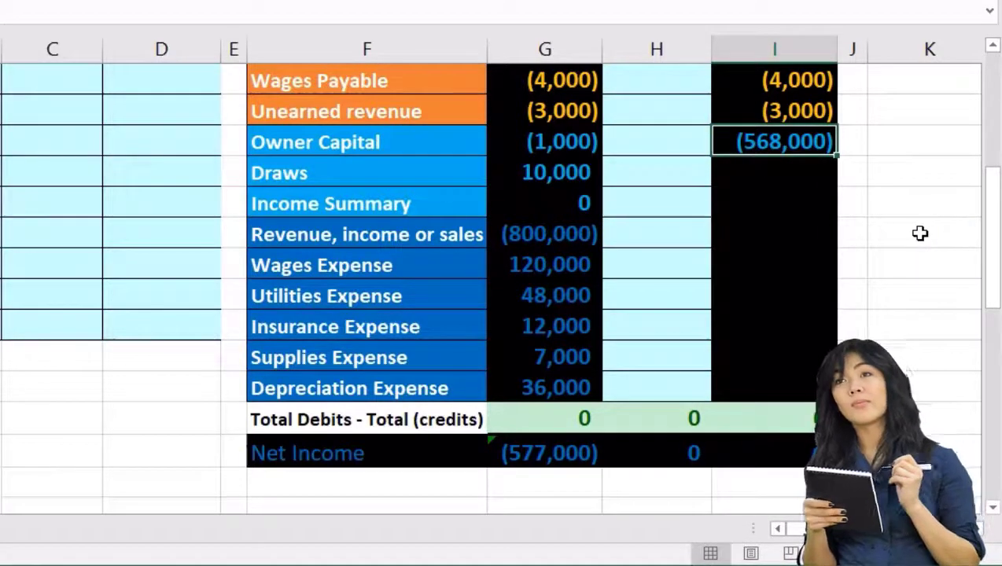
{"action": "scroll", "coordinate": [920, 232], "scroll_direction": "up", "scroll_amount": 1}
{"action": "scroll", "coordinate": [920, 233], "scroll_direction": "down", "scroll_amount": 1}
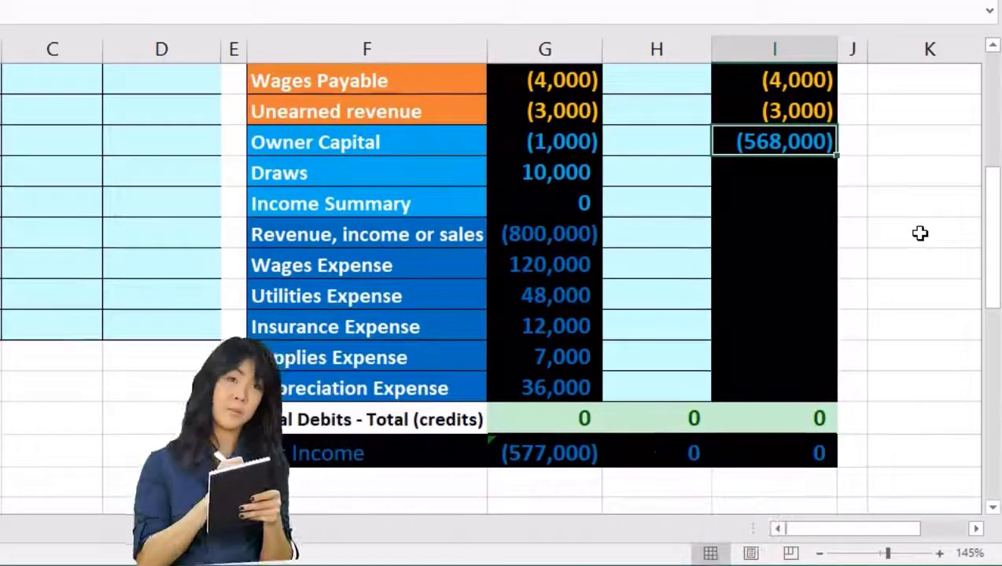
{"action": "scroll", "coordinate": [920, 233], "scroll_direction": "up", "scroll_amount": 1}
{"action": "scroll", "coordinate": [916, 231], "scroll_direction": "up", "scroll_amount": 2}
{"action": "left_click_drag", "start_coordinate": [754, 157], "coordinate": [757, 277]}
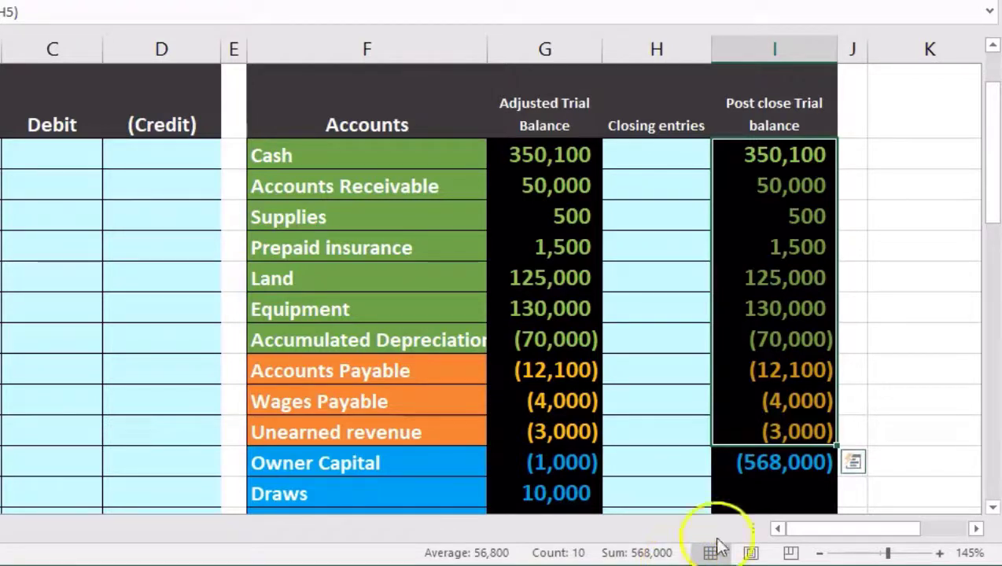
{"action": "left_click", "coordinate": [775, 492]}
{"action": "scroll", "coordinate": [773, 489], "scroll_direction": "down", "scroll_amount": 1}
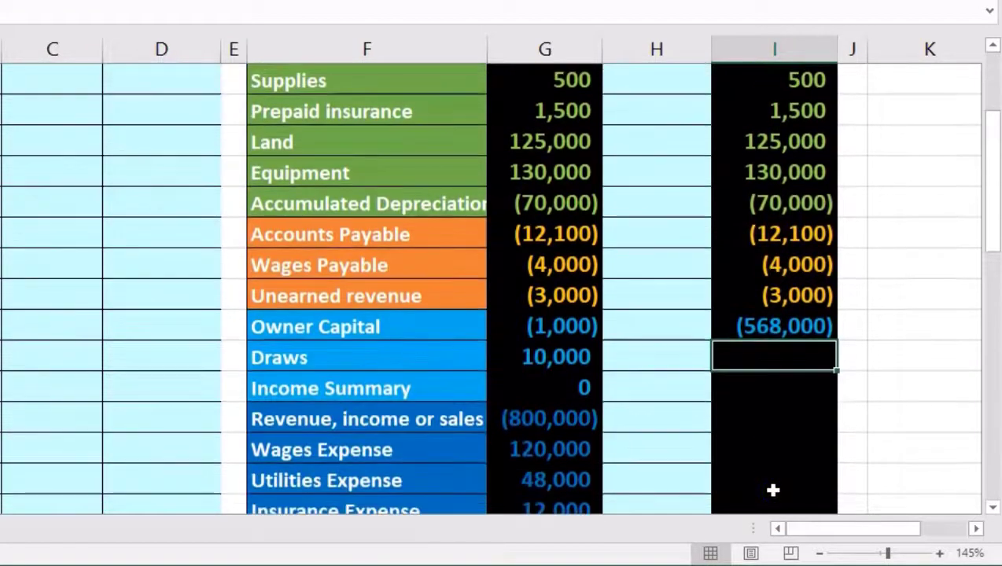
{"action": "scroll", "coordinate": [773, 487], "scroll_direction": "down", "scroll_amount": 1}
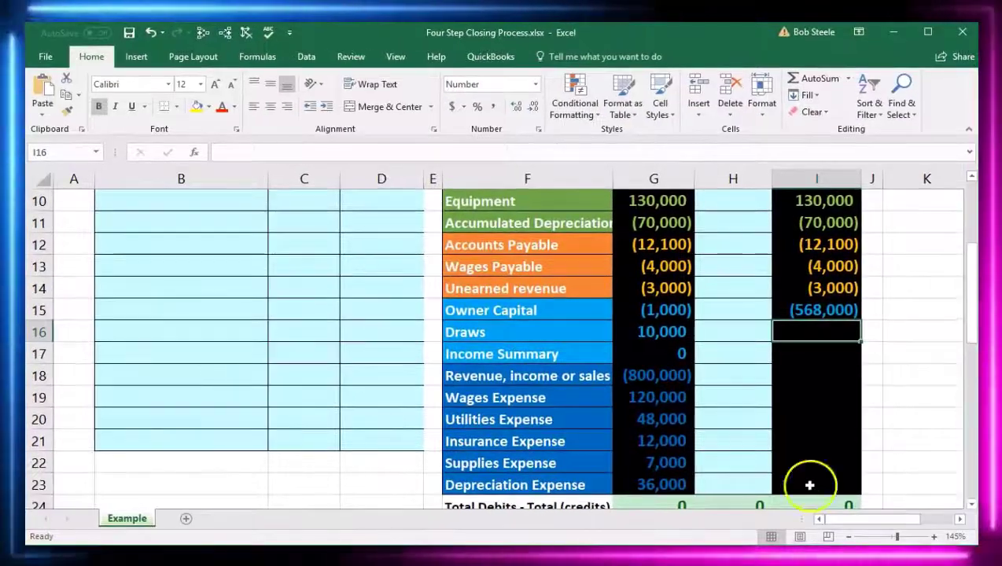
{"action": "left_click_drag", "start_coordinate": [662, 377], "coordinate": [649, 481]}
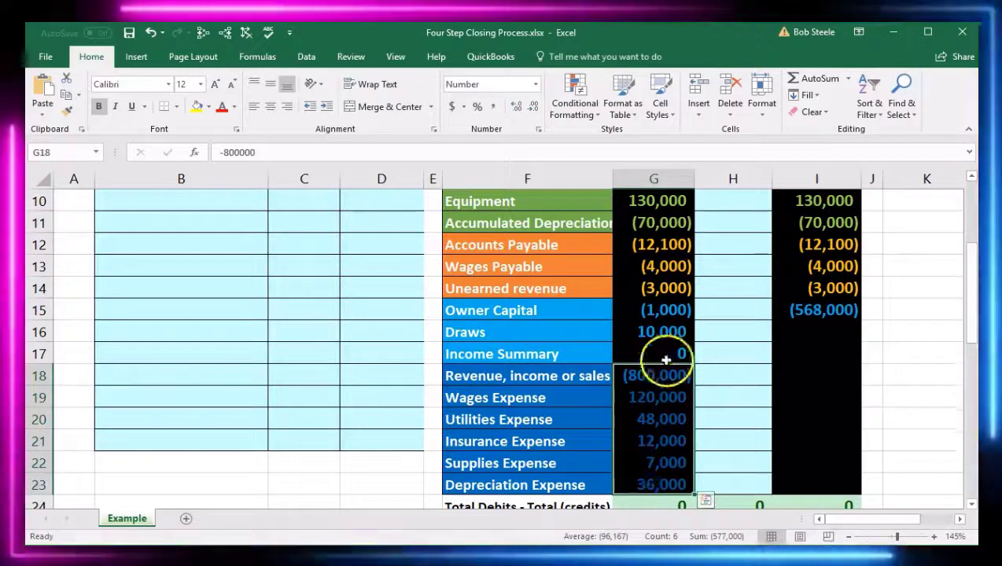
{"action": "left_click", "coordinate": [659, 335]}
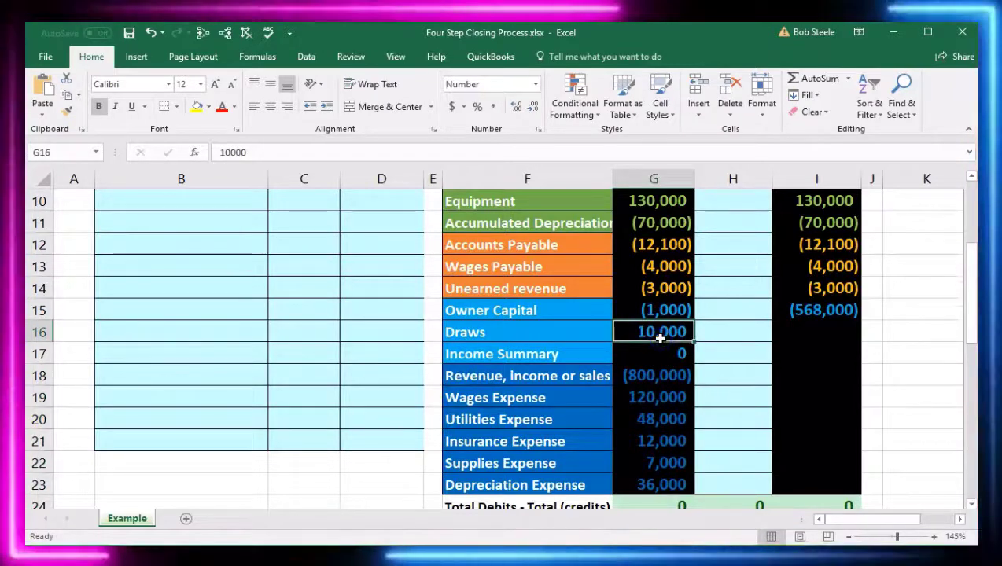
Undo the Owner Capital entry and the clearing of the Post close Trial balance amounts from Owner Capital through Depreciation Expense.
{"action": "left_click", "coordinate": [151, 33]}
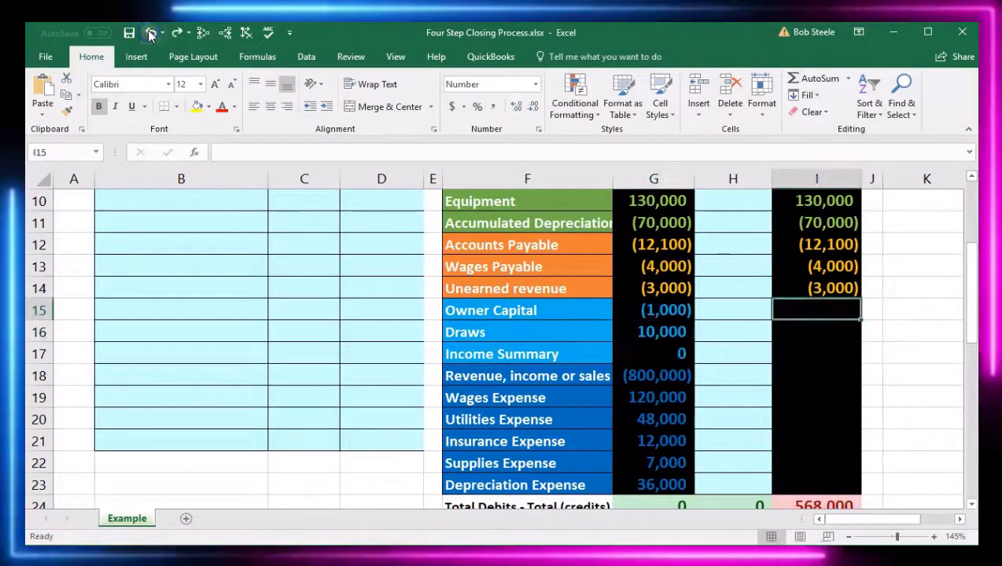
{"action": "left_click", "coordinate": [150, 33]}
Examine the adjusted Revenue, Income Summary and expense balances, then the same accounts and Owner Capital in the Post close Trial balance column.
{"action": "left_click", "coordinate": [542, 379]}
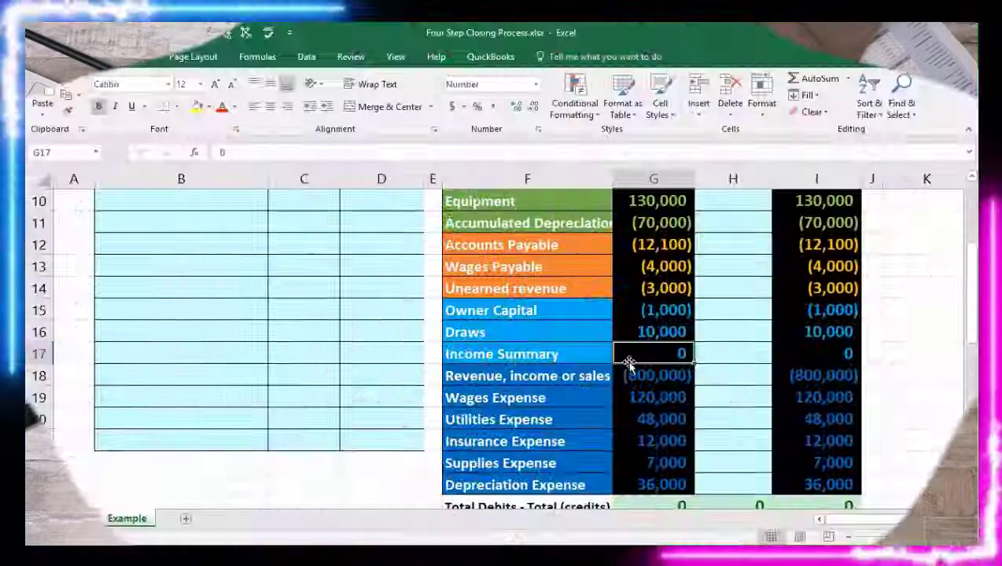
{"action": "left_click_drag", "start_coordinate": [586, 380], "coordinate": [638, 377]}
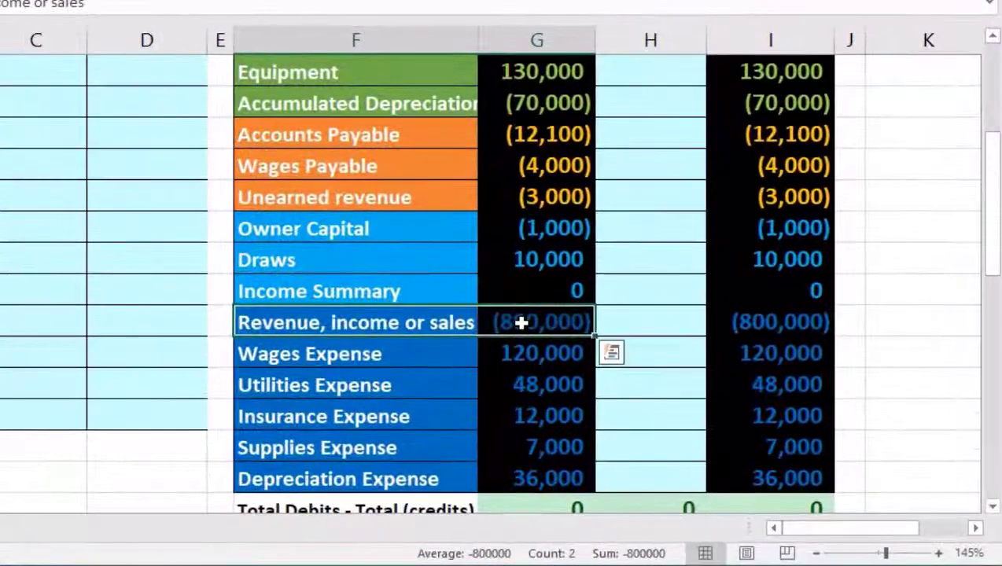
{"action": "left_click_drag", "start_coordinate": [469, 294], "coordinate": [491, 296]}
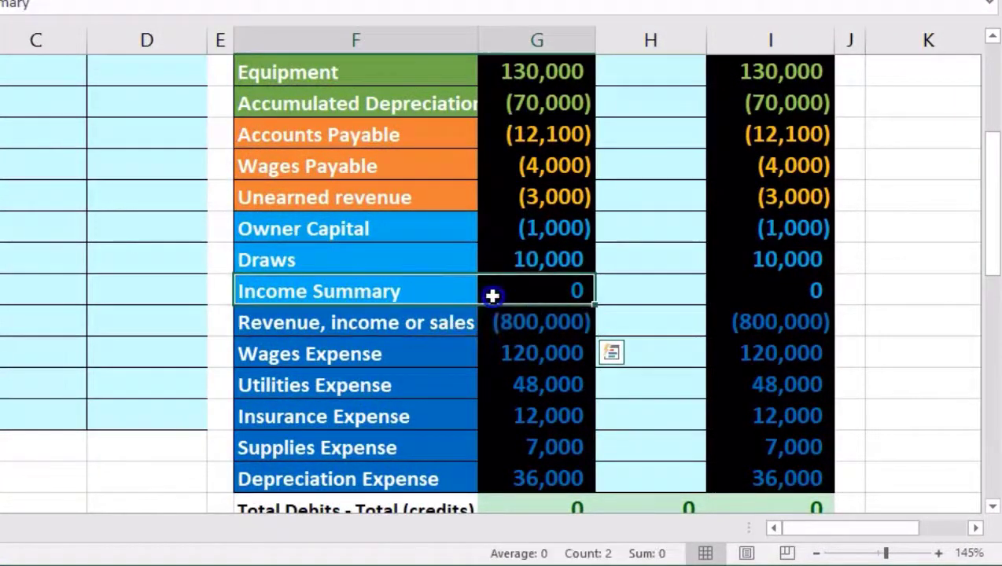
{"action": "left_click_drag", "start_coordinate": [465, 340], "coordinate": [532, 476]}
{"action": "left_click_drag", "start_coordinate": [459, 297], "coordinate": [480, 291]}
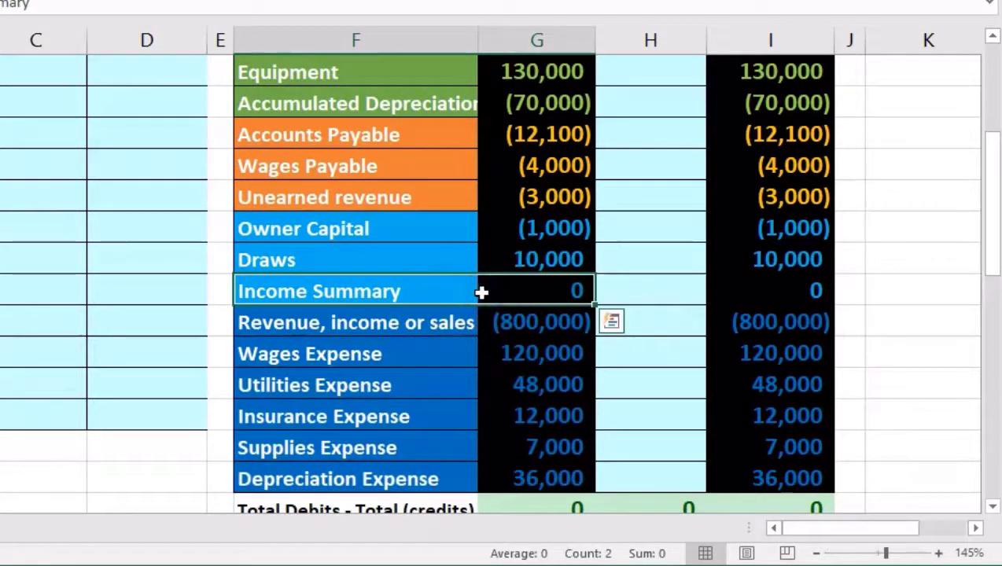
{"action": "left_click_drag", "start_coordinate": [739, 324], "coordinate": [762, 468]}
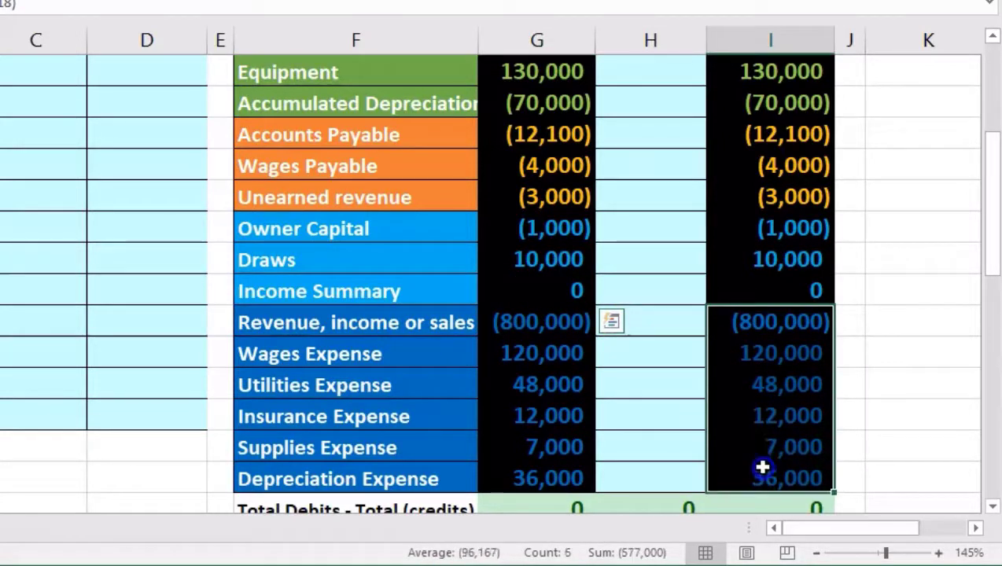
{"action": "left_click_drag", "start_coordinate": [736, 322], "coordinate": [740, 295]}
{"action": "scroll", "coordinate": [737, 353], "scroll_direction": "down", "scroll_amount": 1}
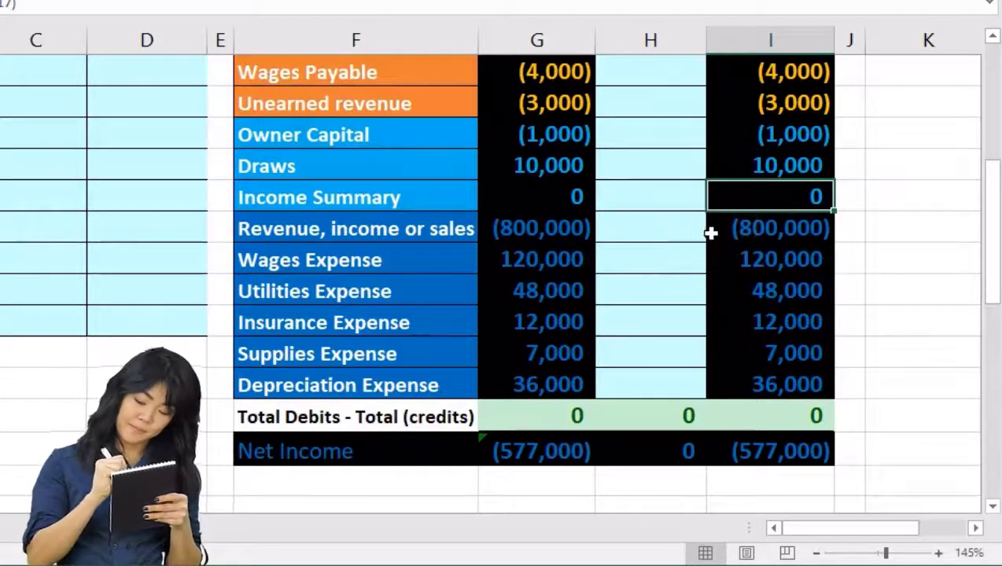
{"action": "scroll", "coordinate": [710, 233], "scroll_direction": "down", "scroll_amount": 1}
{"action": "scroll", "coordinate": [712, 275], "scroll_direction": "up", "scroll_amount": 2}
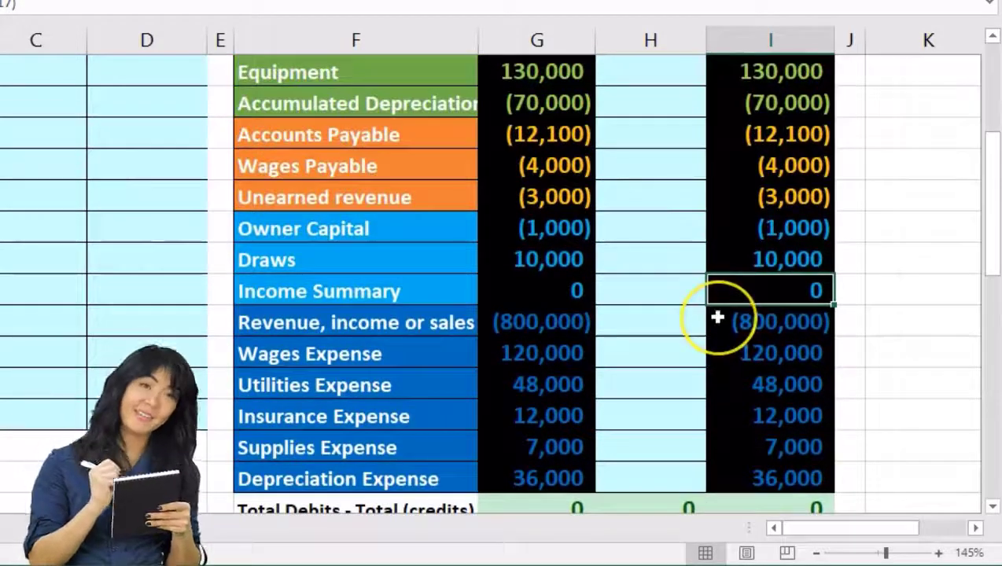
{"action": "left_click", "coordinate": [748, 236]}
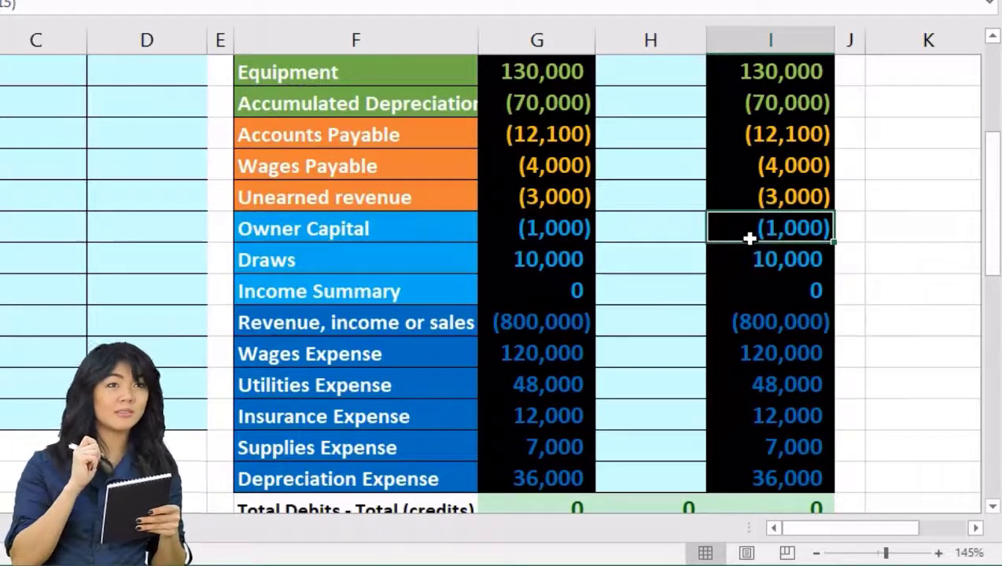
{"action": "left_click", "coordinate": [680, 263]}
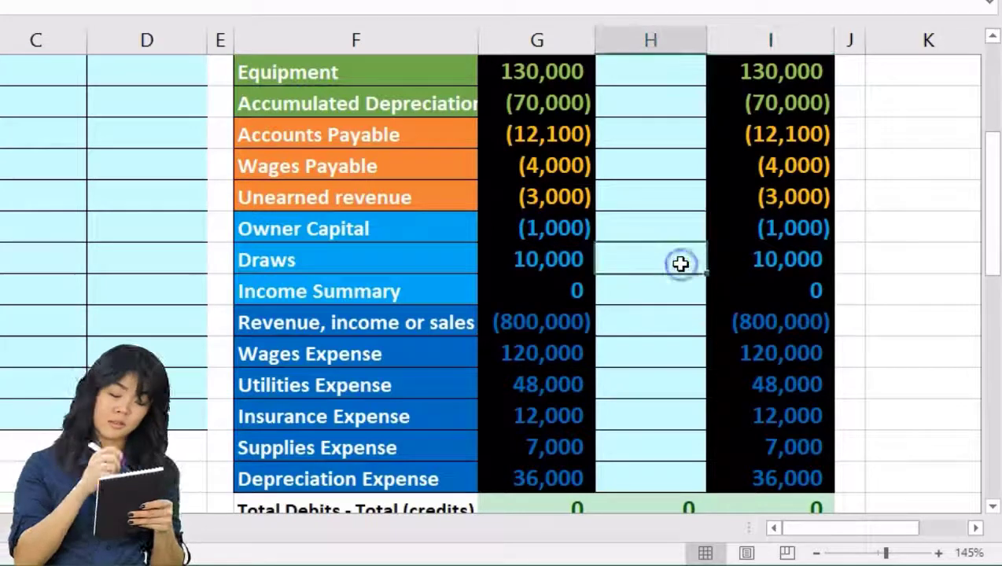
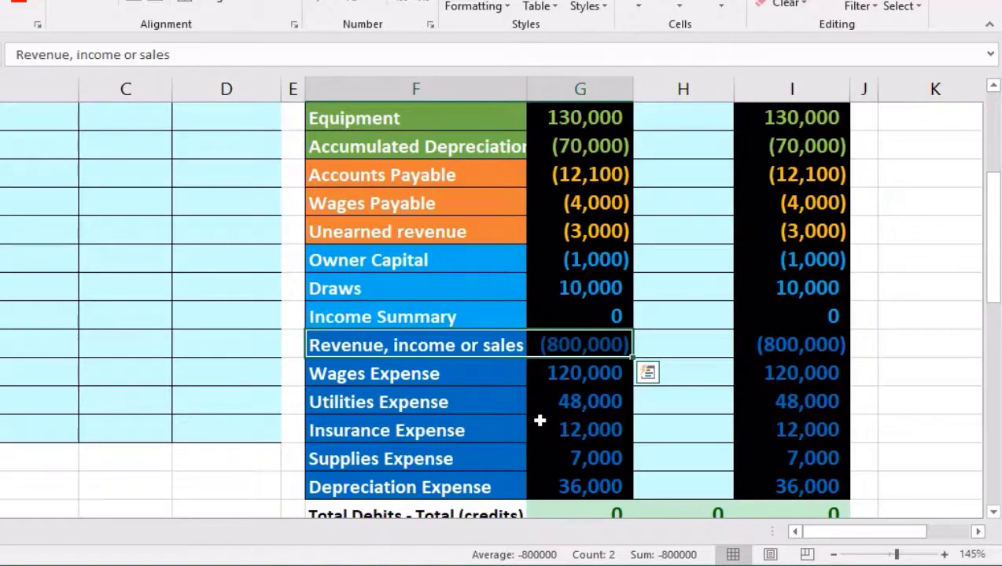
Copy the account name "Revenue, income or sales" from the trial balance and paste it as values into Accounts cell B5 for step 1.
{"action": "left_click", "coordinate": [454, 341]}
{"action": "right_click", "coordinate": [457, 344]}
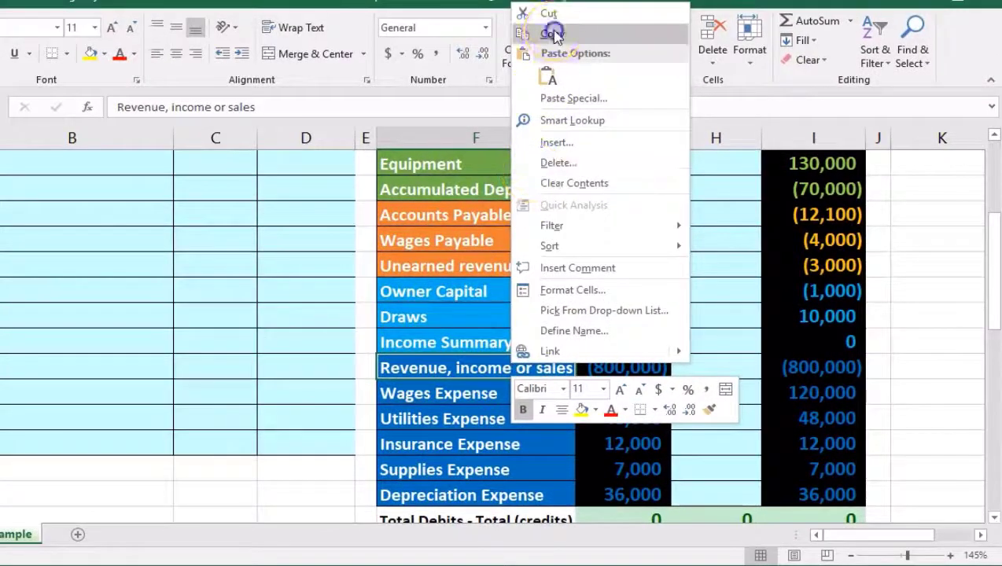
{"action": "left_click", "coordinate": [555, 36]}
{"action": "scroll", "coordinate": [157, 335], "scroll_direction": "up", "scroll_amount": 2}
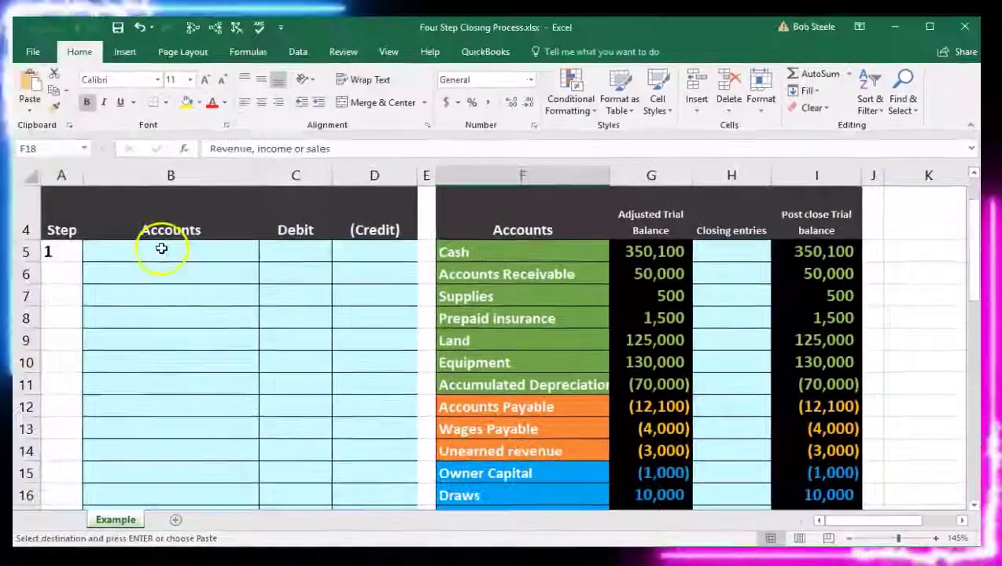
{"action": "left_click", "coordinate": [161, 249]}
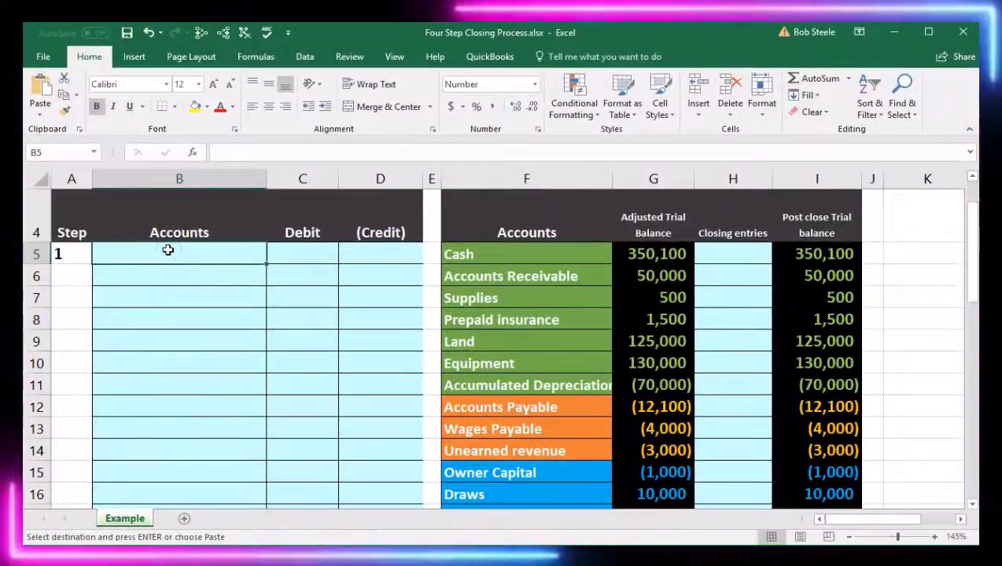
{"action": "right_click", "coordinate": [168, 250]}
{"action": "left_click", "coordinate": [223, 315]}
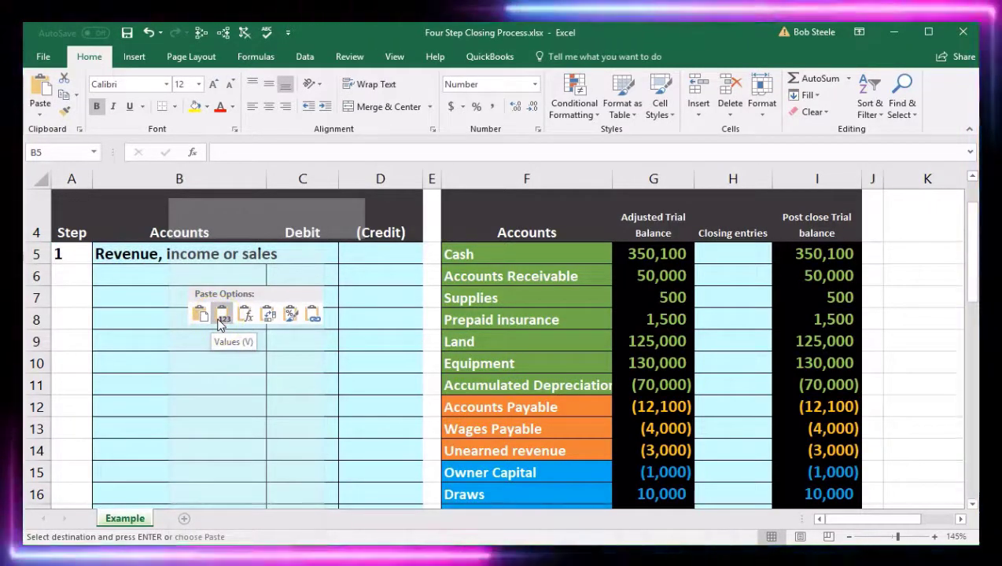
Enter 800,000 as the Debit amount for Revenue, income or sales in cell C5.
{"action": "key", "text": "Right"}
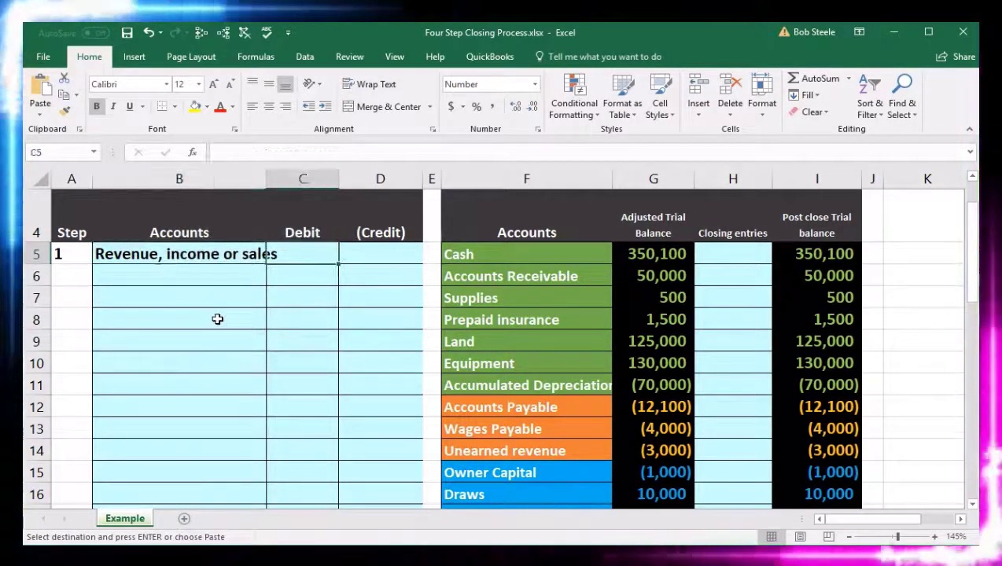
{"action": "scroll", "coordinate": [414, 365], "scroll_direction": "down", "scroll_amount": 1}
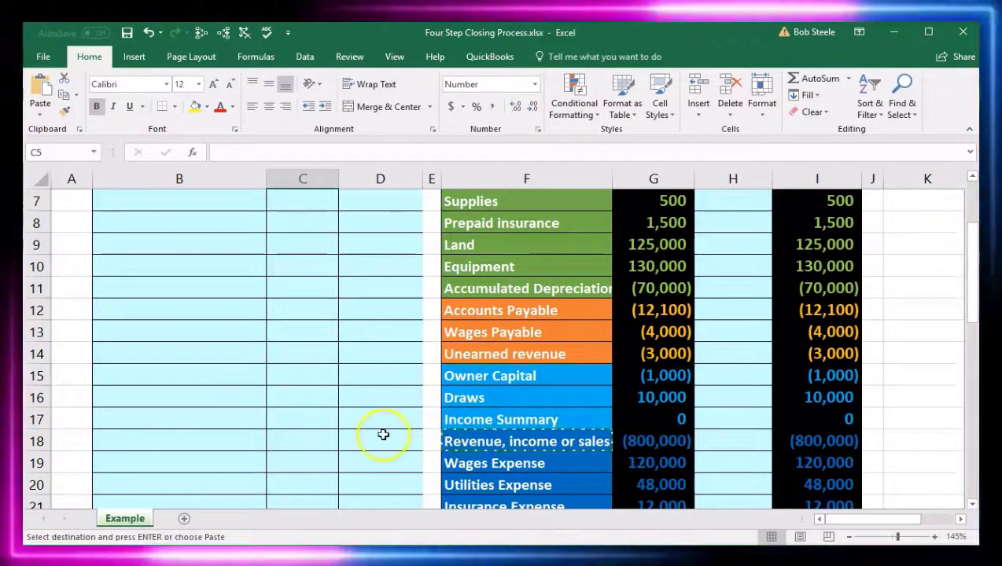
{"action": "scroll", "coordinate": [383, 434], "scroll_direction": "up", "scroll_amount": 1}
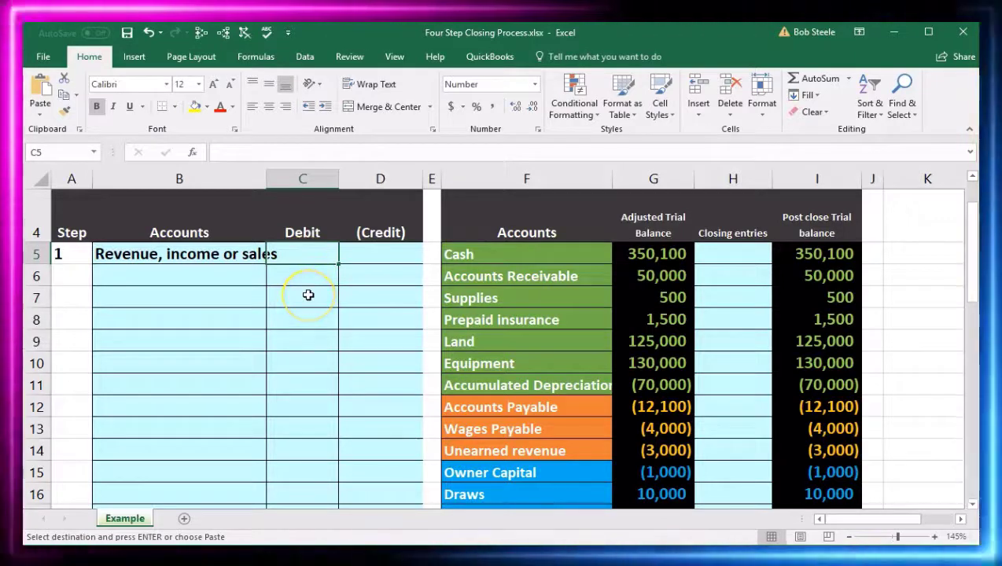
{"action": "type", "text": "800000"}
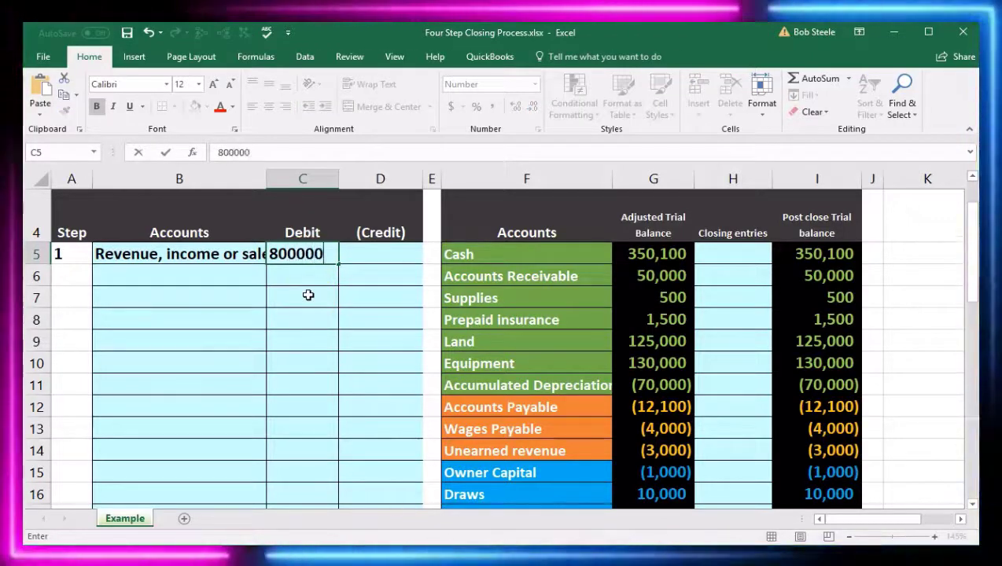
{"action": "key", "text": "Return"}
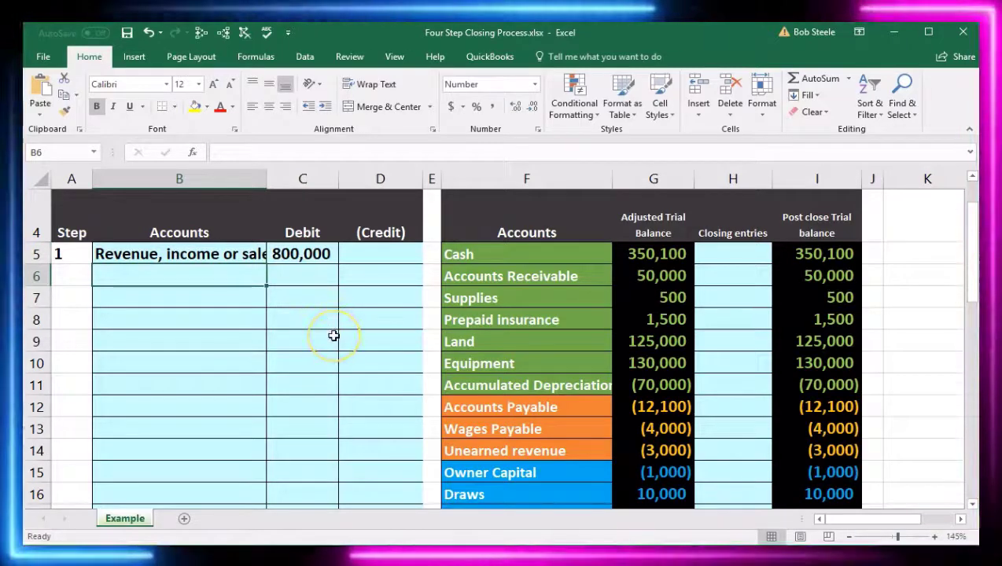
Post the revenue debit to the Closing entries column by entering the formula =C5 in cell H18.
{"action": "scroll", "coordinate": [333, 336], "scroll_direction": "down", "scroll_amount": 1}
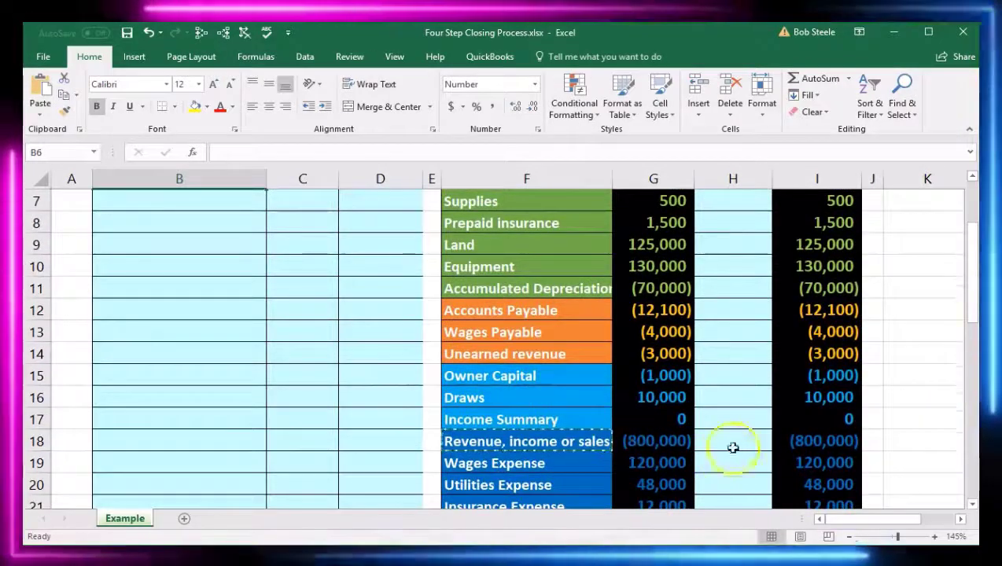
{"action": "left_click", "coordinate": [729, 453]}
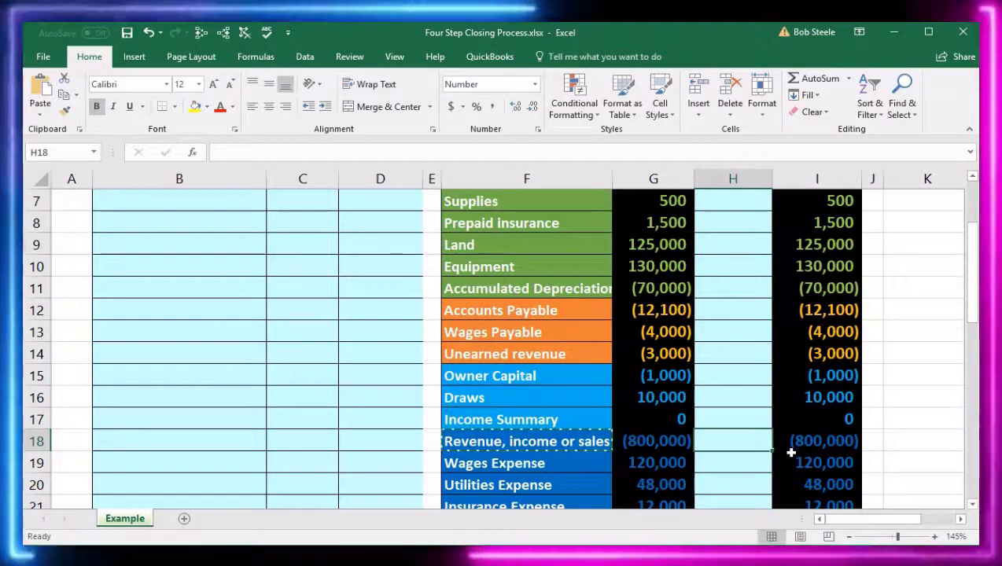
{"action": "type", "text": "="}
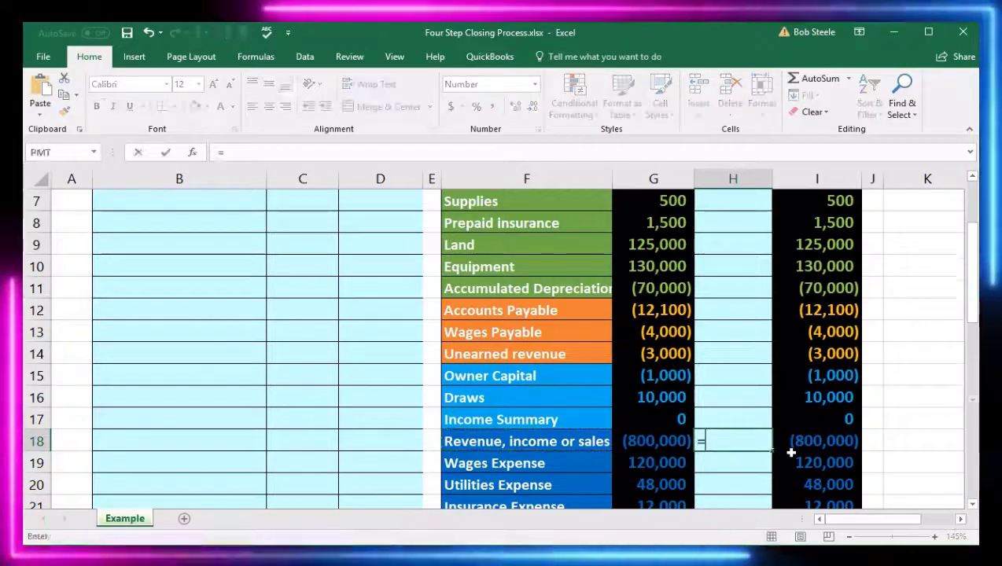
{"action": "scroll", "coordinate": [402, 371], "scroll_direction": "up", "scroll_amount": 2}
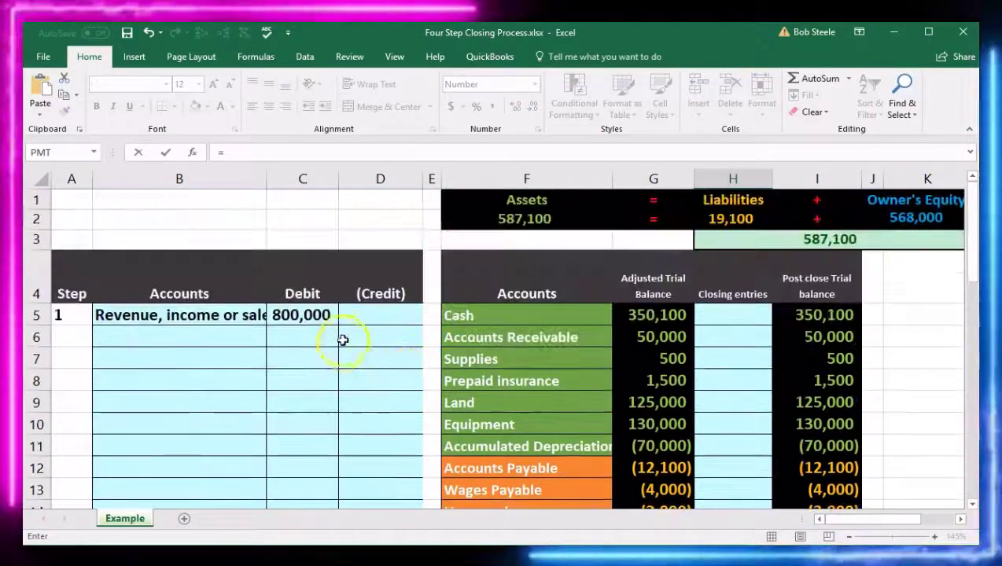
{"action": "left_click", "coordinate": [325, 317]}
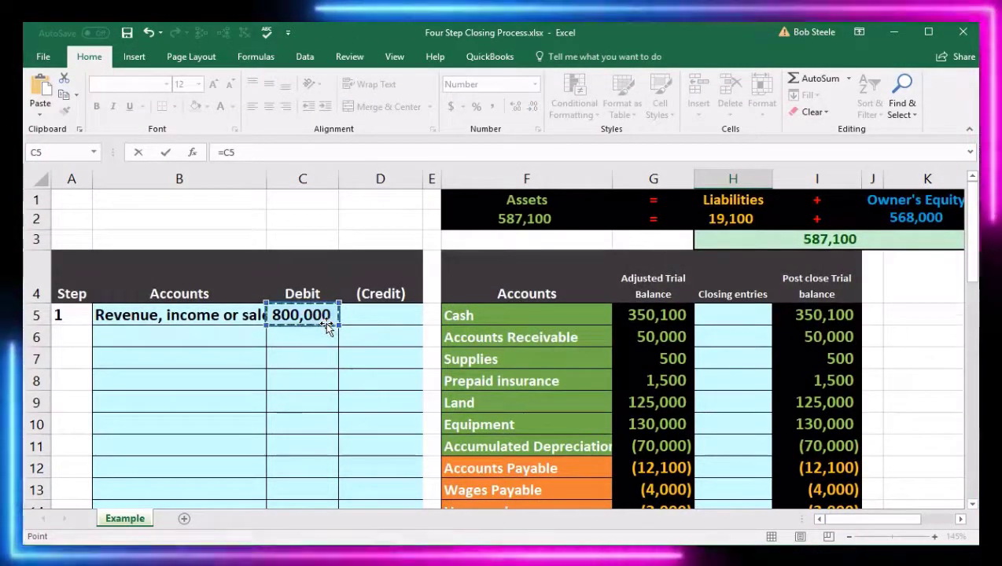
{"action": "key", "text": "Return"}
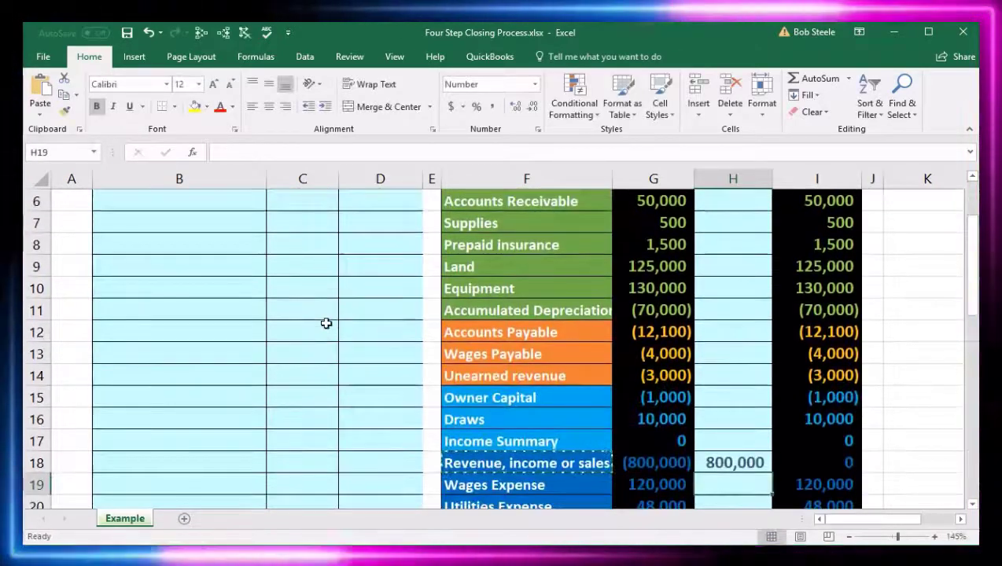
Trace the dependents of the revenue debit in C5 to its closing entry, then remove the trace arrows.
{"action": "scroll", "coordinate": [324, 317], "scroll_direction": "up", "scroll_amount": 1}
{"action": "left_click", "coordinate": [310, 275]}
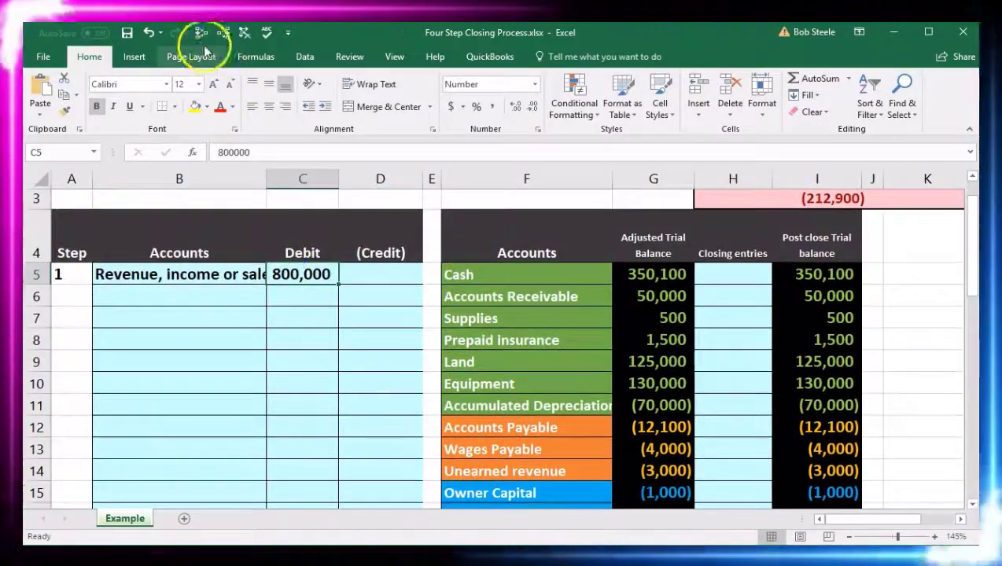
{"action": "left_click", "coordinate": [198, 32]}
{"action": "left_click", "coordinate": [506, 367]}
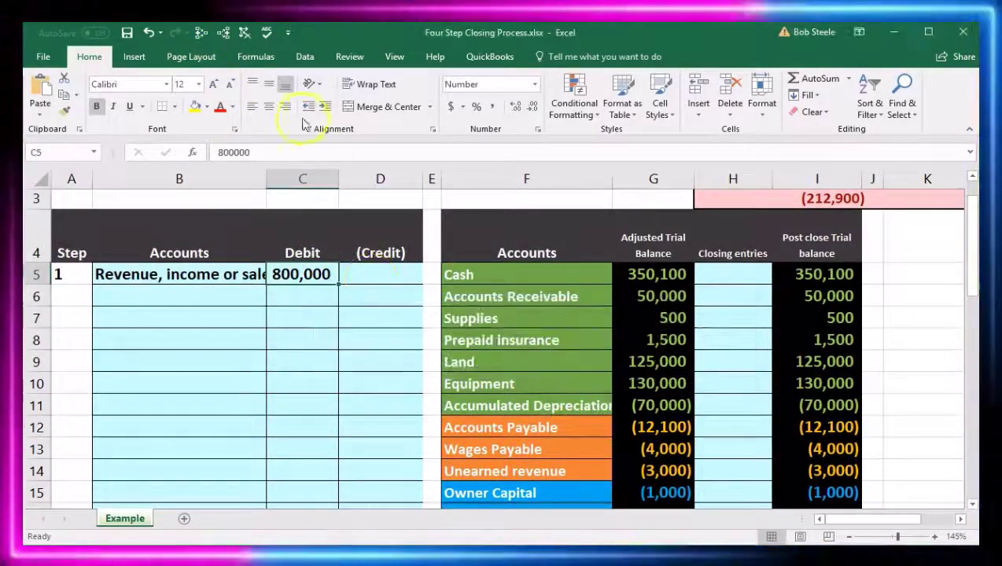
{"action": "left_click", "coordinate": [223, 32]}
{"action": "scroll", "coordinate": [643, 381], "scroll_direction": "down", "scroll_amount": 2}
{"action": "left_click", "coordinate": [794, 395]}
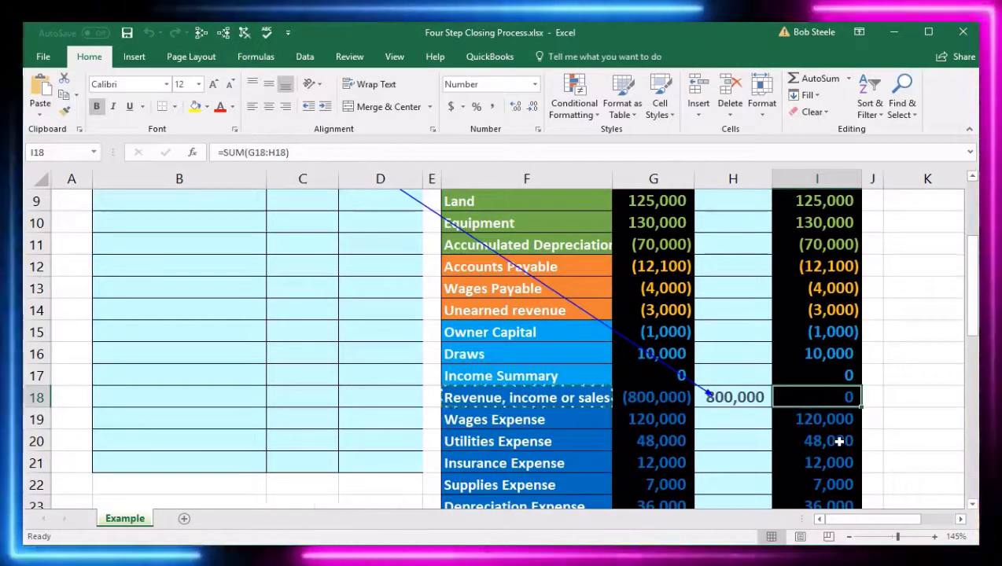
{"action": "left_click", "coordinate": [245, 32]}
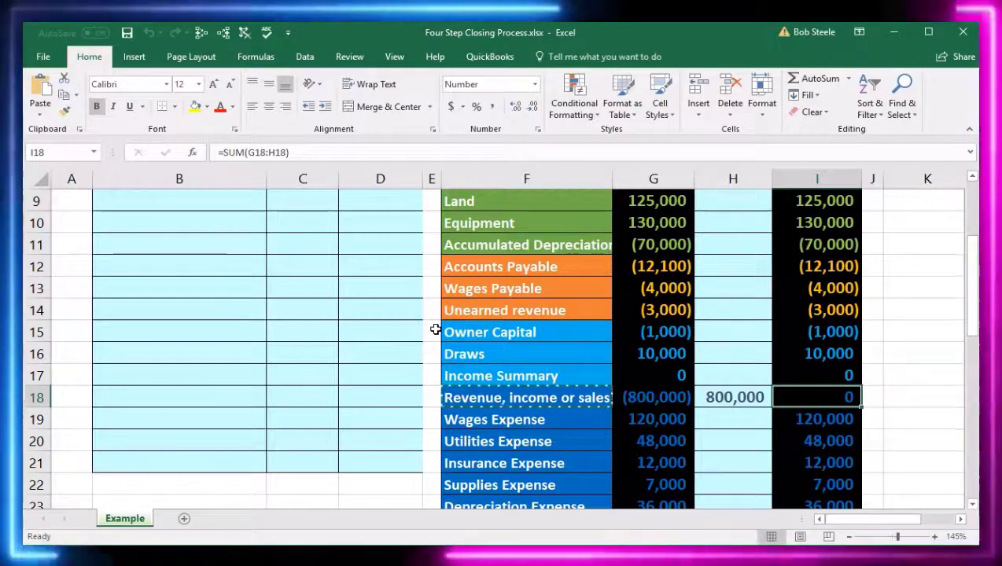
Copy the account name "Income Summary" from the trial balance and paste it as values into Accounts cell B6.
{"action": "left_click", "coordinate": [462, 377]}
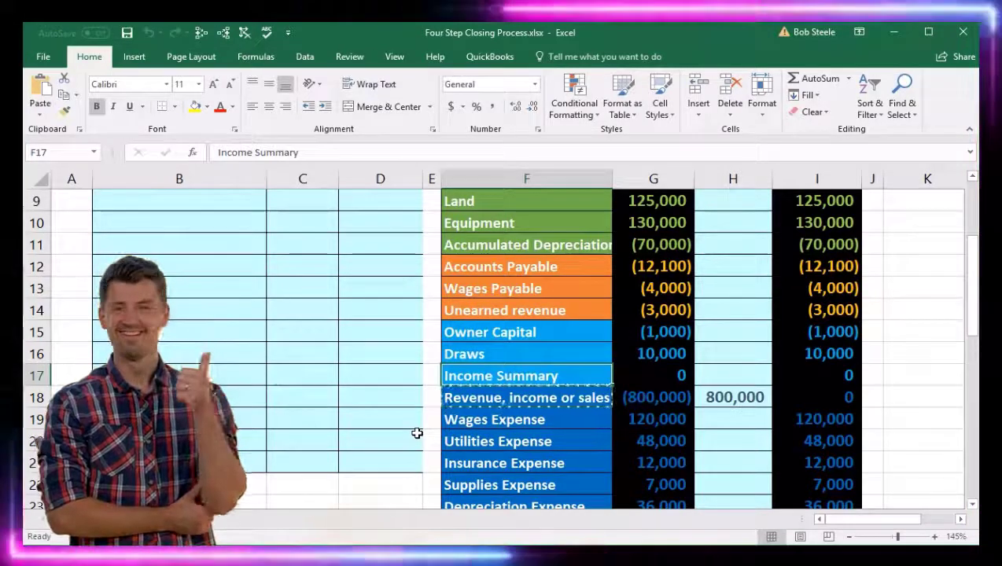
{"action": "right_click", "coordinate": [573, 376]}
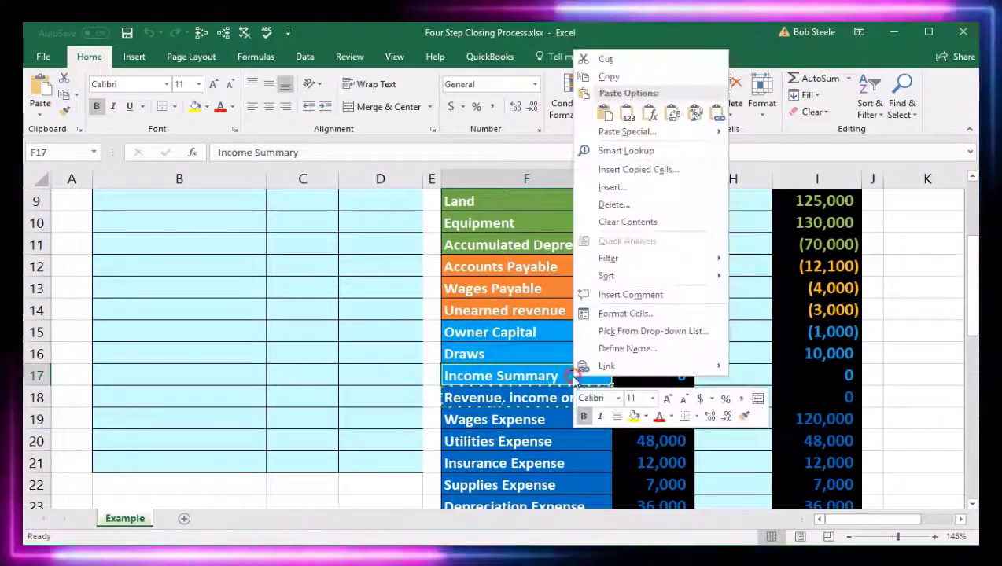
{"action": "left_click", "coordinate": [609, 76]}
{"action": "scroll", "coordinate": [315, 330], "scroll_direction": "up", "scroll_amount": 2}
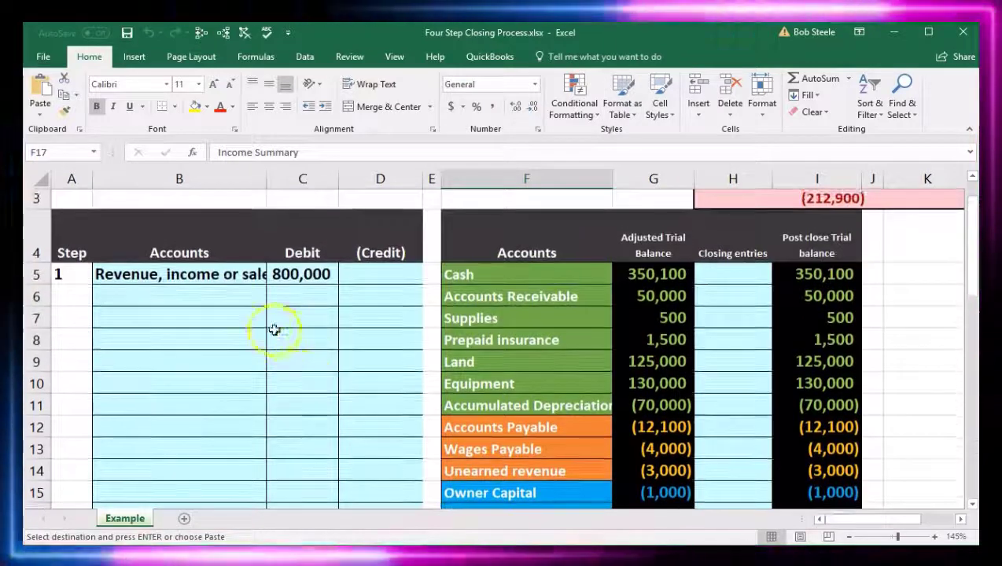
{"action": "left_click", "coordinate": [226, 295]}
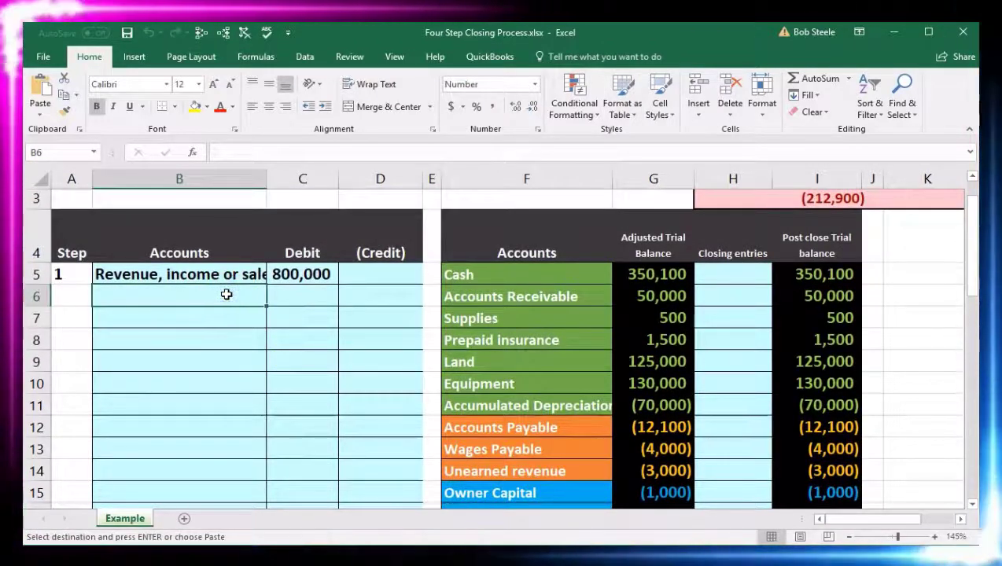
{"action": "right_click", "coordinate": [226, 295]}
{"action": "left_click", "coordinate": [280, 359]}
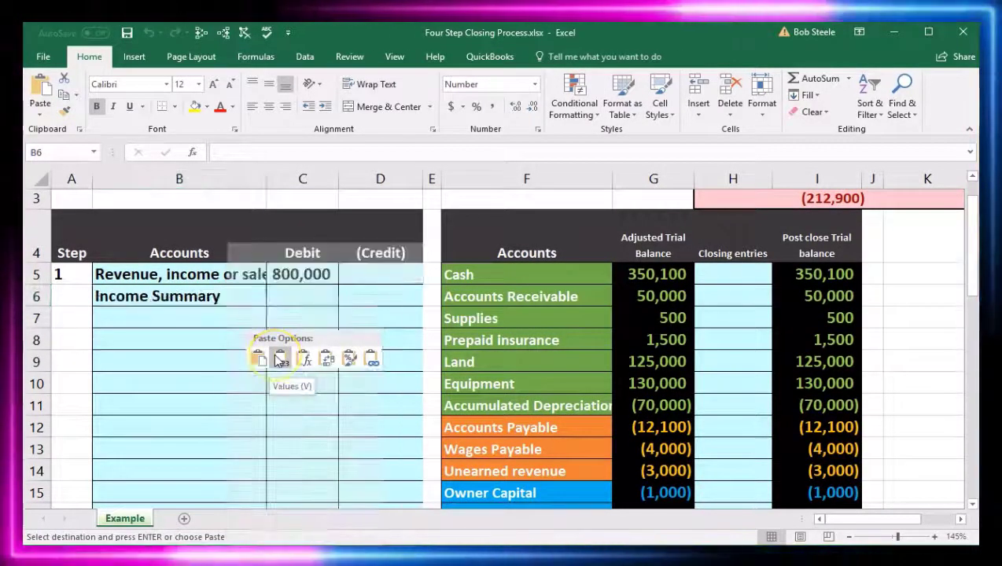
Paste the copied Income Summary account name as values into cell B6 and indent it.
{"action": "left_click", "coordinate": [280, 360]}
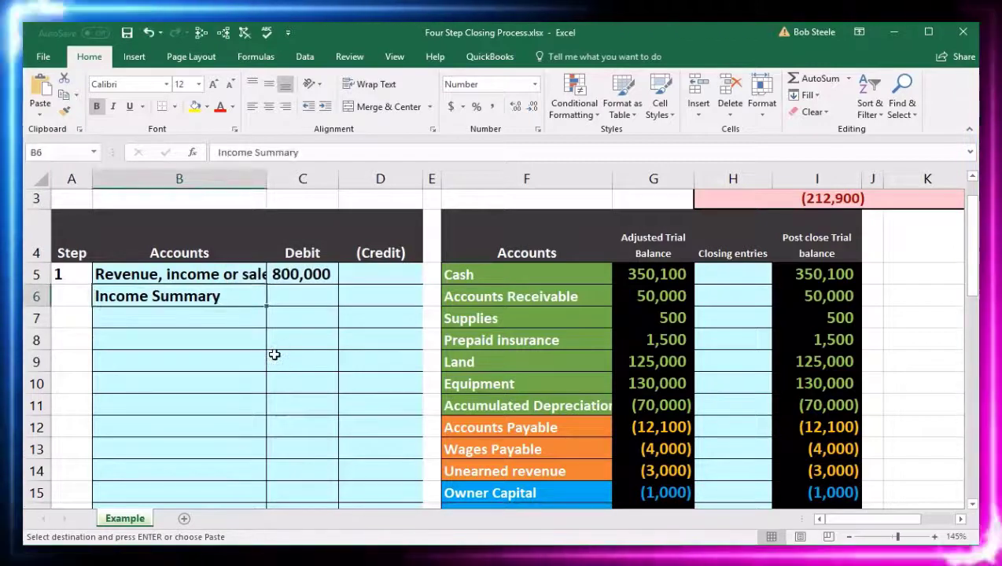
{"action": "left_click", "coordinate": [99, 72]}
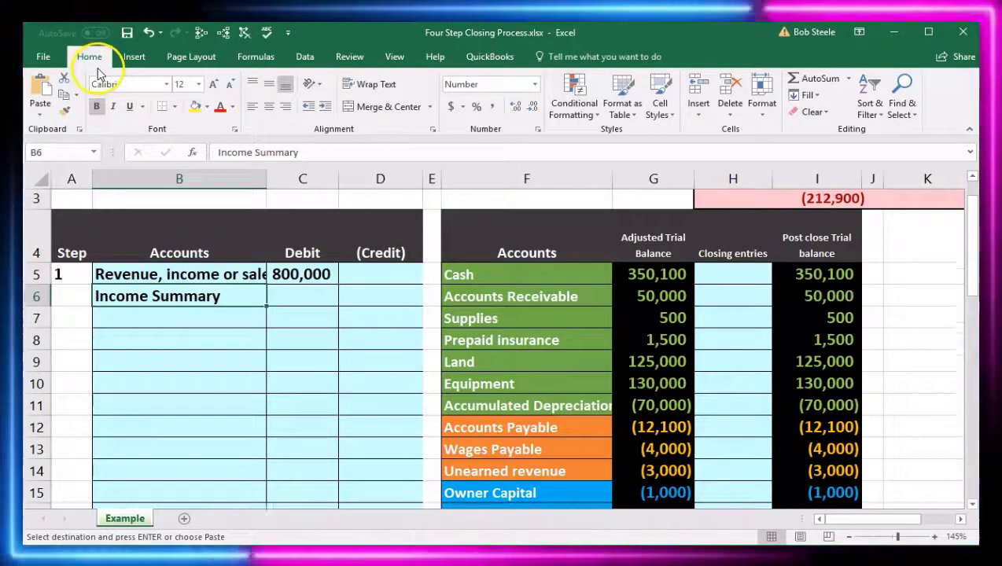
{"action": "left_click", "coordinate": [330, 108]}
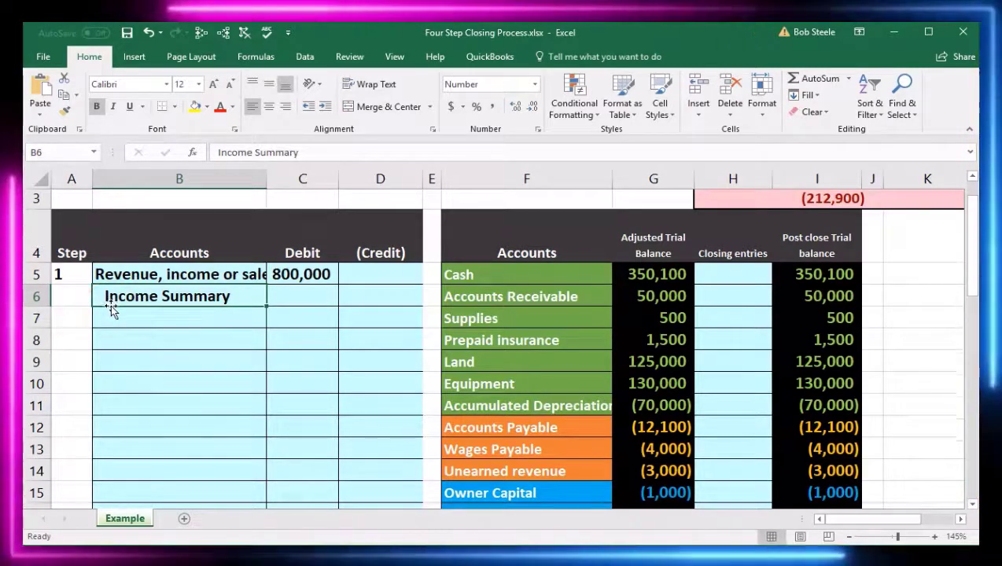
Credit Income Summary for the revenue amount by entering the formula =-C5 in cell D6.
{"action": "left_click", "coordinate": [389, 307]}
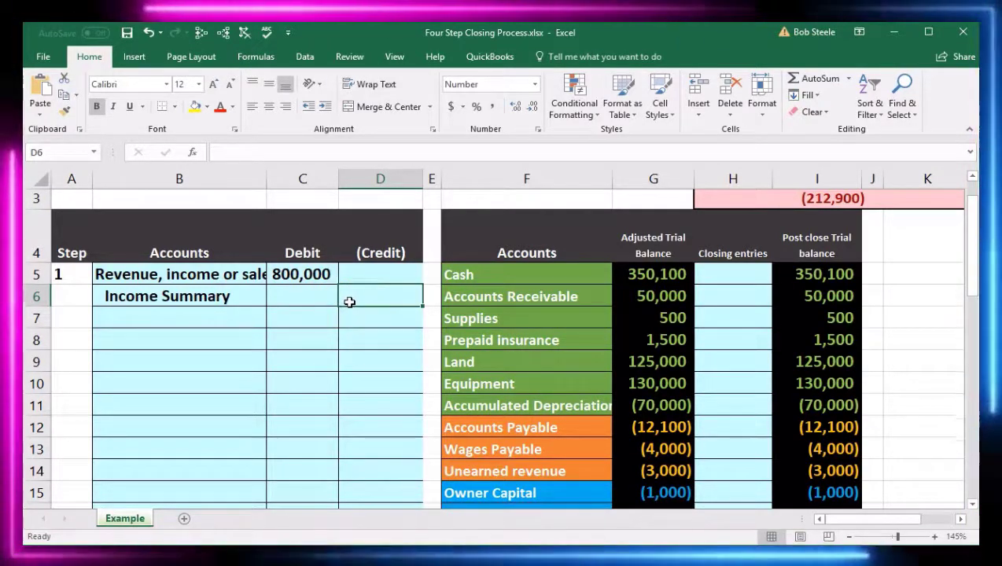
{"action": "type", "text": "="}
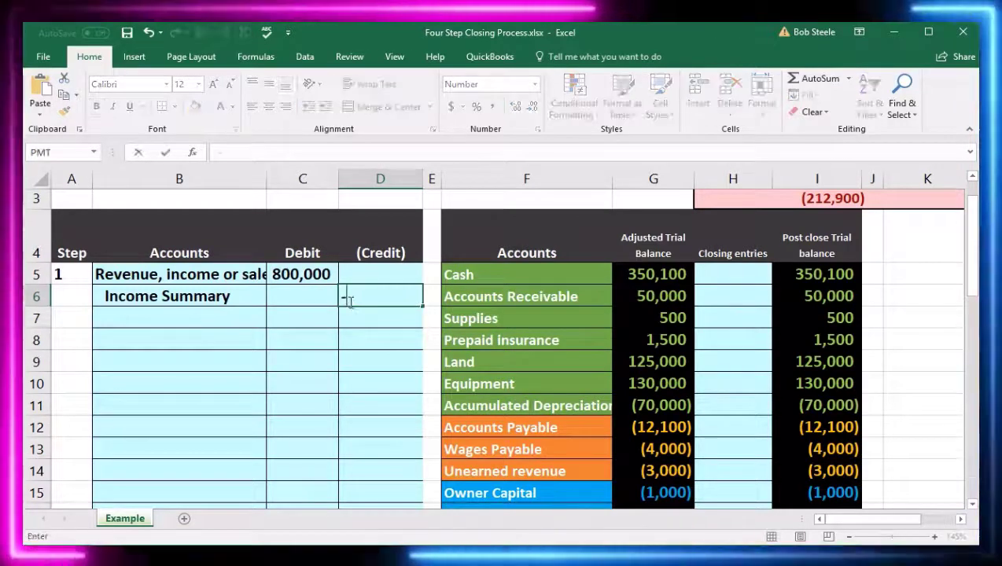
{"action": "left_click", "coordinate": [312, 277]}
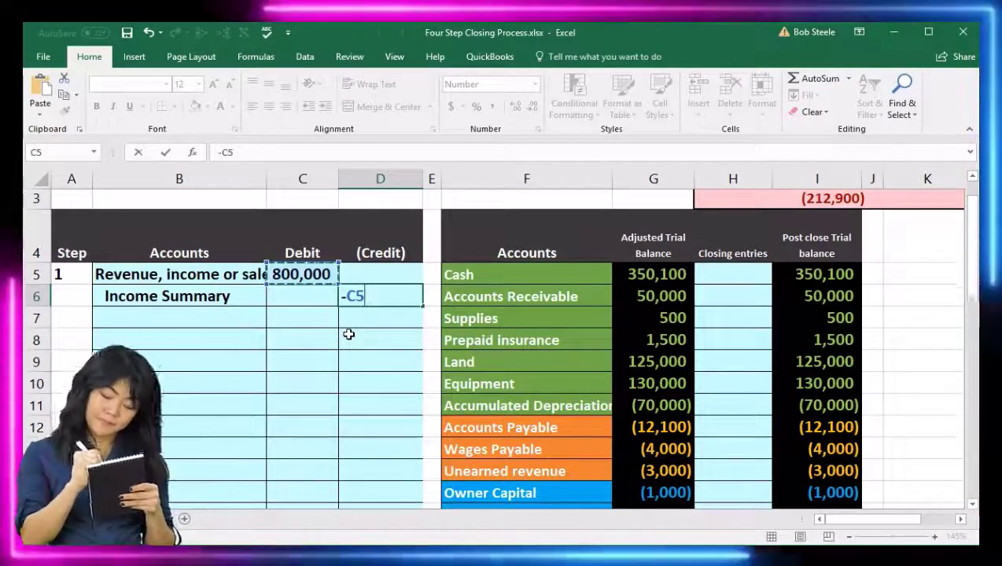
{"action": "key", "text": "Return"}
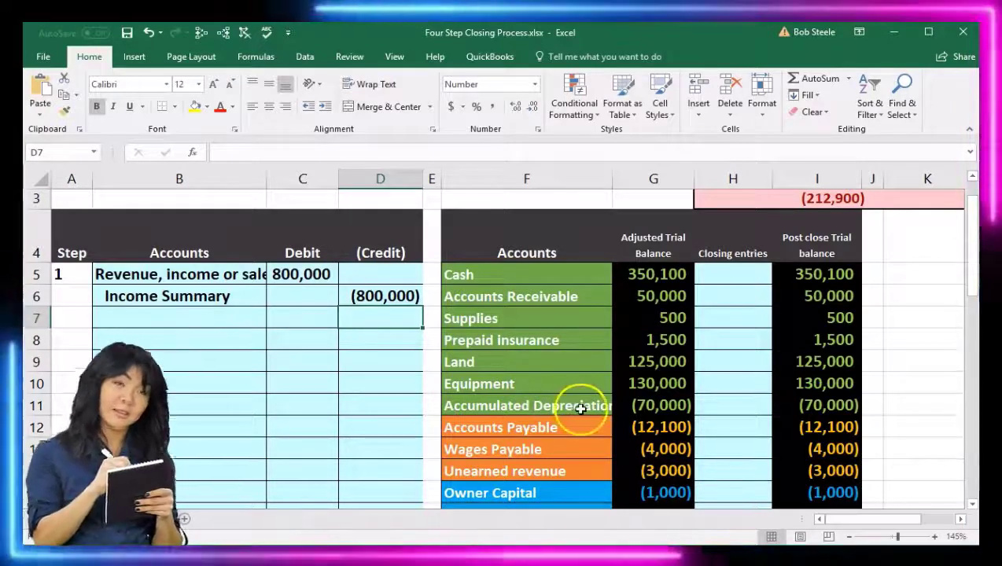
Post the Income Summary credit to the Closing entries column by entering the formula =D6 in cell H17.
{"action": "left_click_drag", "start_coordinate": [253, 293], "coordinate": [357, 292]}
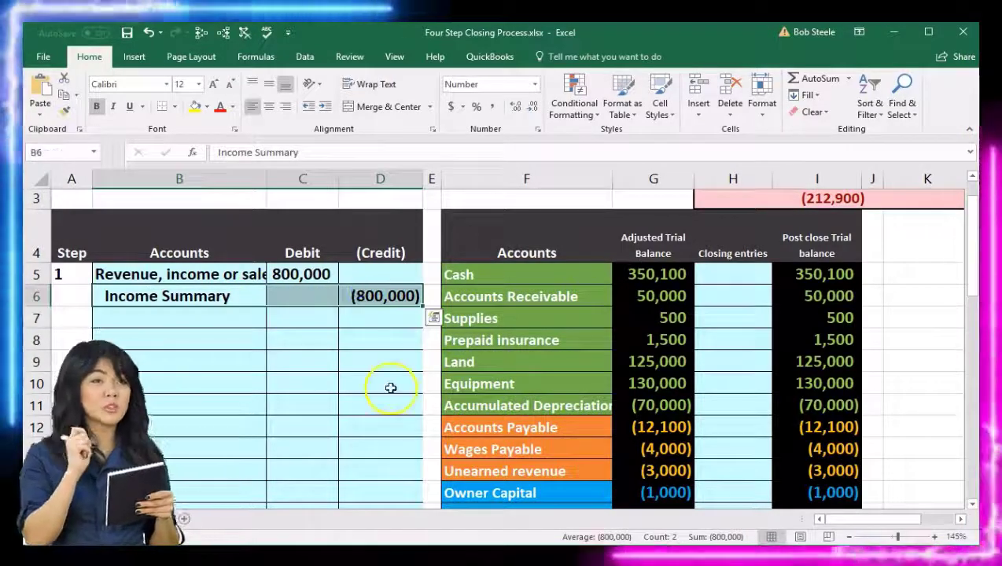
{"action": "scroll", "coordinate": [391, 387], "scroll_direction": "down", "scroll_amount": 1}
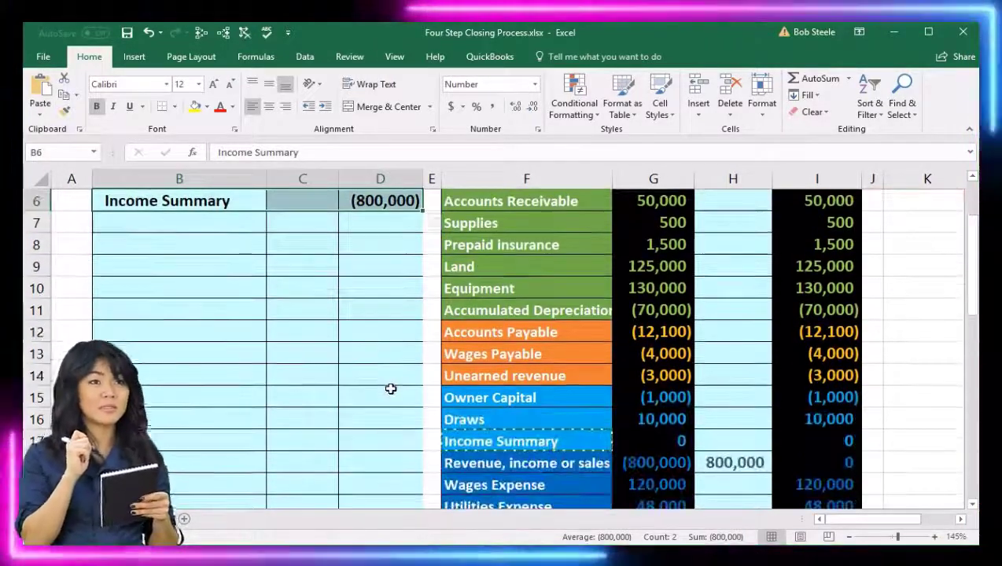
{"action": "left_click", "coordinate": [713, 439]}
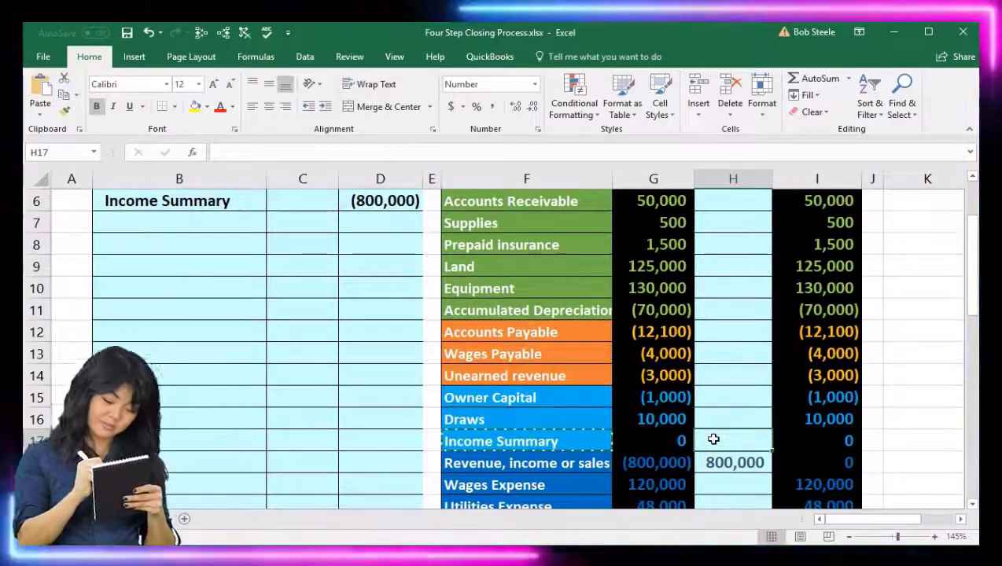
{"action": "type", "text": "="}
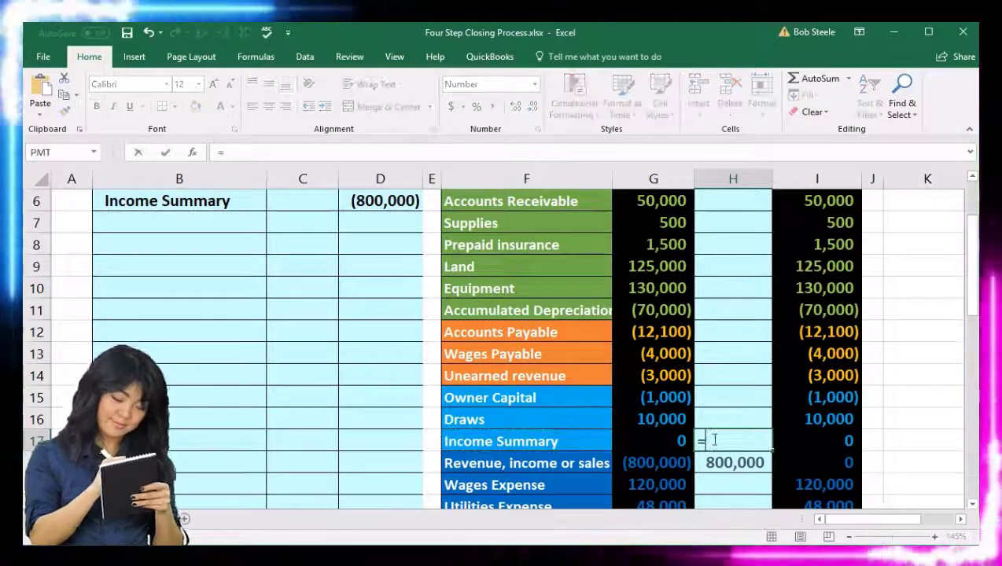
{"action": "left_click", "coordinate": [400, 203]}
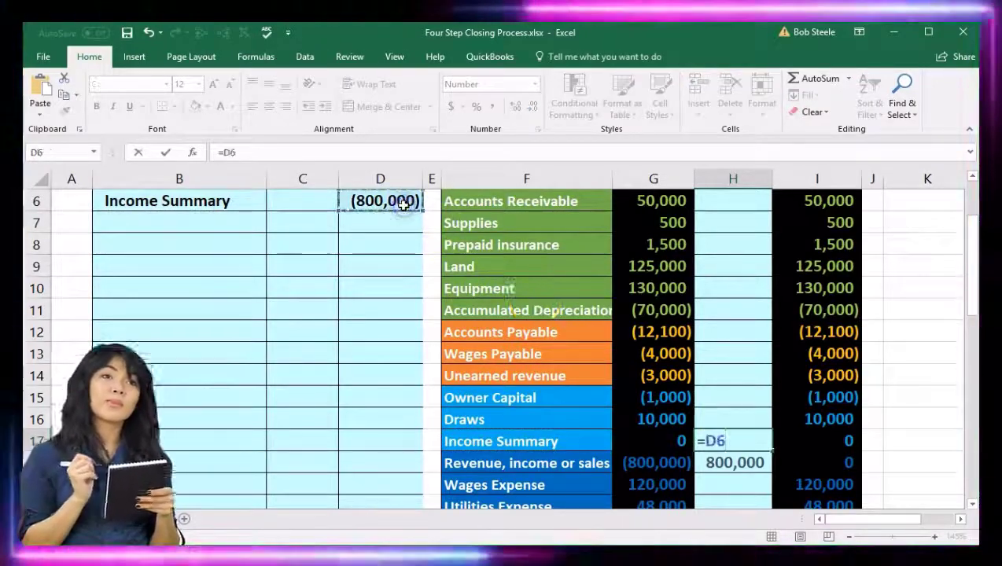
{"action": "key", "text": "Return"}
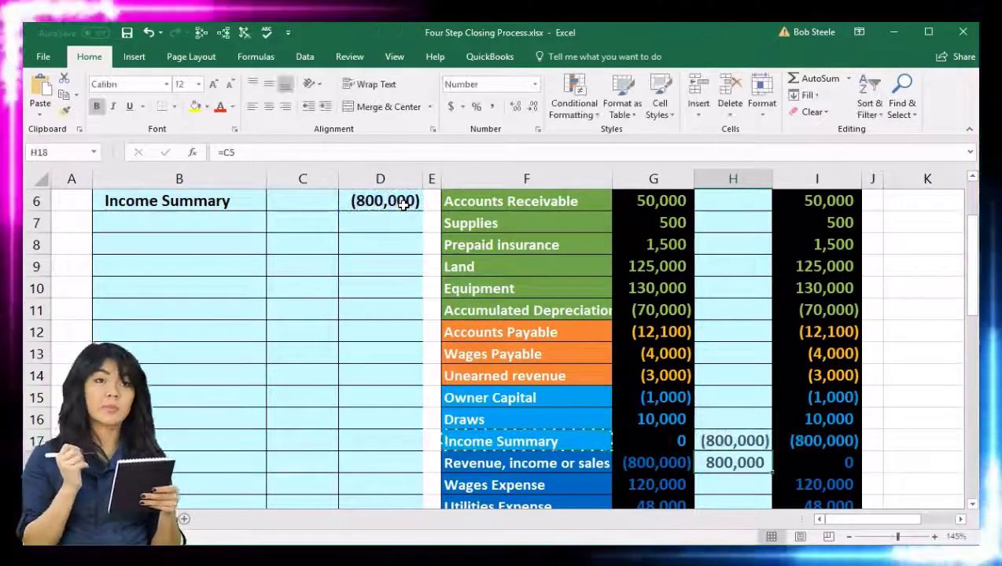
Trace the dependents of the debit in C5 and the credit in D6 to their closing entries.
{"action": "scroll", "coordinate": [403, 203], "scroll_direction": "up", "scroll_amount": 1}
{"action": "left_click", "coordinate": [311, 273]}
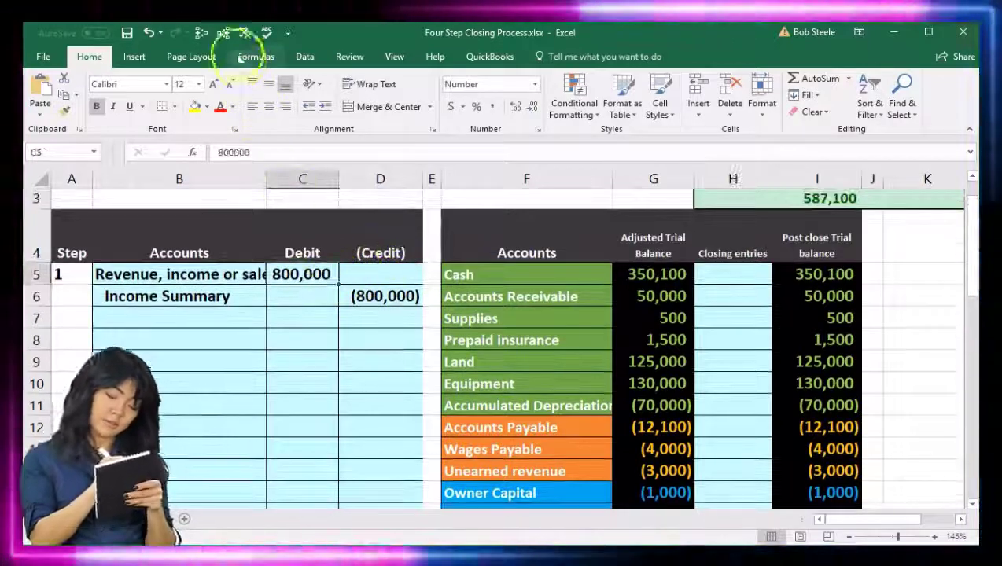
{"action": "left_click", "coordinate": [230, 33]}
{"action": "left_click", "coordinate": [384, 296]}
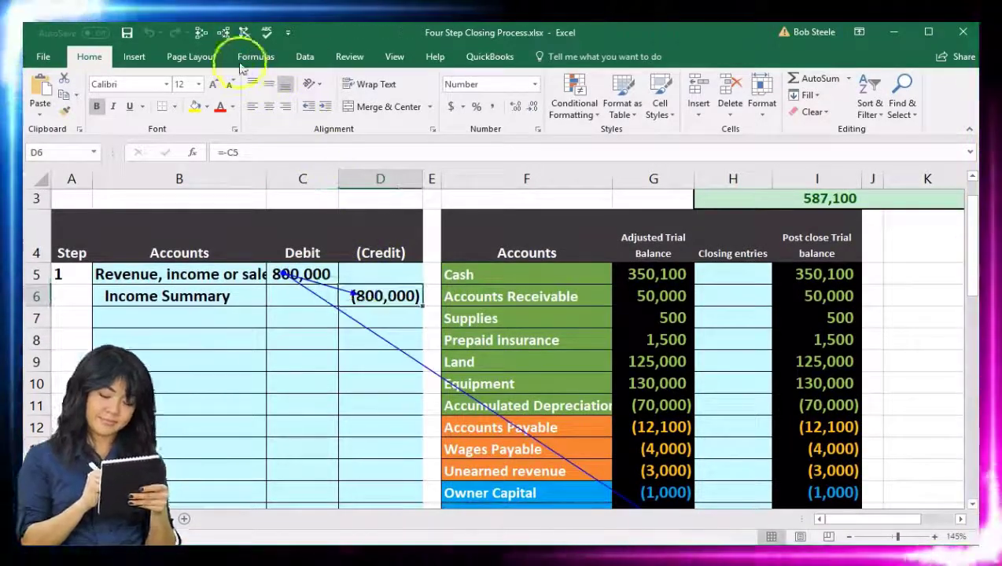
{"action": "scroll", "coordinate": [668, 366], "scroll_direction": "down", "scroll_amount": 3}
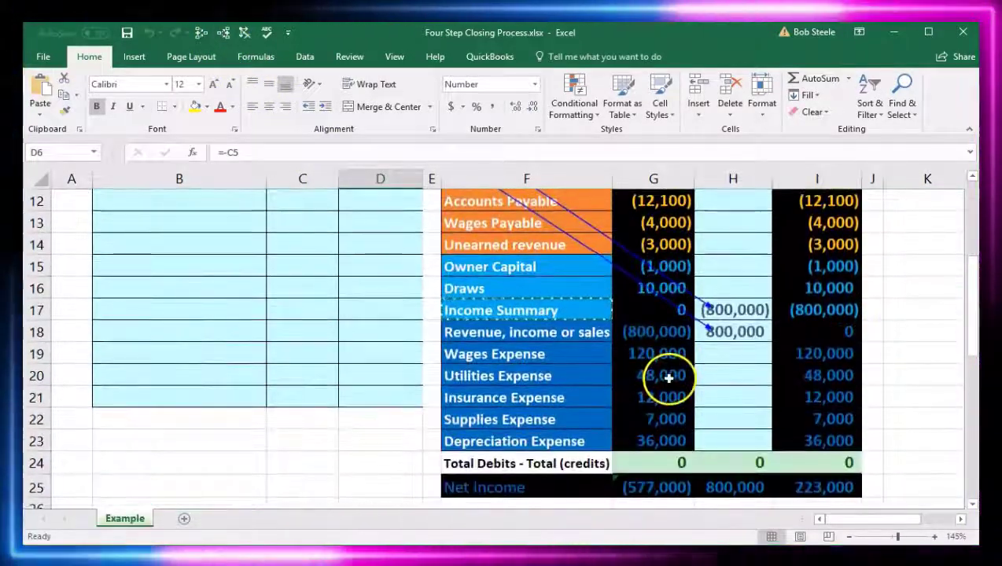
Review the post-close balances of Revenue and Income Summary, and the expense accounts with their adjusted balances.
{"action": "left_click_drag", "start_coordinate": [677, 331], "coordinate": [767, 331]}
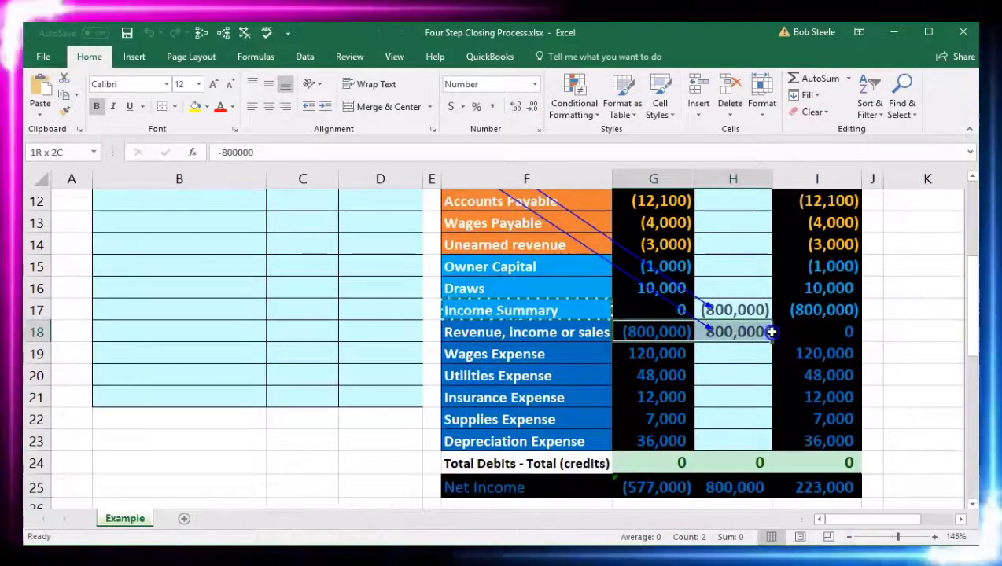
{"action": "left_click", "coordinate": [810, 337]}
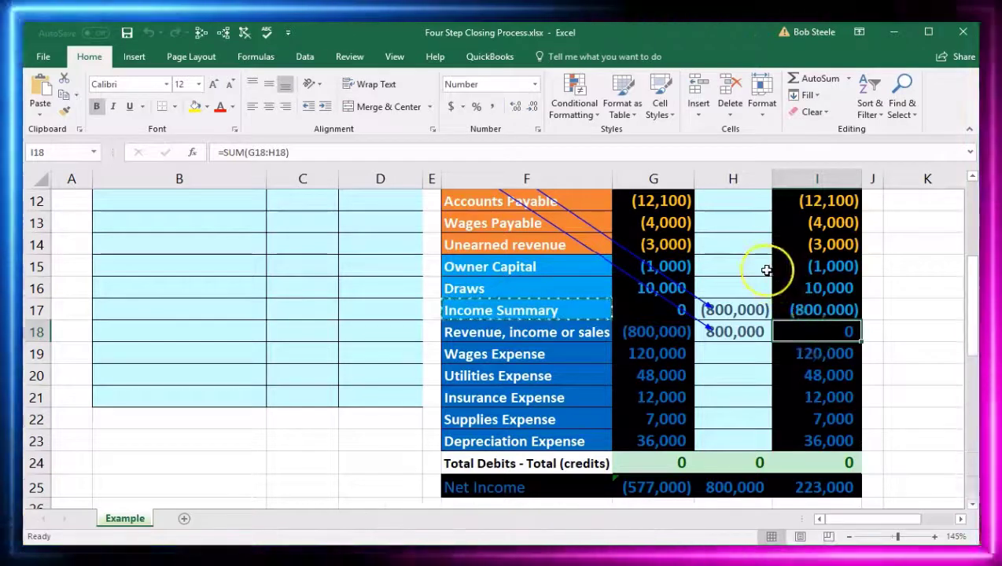
{"action": "left_click", "coordinate": [784, 311]}
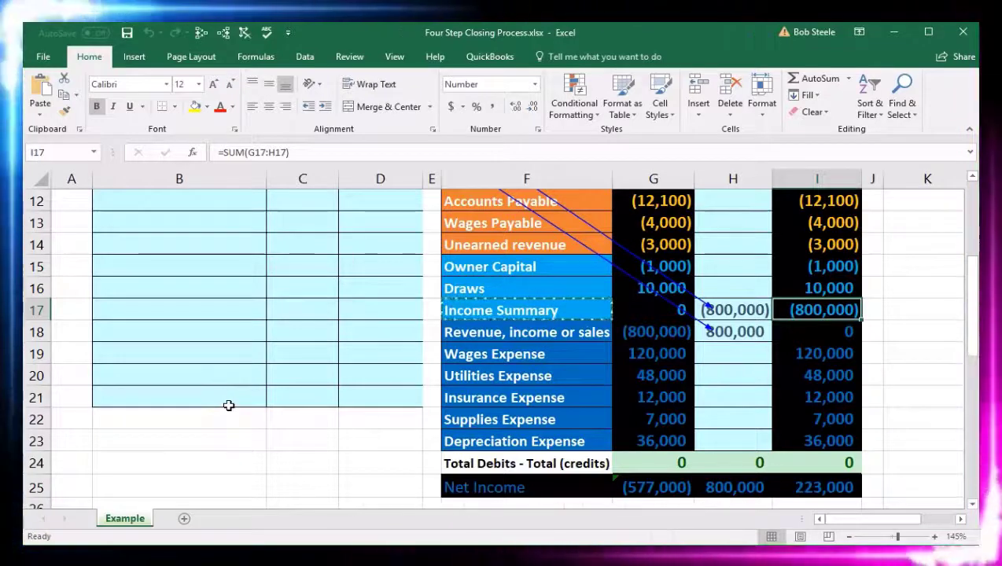
{"action": "left_click_drag", "start_coordinate": [448, 360], "coordinate": [621, 355]}
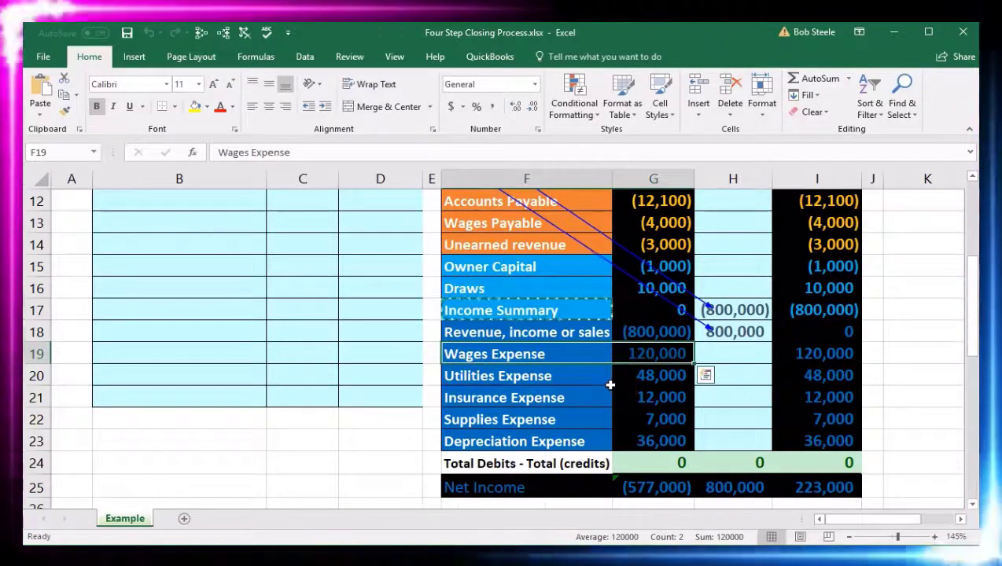
{"action": "left_click_drag", "start_coordinate": [578, 358], "coordinate": [638, 400]}
{"action": "left_click_drag", "start_coordinate": [642, 432], "coordinate": [642, 433]}
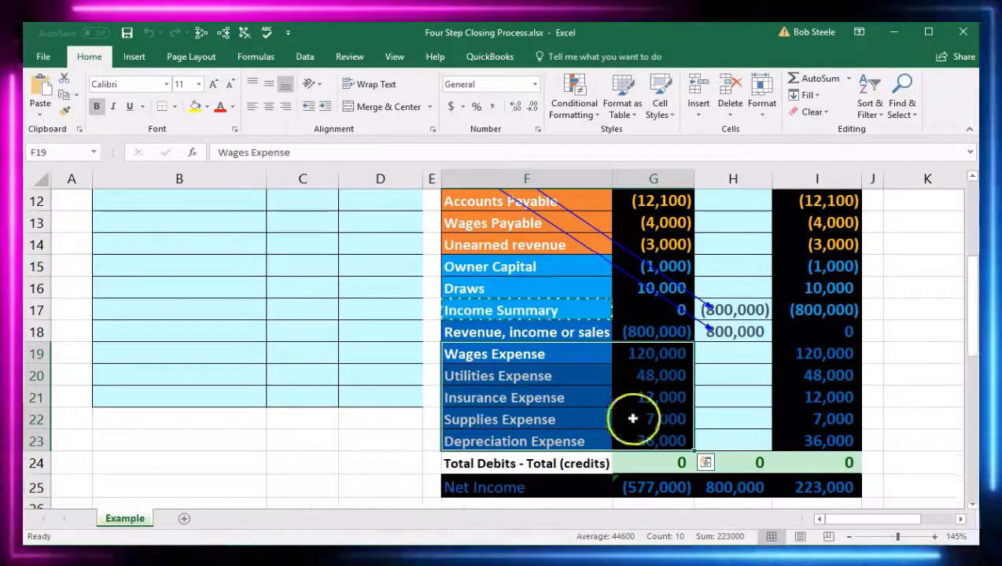
Copy the account name "Wages Expense" from cell F19 of the trial balance.
{"action": "left_click", "coordinate": [578, 354]}
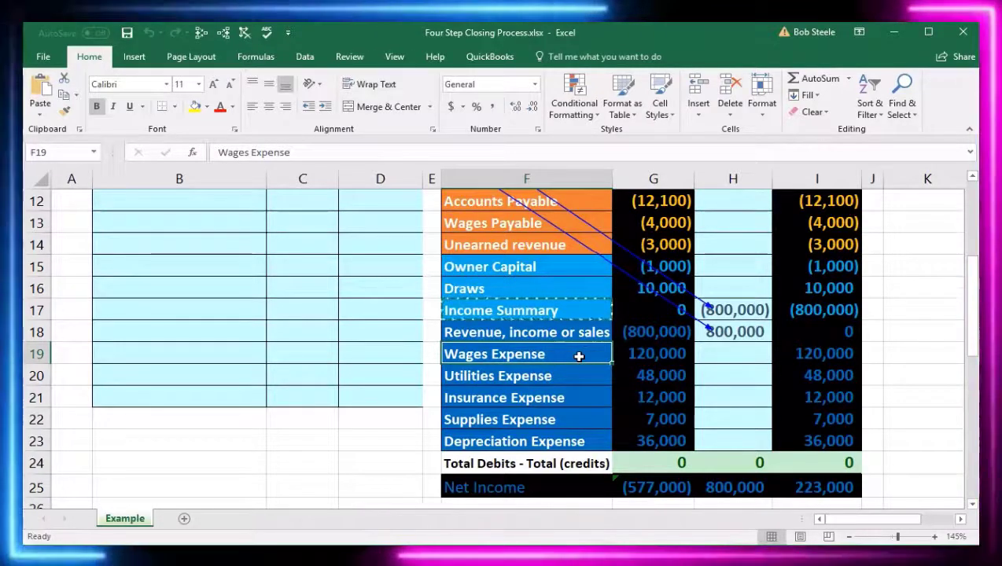
{"action": "right_click", "coordinate": [580, 356]}
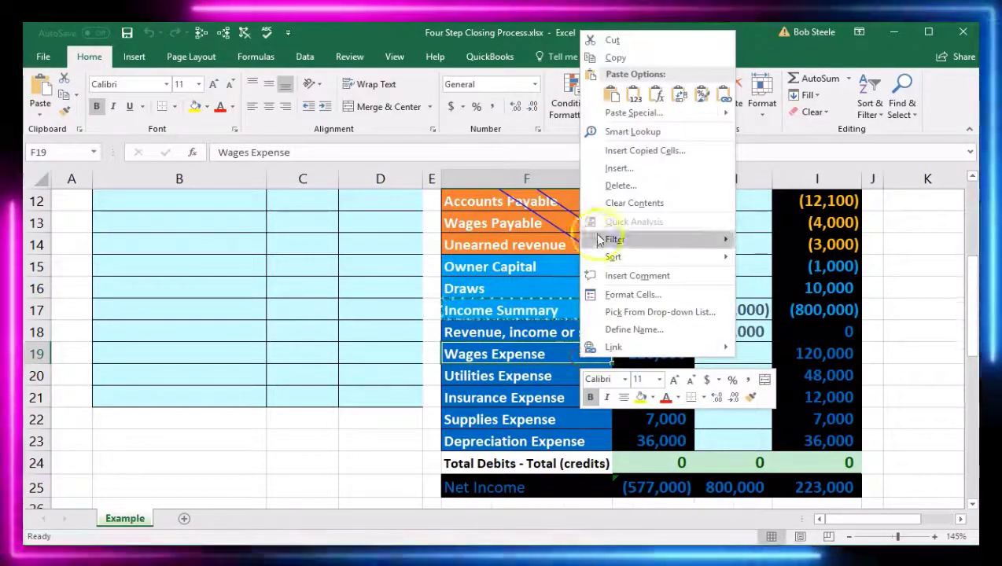
{"action": "left_click", "coordinate": [616, 58]}
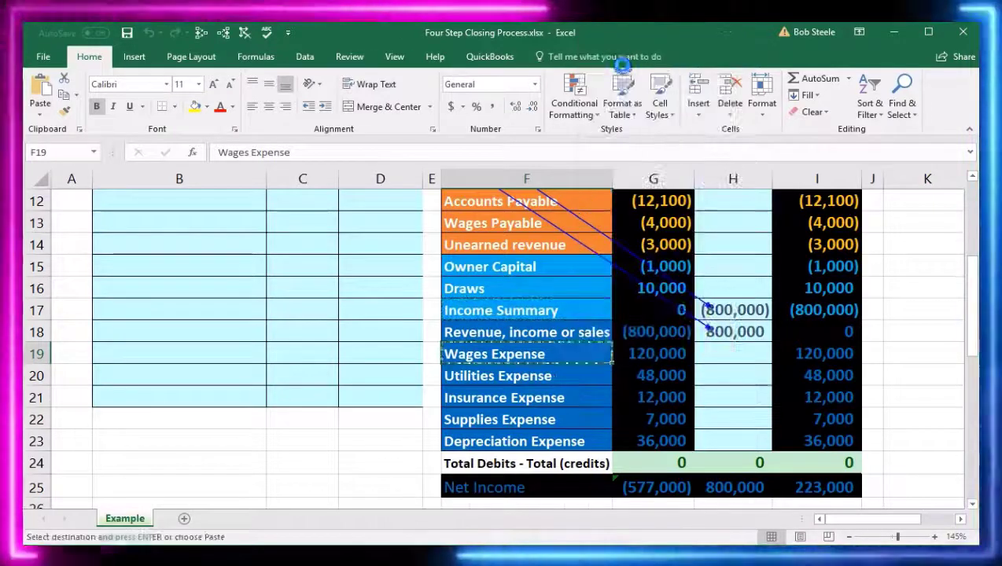
Label the second closing entry by entering 2 in Step cell A8, and remove the trace arrows.
{"action": "scroll", "coordinate": [180, 413], "scroll_direction": "up", "scroll_amount": 3}
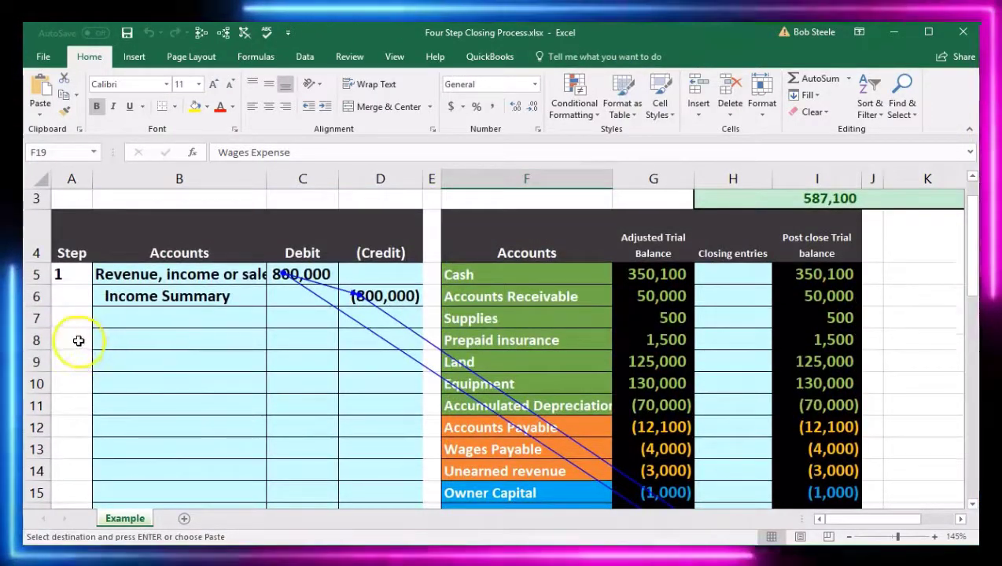
{"action": "left_click", "coordinate": [77, 341]}
{"action": "type", "text": "2"}
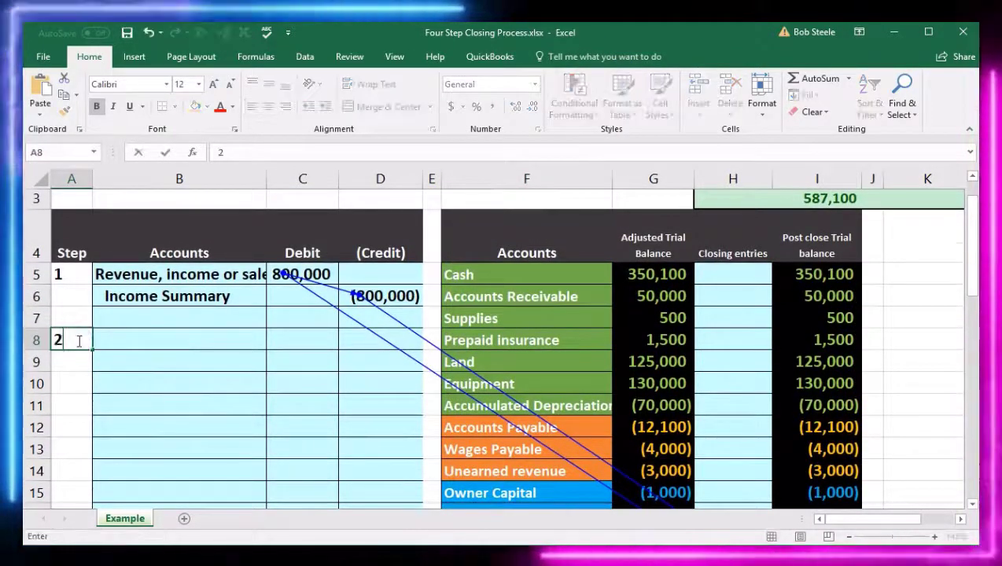
{"action": "key", "text": "Tab"}
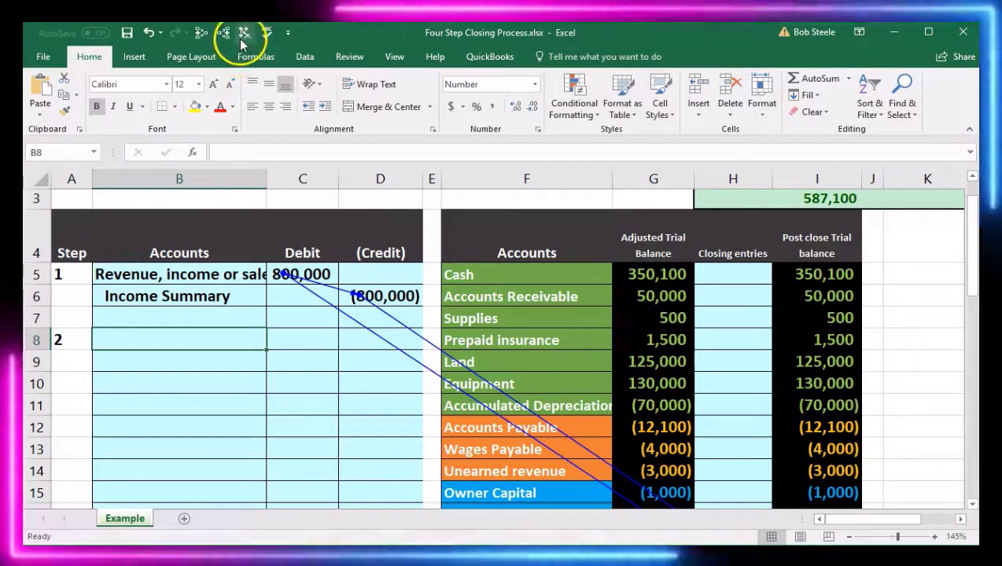
{"action": "left_click", "coordinate": [242, 37]}
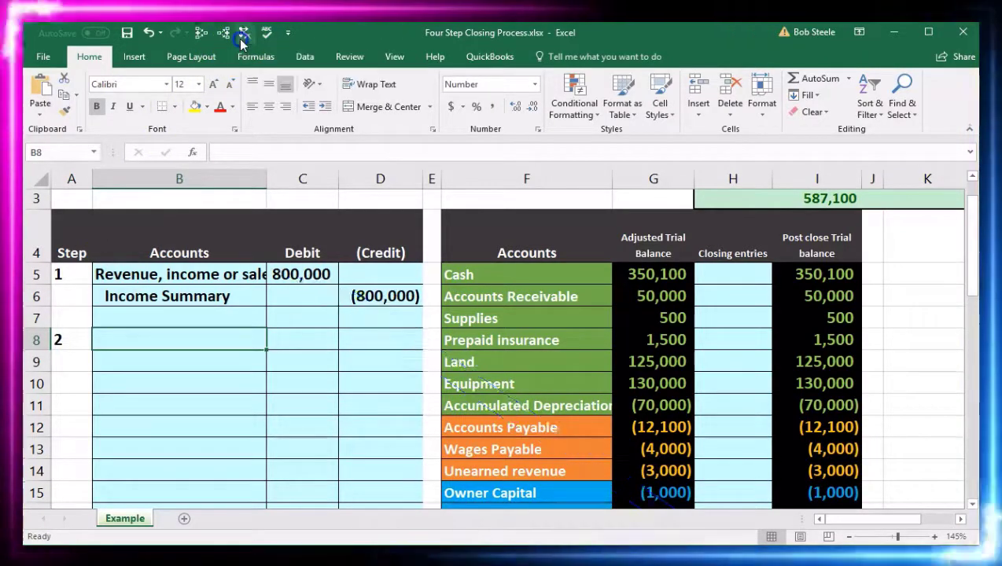
Paste "Wages Expense" as values into Accounts cell B9, leaving B8 empty.
{"action": "left_click", "coordinate": [169, 363]}
{"action": "left_click", "coordinate": [173, 339]}
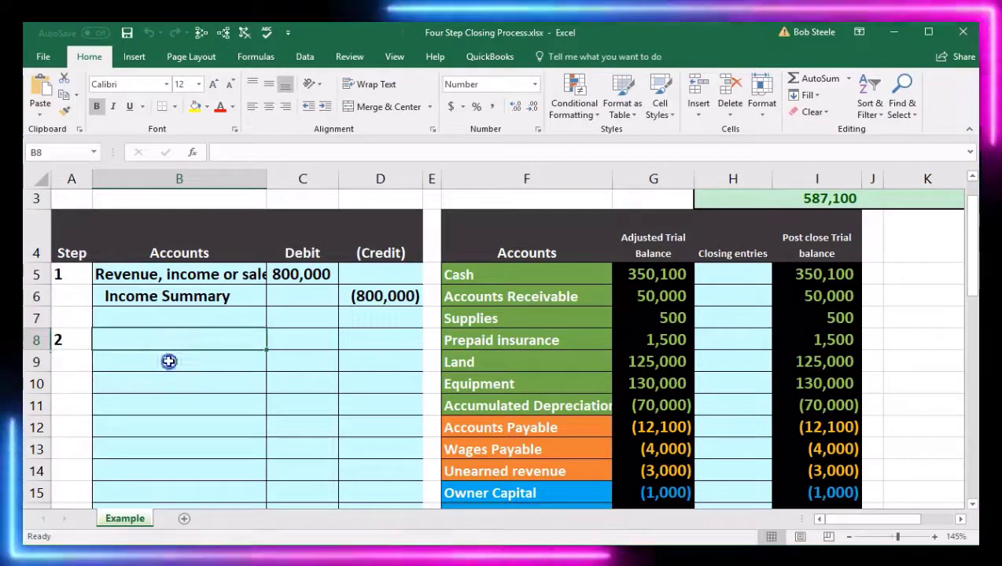
{"action": "left_click", "coordinate": [169, 360]}
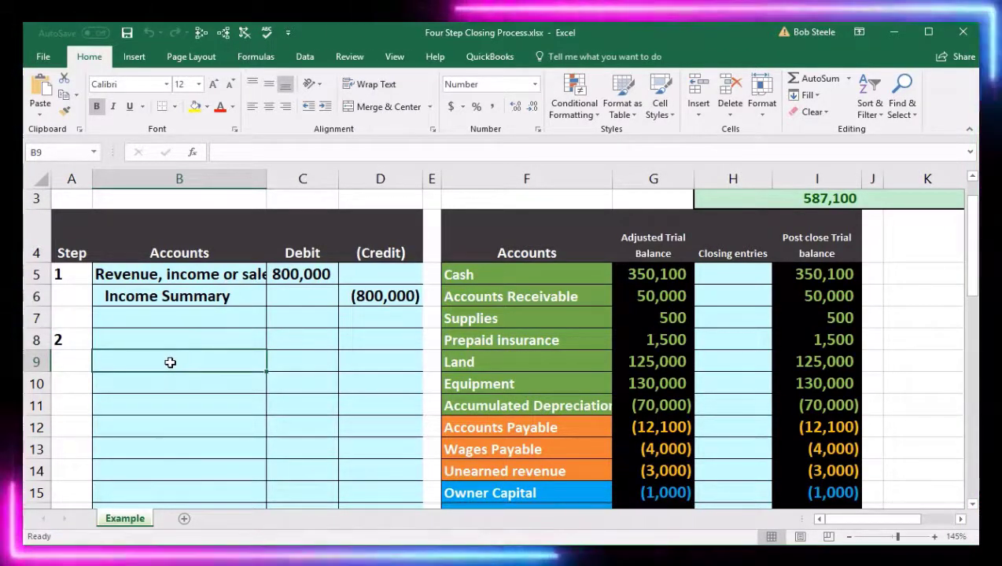
{"action": "right_click", "coordinate": [169, 362]}
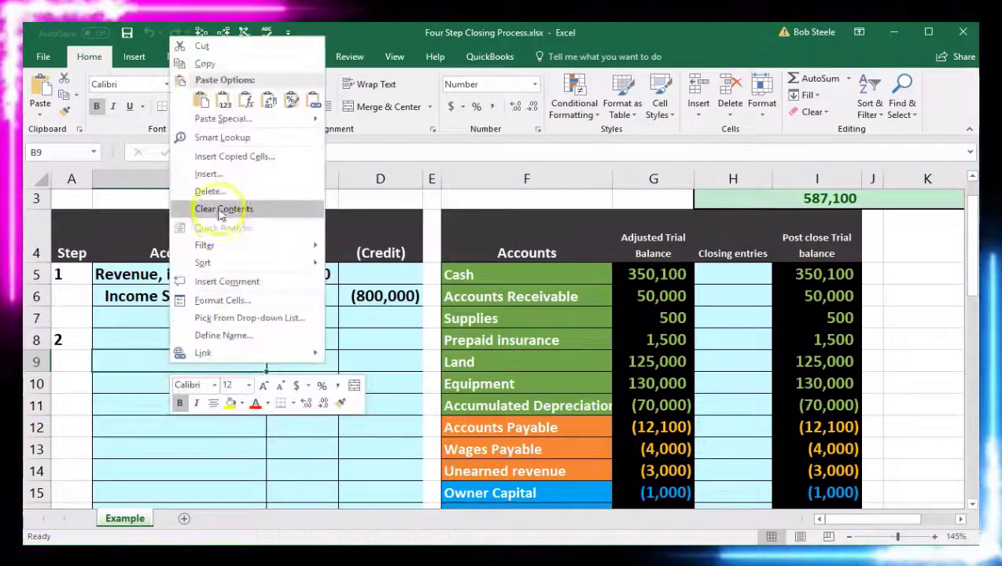
{"action": "left_click", "coordinate": [224, 100]}
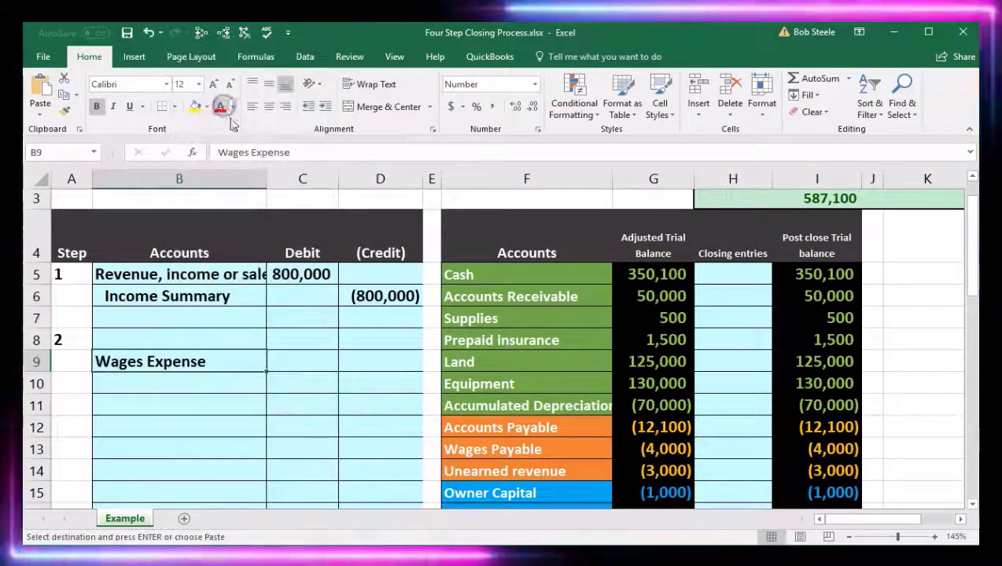
Enter -120000 as the Credit amount for Wages Expense in cell D9.
{"action": "left_click", "coordinate": [382, 364]}
{"action": "scroll", "coordinate": [440, 384], "scroll_direction": "down", "scroll_amount": 1}
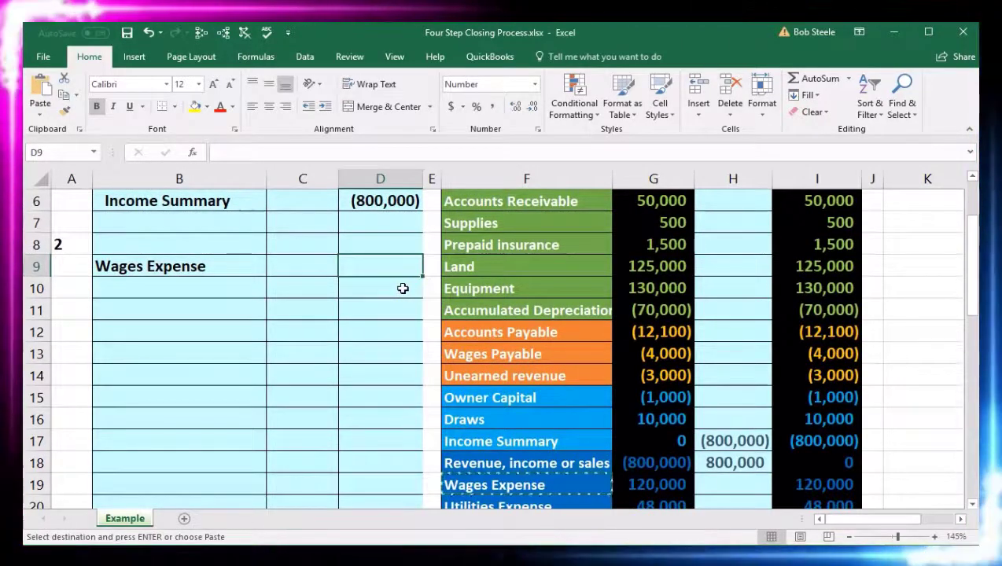
{"action": "type", "text": "-1200"}
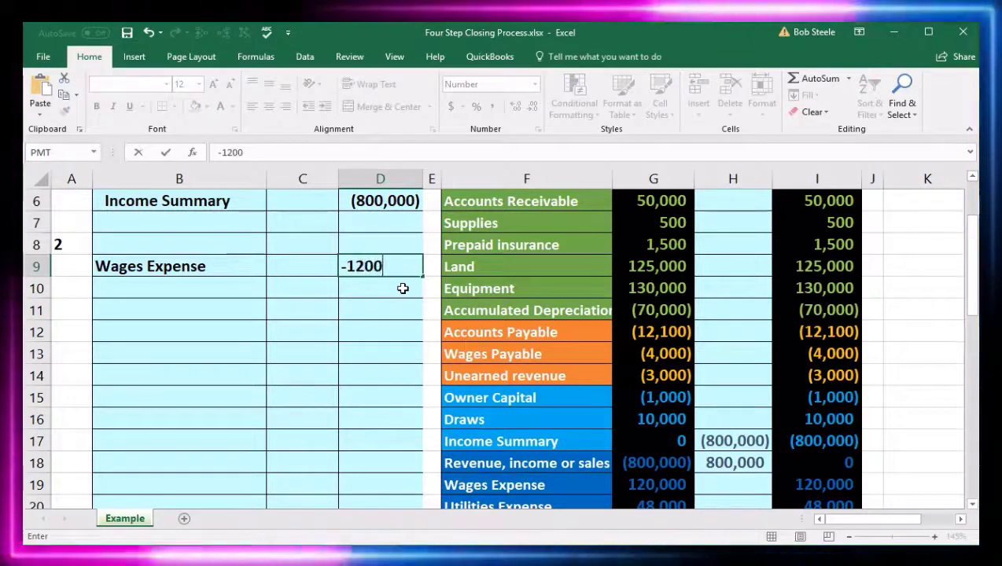
{"action": "type", "text": "00"}
{"action": "key", "text": "Return"}
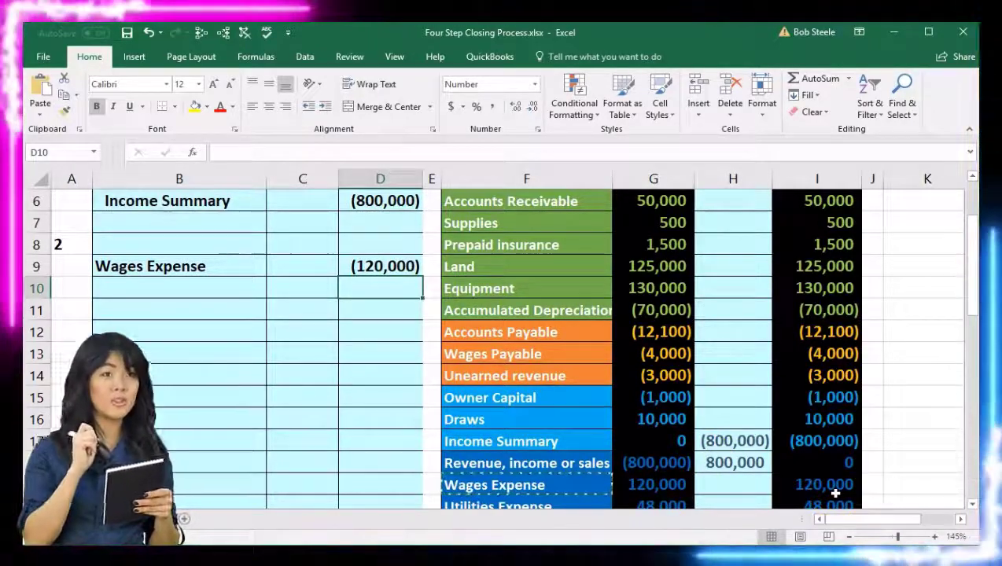
Post the Wages Expense closing entry to the trial balance by entering =D9 in cell H19.
{"action": "left_click", "coordinate": [745, 482]}
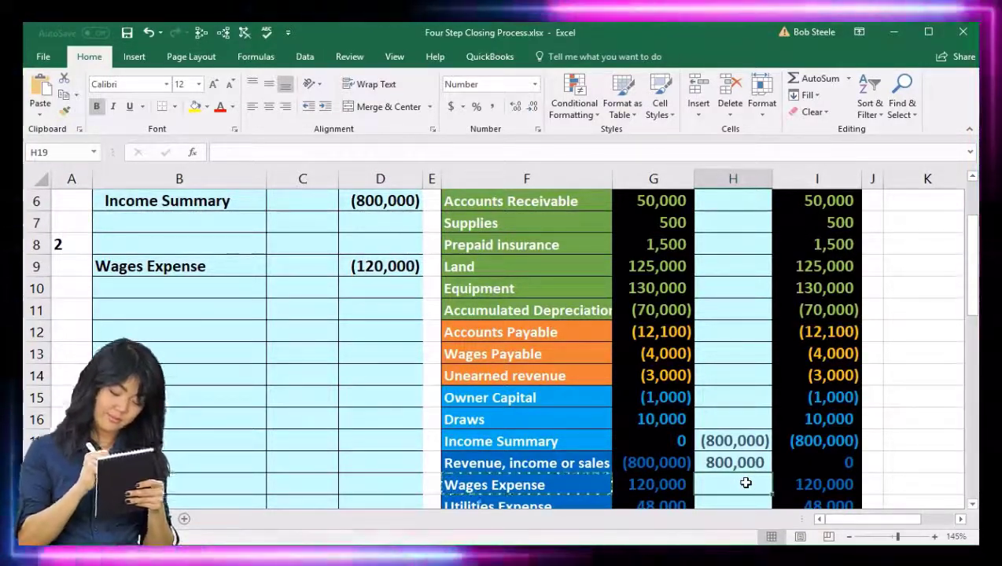
{"action": "type", "text": "="}
{"action": "left_click", "coordinate": [403, 267]}
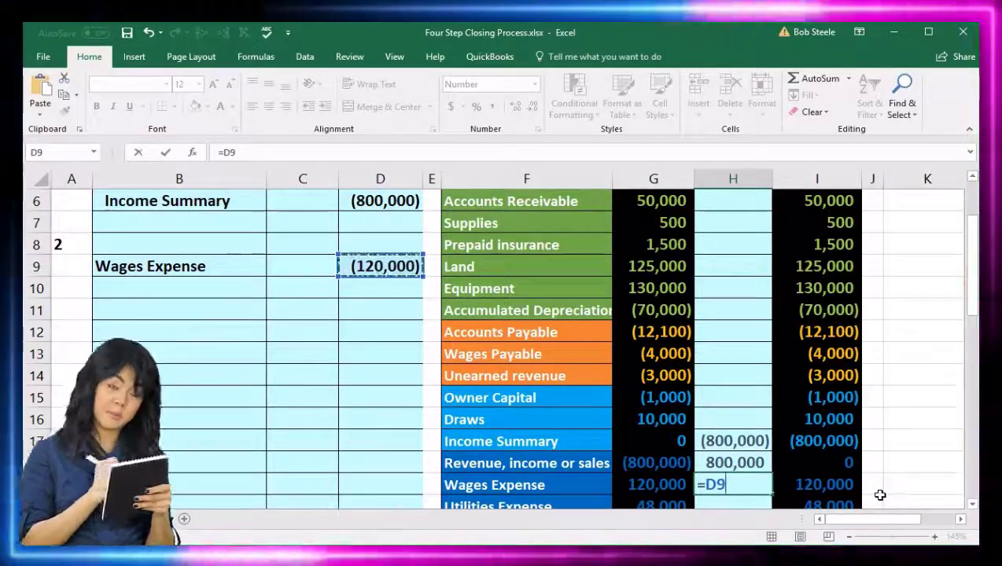
{"action": "key", "text": "Return"}
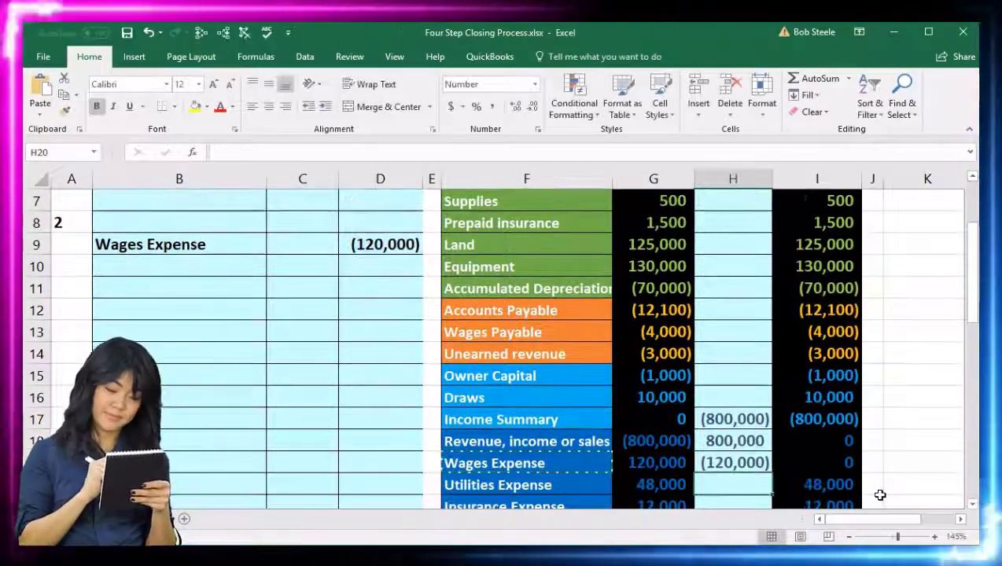
Copy the account name "Utilities Expense" from cell F20 of the trial balance.
{"action": "left_click", "coordinate": [550, 489]}
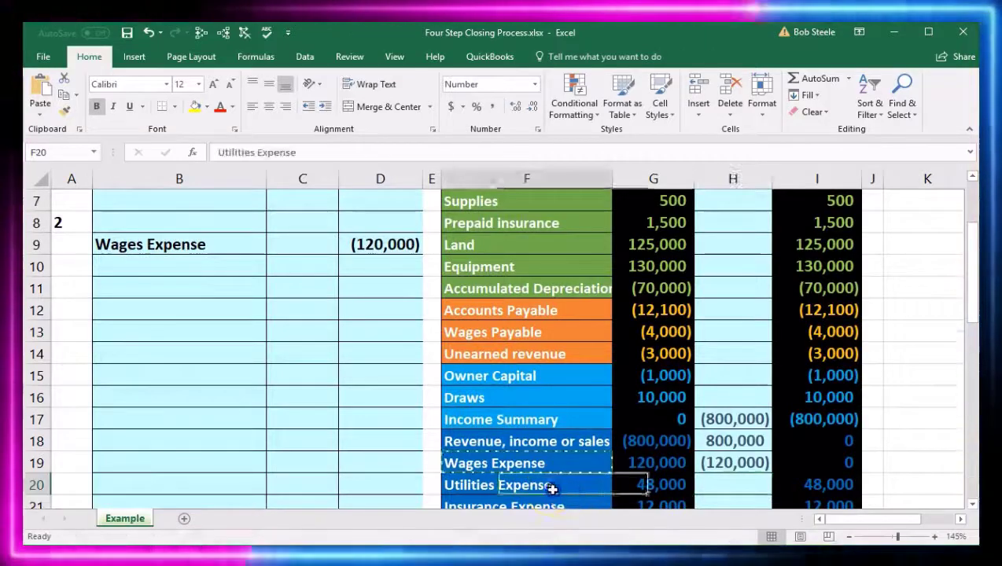
{"action": "left_click_drag", "start_coordinate": [606, 488], "coordinate": [617, 485]}
{"action": "scroll", "coordinate": [619, 486], "scroll_direction": "down", "scroll_amount": 1}
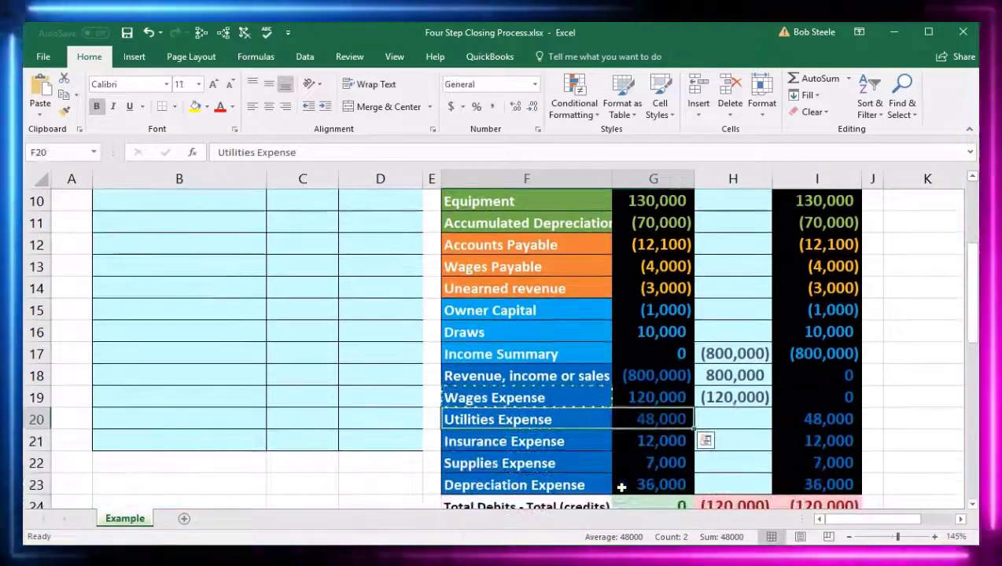
{"action": "scroll", "coordinate": [621, 488], "scroll_direction": "up", "scroll_amount": 1}
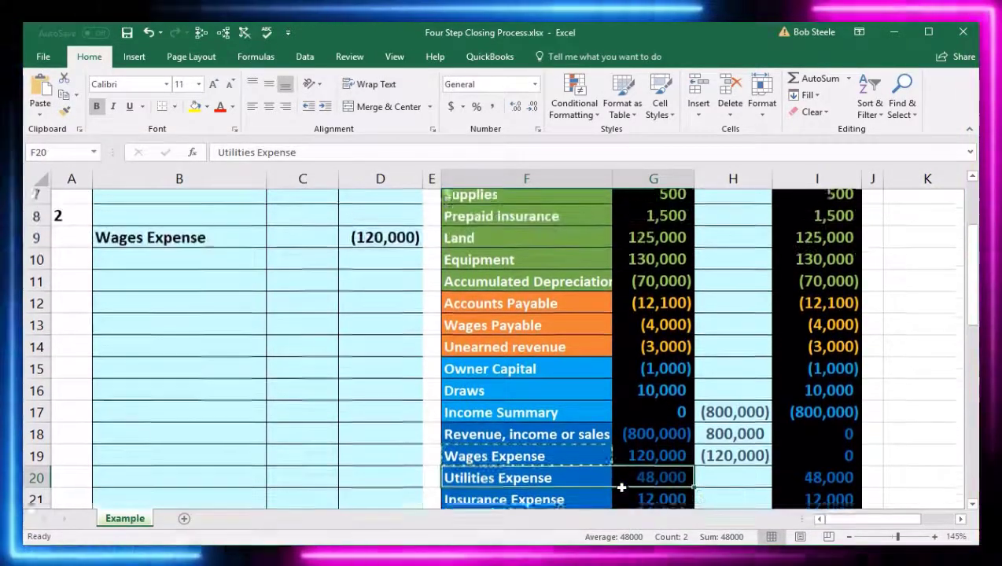
{"action": "left_click", "coordinate": [583, 487]}
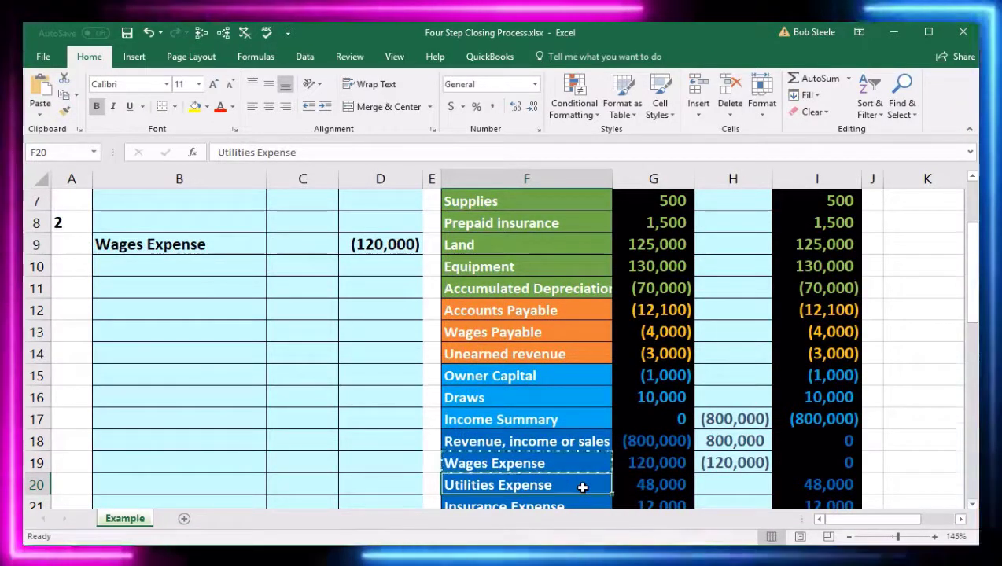
{"action": "right_click", "coordinate": [583, 487]}
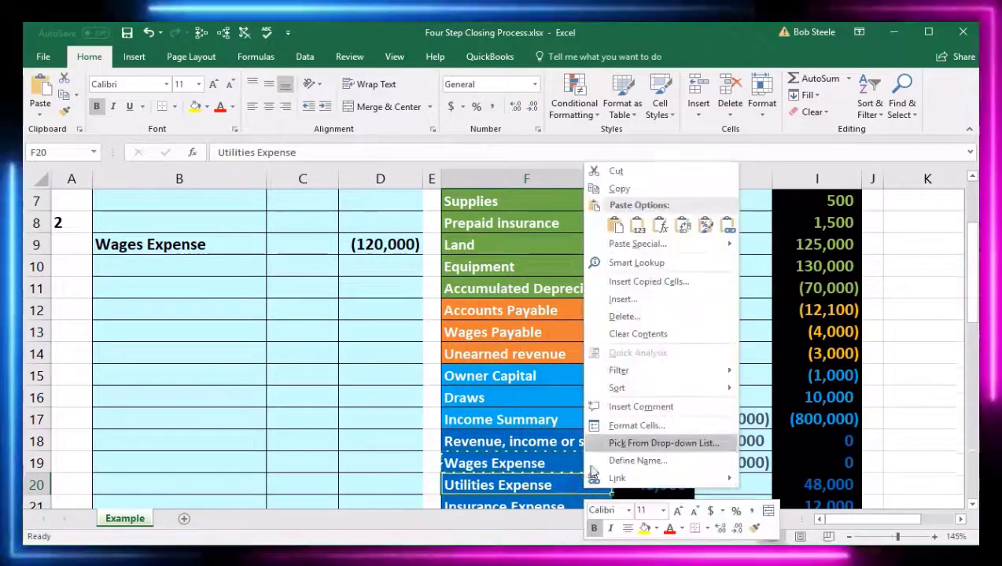
{"action": "left_click", "coordinate": [626, 189]}
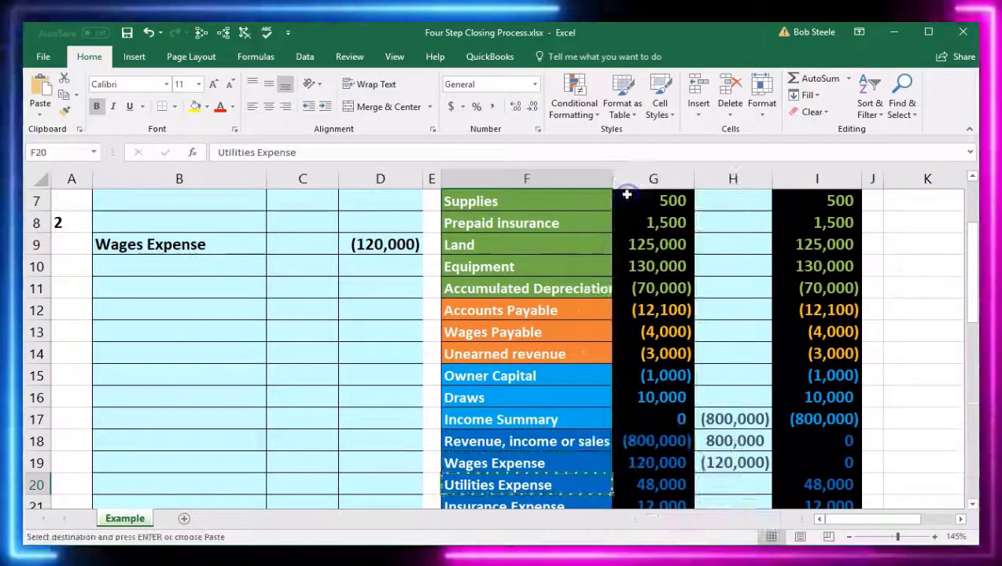
Paste "Utilities Expense" as values into Accounts cell B10, and indent the account names in B9:B10 one level.
{"action": "left_click", "coordinate": [187, 265]}
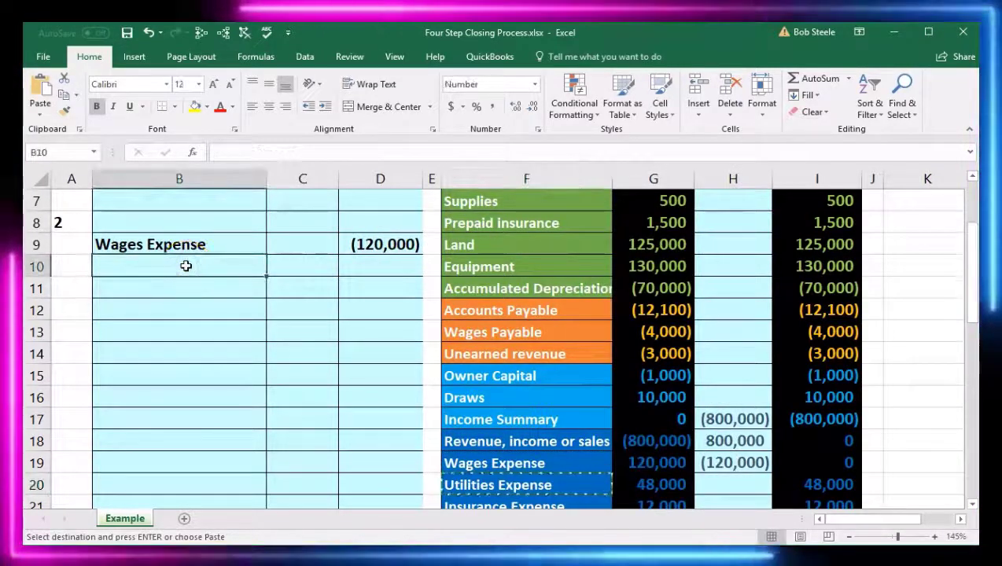
{"action": "right_click", "coordinate": [186, 265]}
{"action": "left_click", "coordinate": [241, 330]}
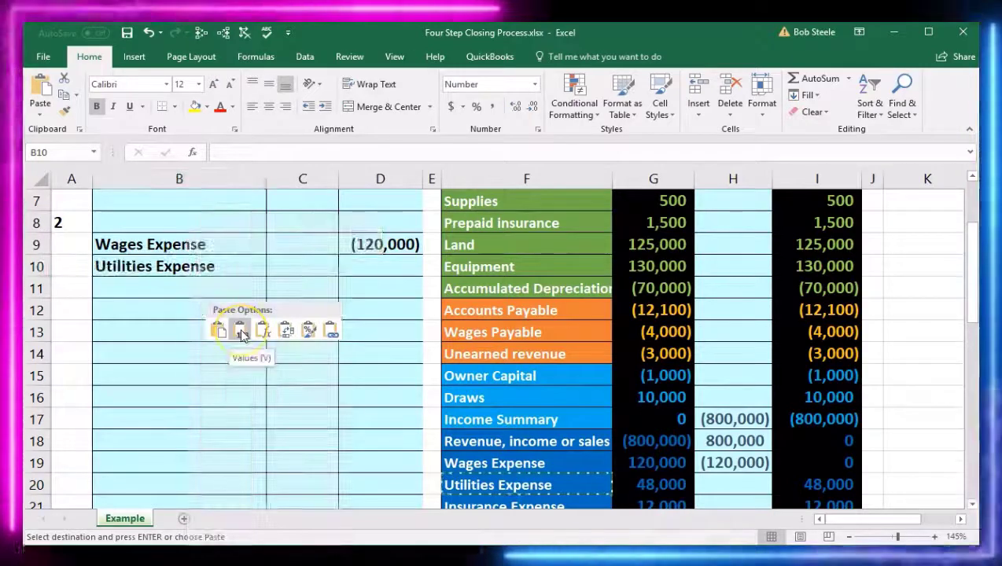
{"action": "left_click_drag", "start_coordinate": [234, 244], "coordinate": [224, 257]}
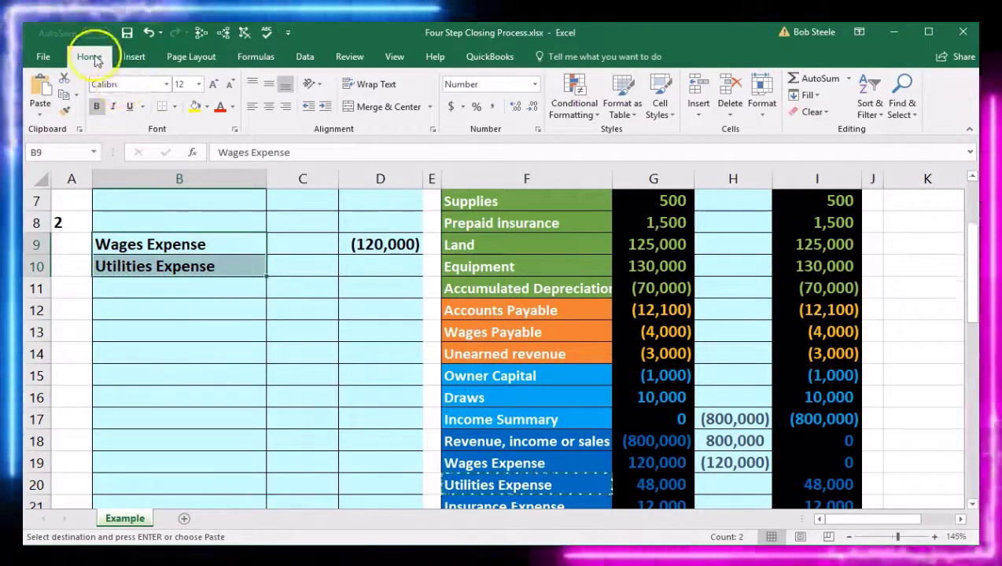
{"action": "left_click", "coordinate": [324, 109]}
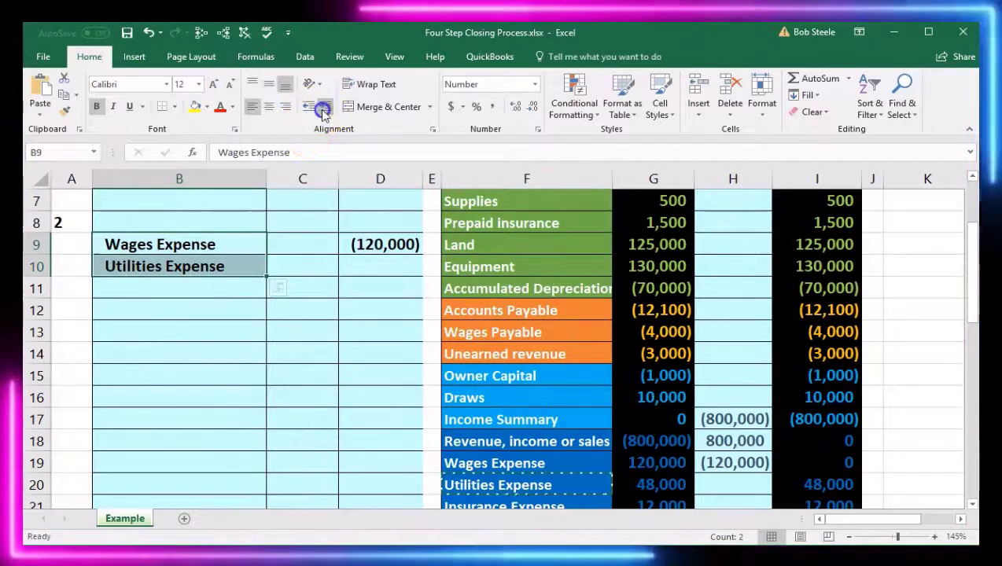
Enter -48000 as the Credit amount for Utilities Expense in cell D10.
{"action": "left_click", "coordinate": [362, 270]}
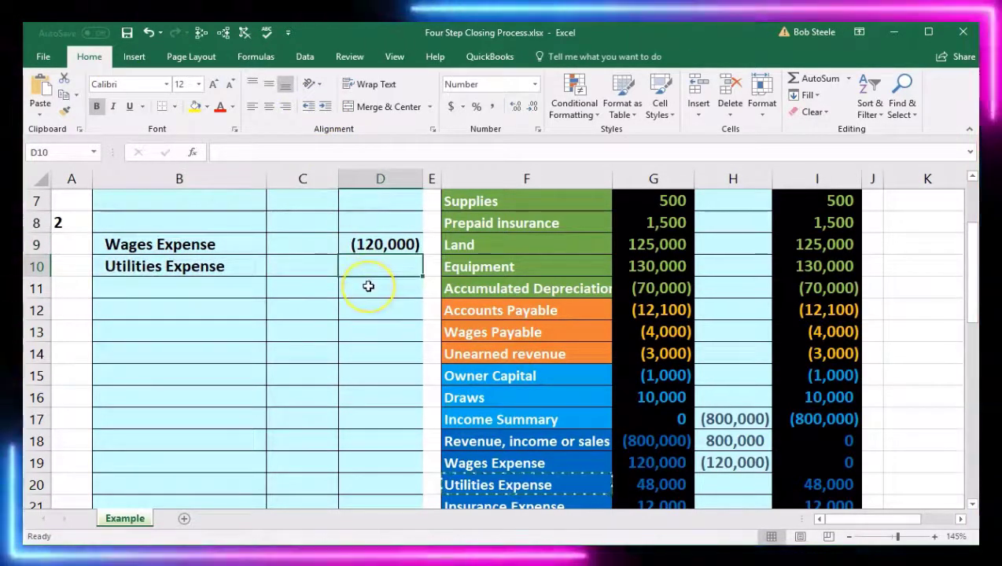
{"action": "type", "text": "-48000"}
{"action": "key", "text": "Return"}
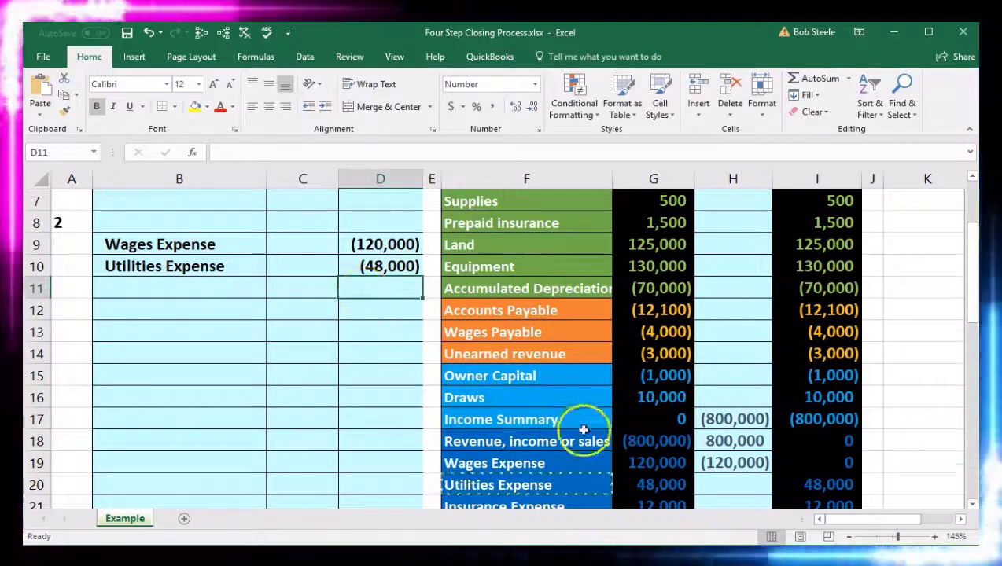
Post the Utilities Expense closing entry to the trial balance by entering =D10 in cell H20.
{"action": "left_click", "coordinate": [716, 481]}
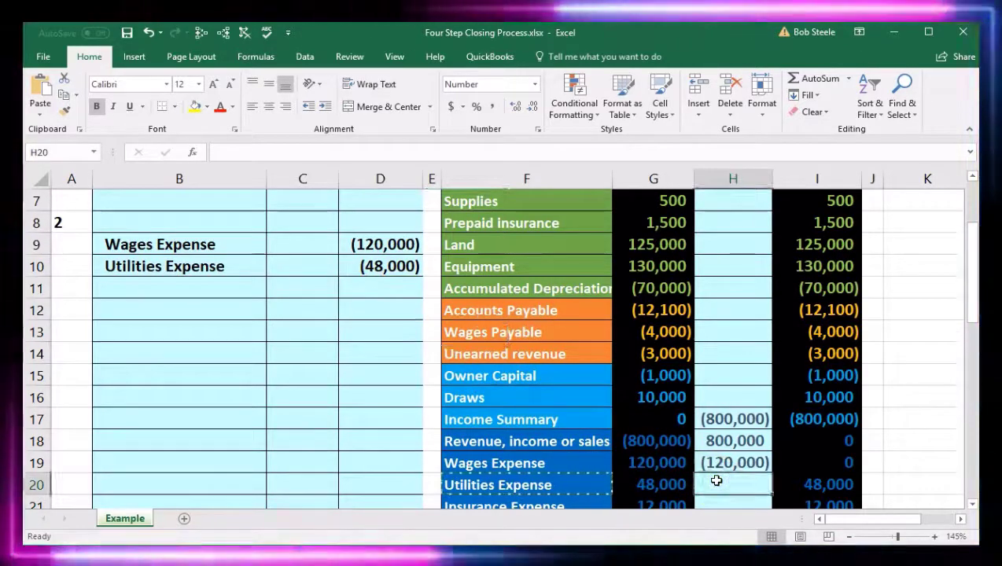
{"action": "left_click", "coordinate": [737, 481]}
{"action": "type", "text": "="}
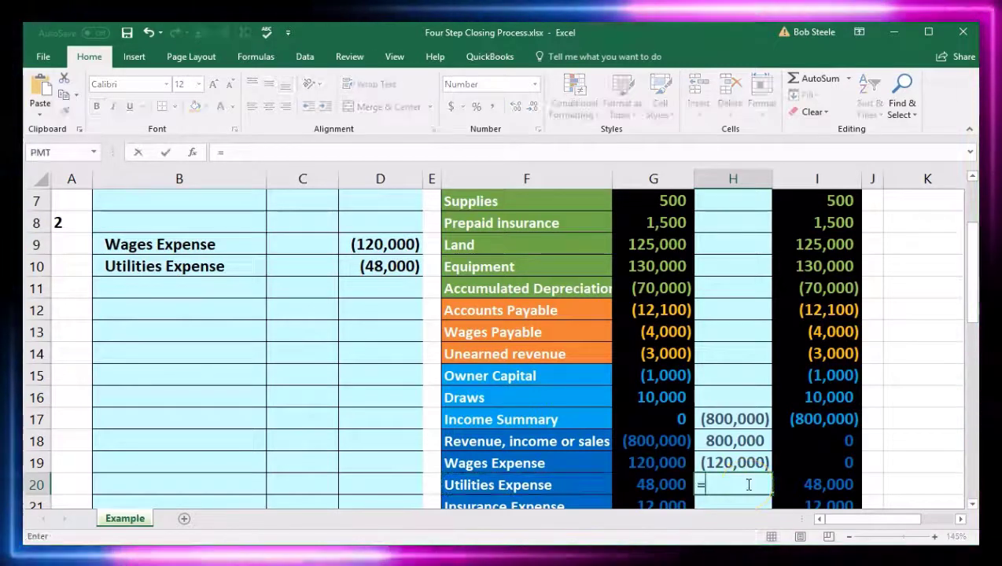
{"action": "left_click", "coordinate": [400, 269]}
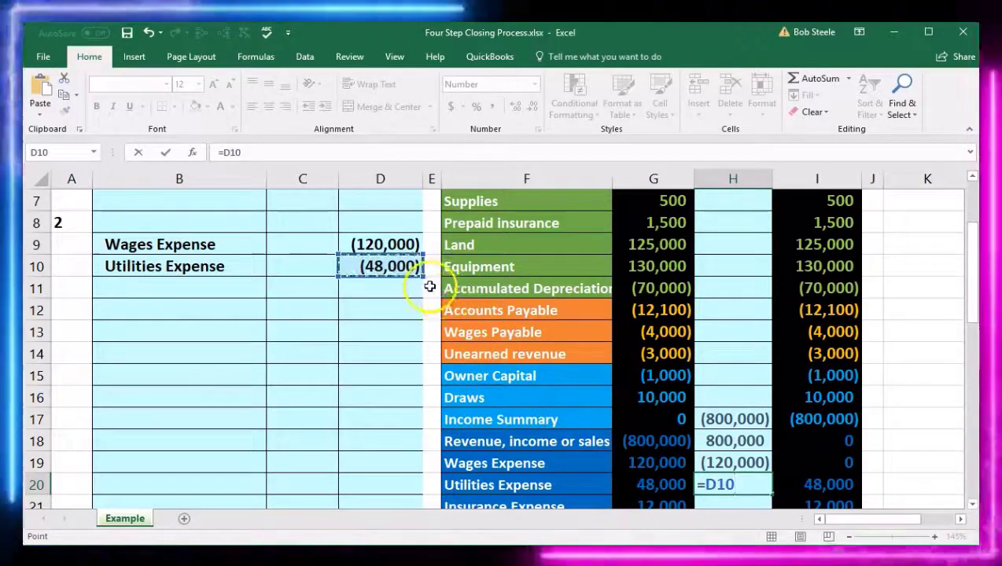
{"action": "key", "text": "Return"}
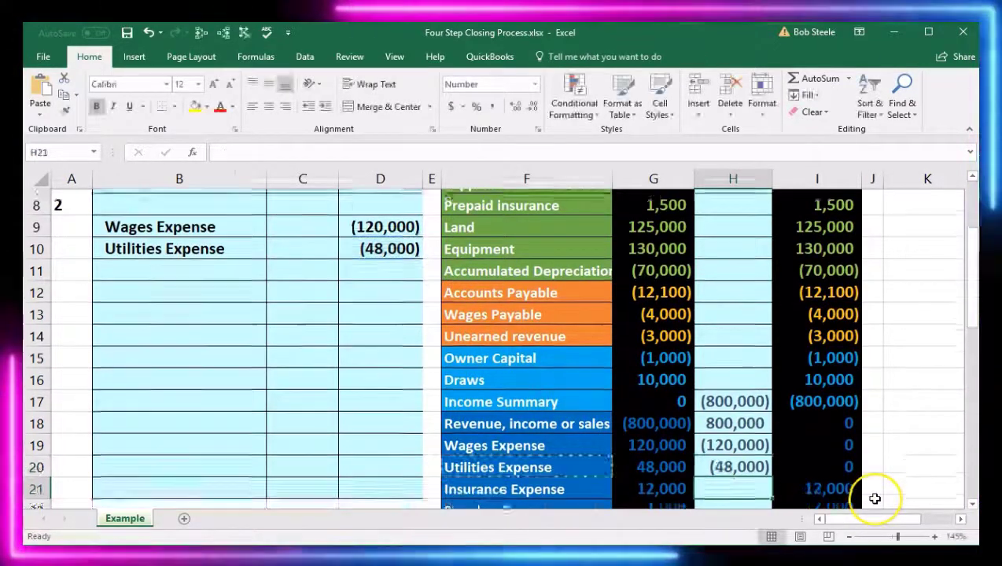
Copy the account name "Insurance Expense" from cell F21 of the trial balance.
{"action": "scroll", "coordinate": [875, 498], "scroll_direction": "down", "scroll_amount": 1}
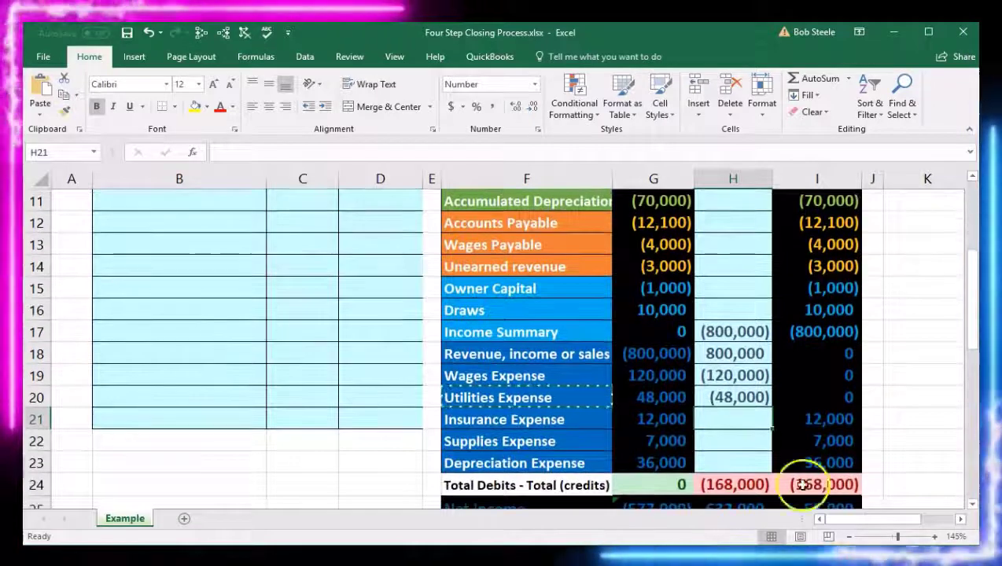
{"action": "left_click", "coordinate": [567, 420]}
{"action": "left_click", "coordinate": [633, 419]}
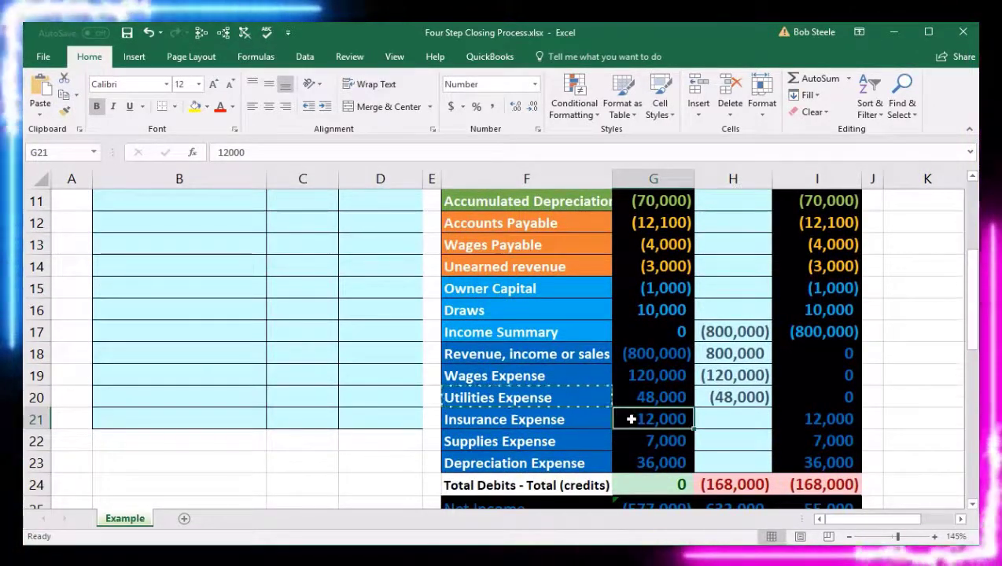
{"action": "left_click", "coordinate": [616, 409]}
{"action": "left_click", "coordinate": [577, 417]}
{"action": "right_click", "coordinate": [576, 417]}
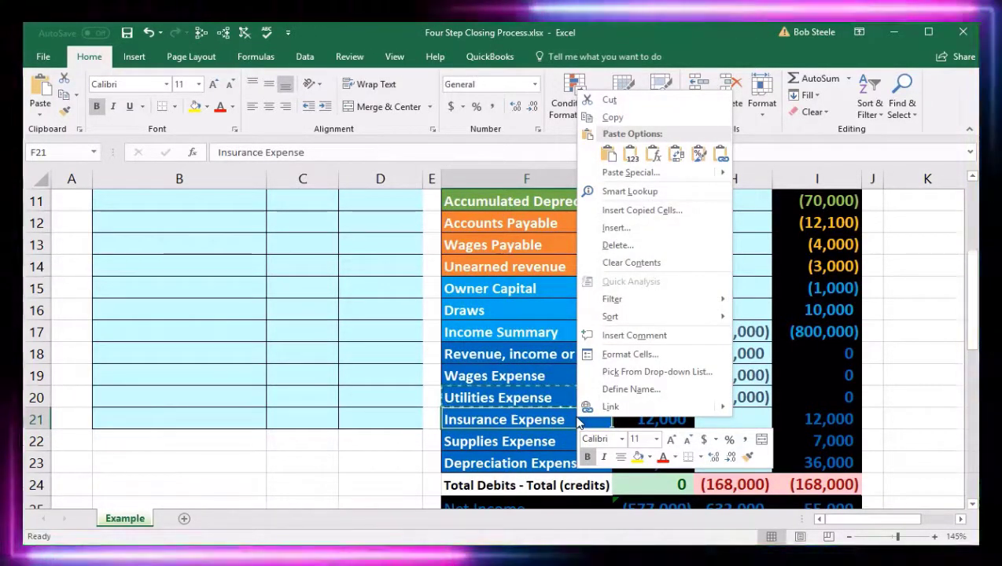
{"action": "left_click", "coordinate": [613, 117]}
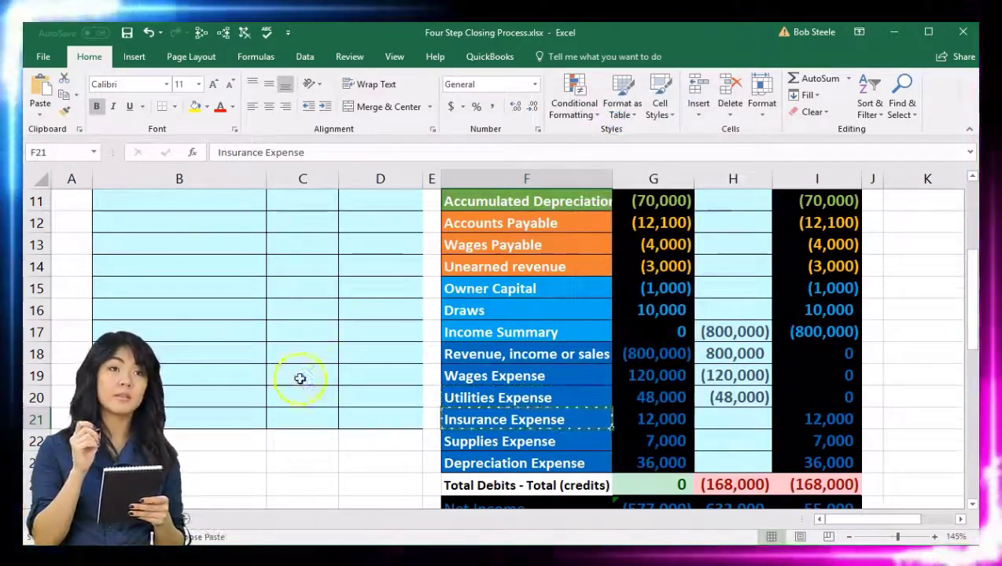
Paste "Insurance Expense" as values into Accounts cell B11, below Utilities Expense.
{"action": "scroll", "coordinate": [310, 361], "scroll_direction": "up", "scroll_amount": 1}
{"action": "left_click", "coordinate": [188, 271]}
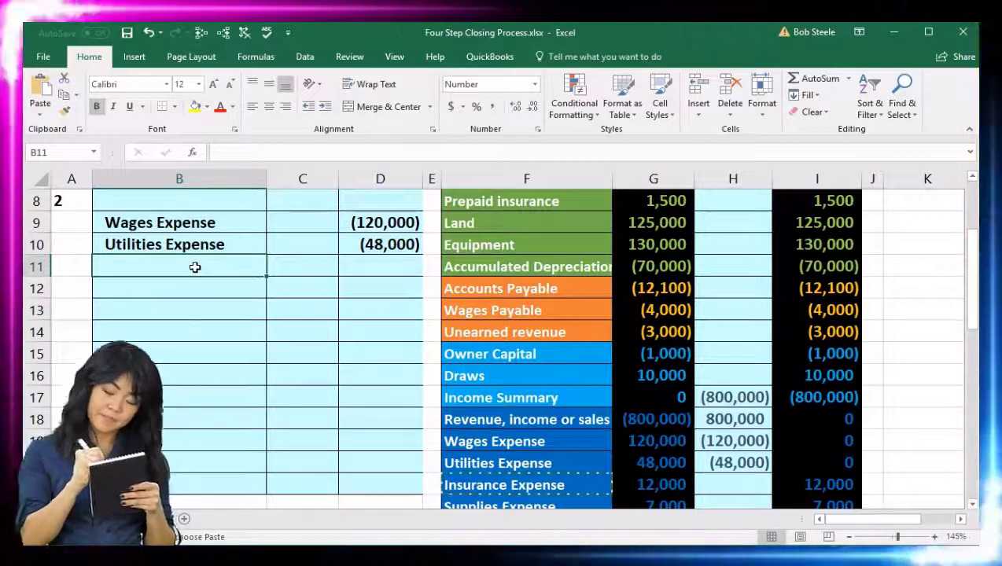
{"action": "right_click", "coordinate": [195, 267]}
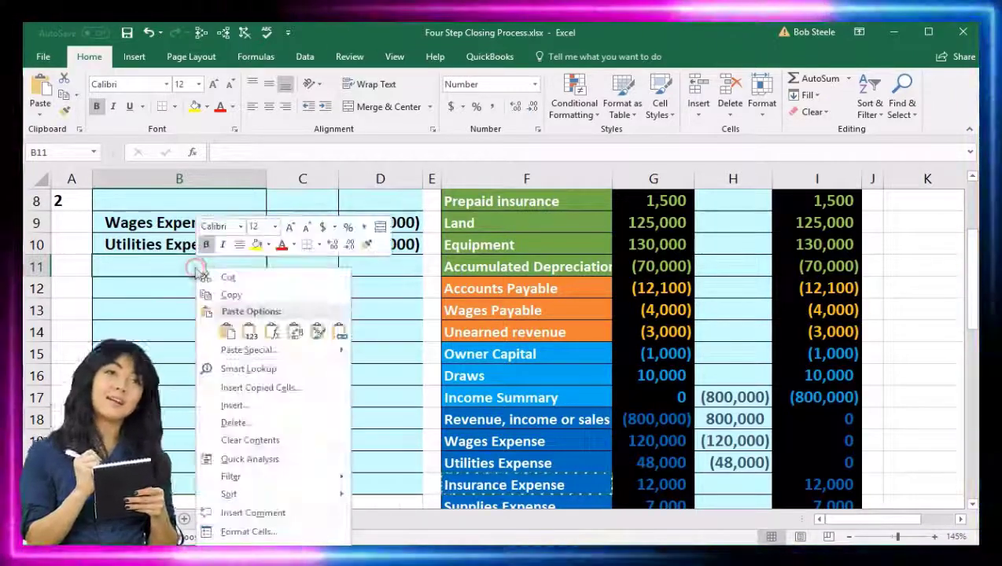
{"action": "left_click", "coordinate": [239, 328]}
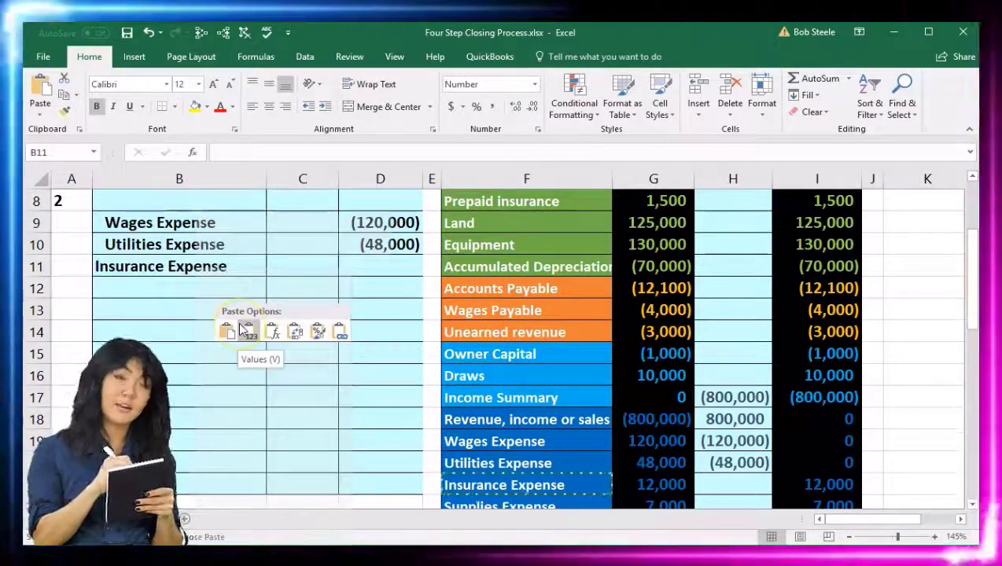
{"action": "left_click", "coordinate": [229, 320]}
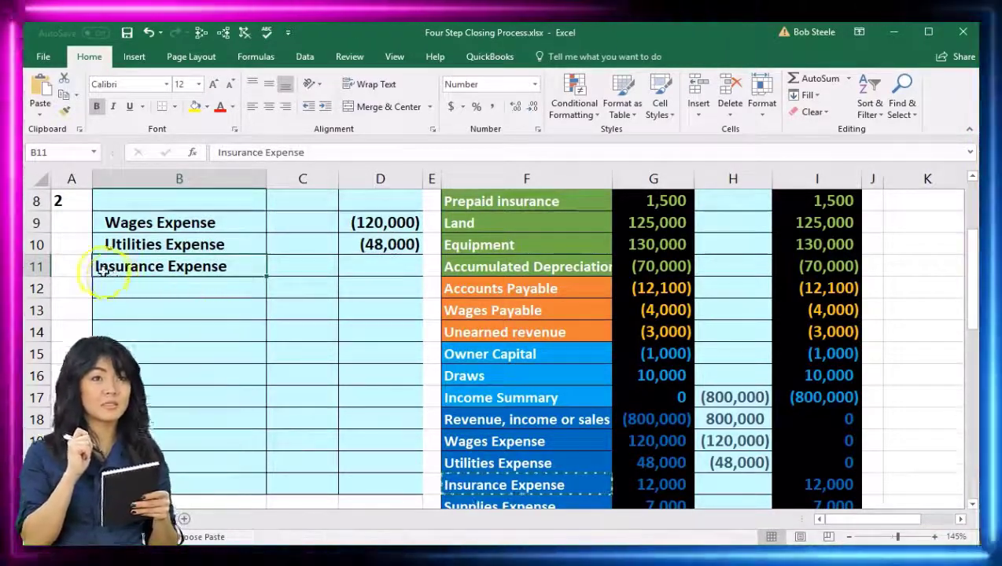
Indent the Insurance Expense account name in cell B11 one level to match the credit accounts above.
{"action": "double_click", "coordinate": [95, 266]}
{"action": "key", "text": "Escape"}
{"action": "key", "text": "Return"}
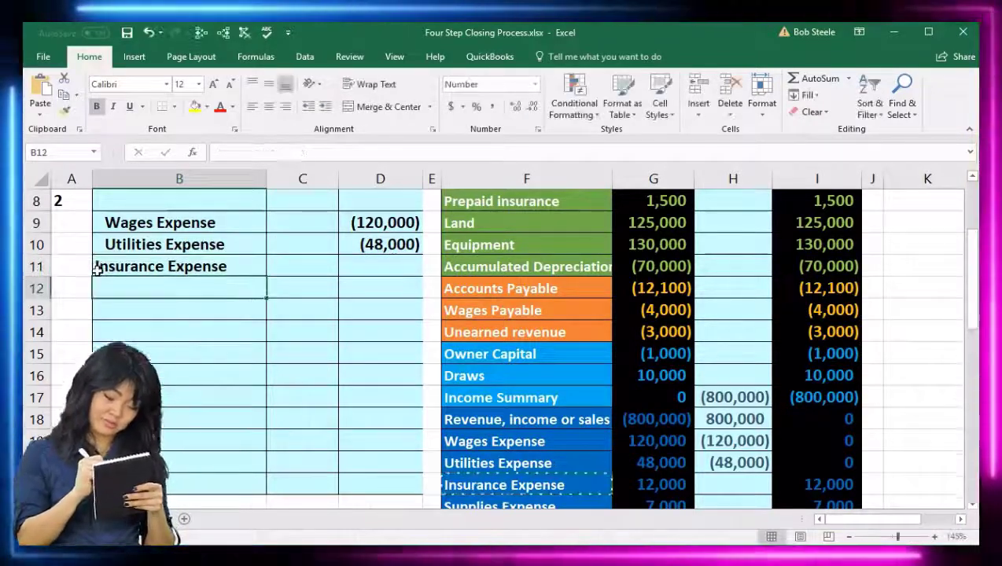
{"action": "left_click", "coordinate": [95, 269]}
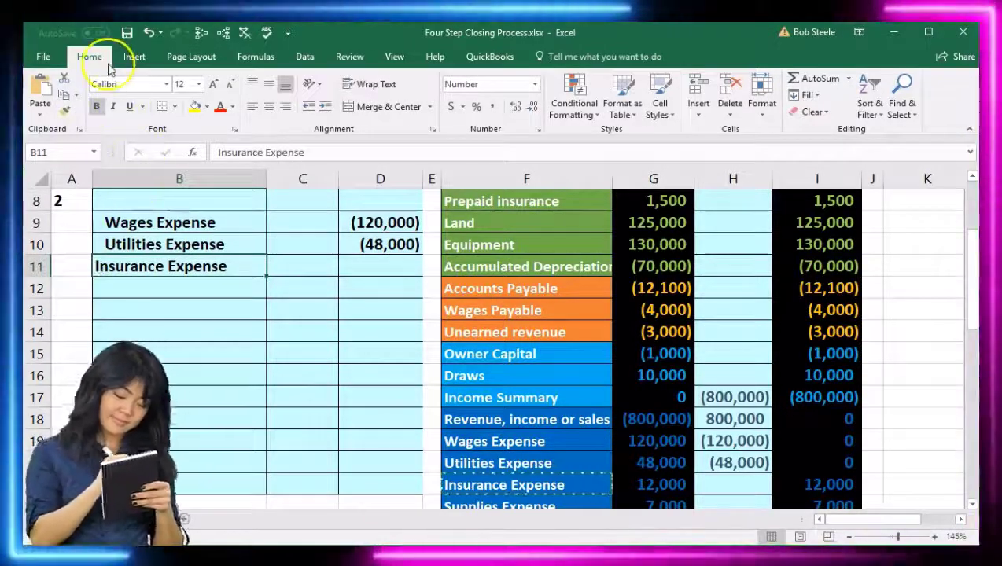
{"action": "left_click", "coordinate": [326, 109]}
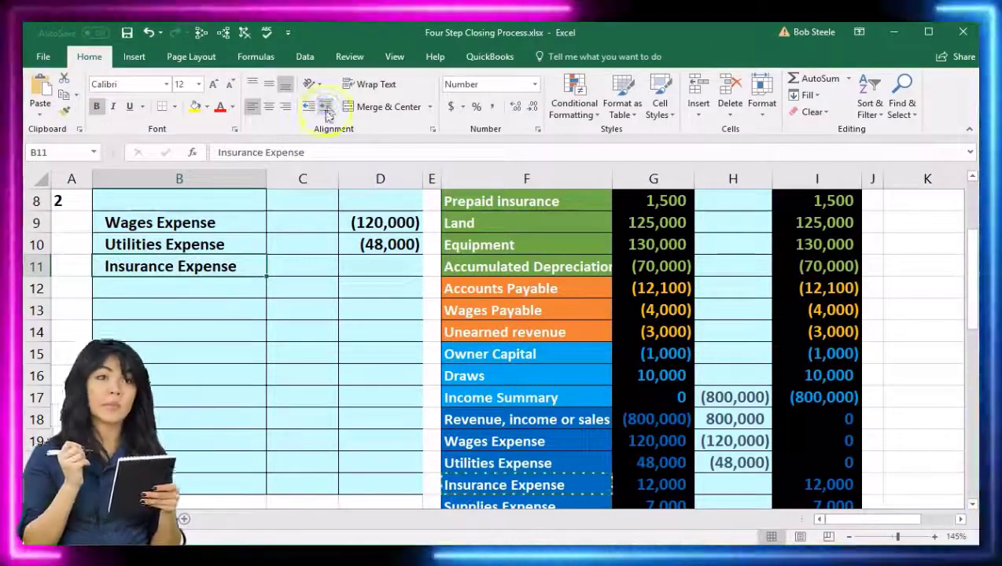
Enter -12000 as the Credit amount for Insurance Expense in cell D11.
{"action": "left_click", "coordinate": [389, 271]}
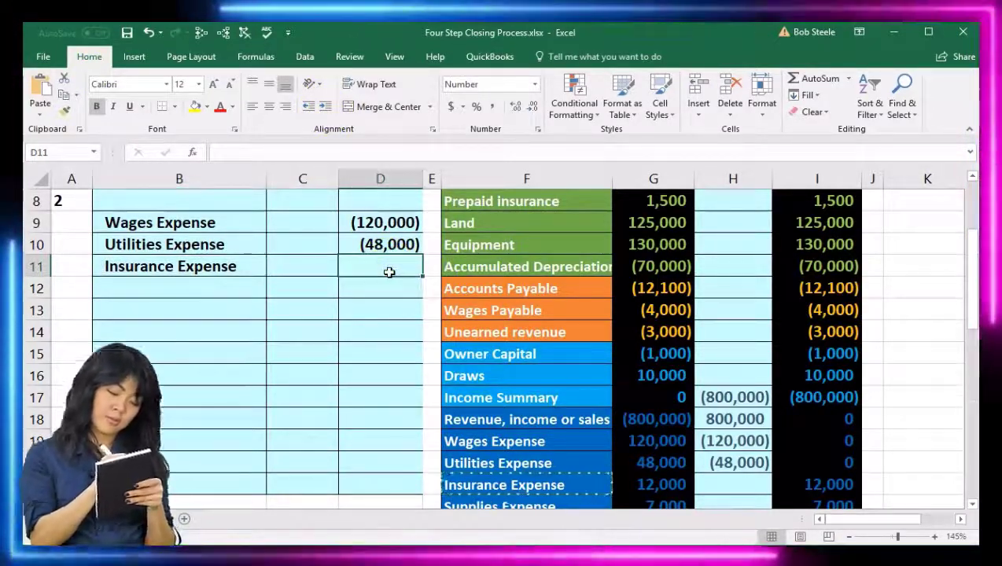
{"action": "left_click", "coordinate": [604, 496]}
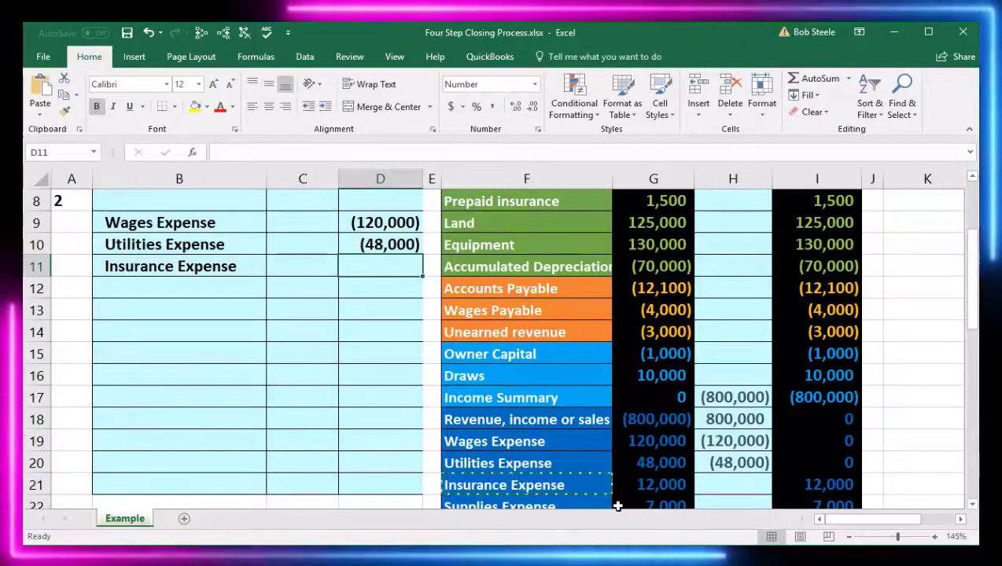
{"action": "type", "text": "-12000"}
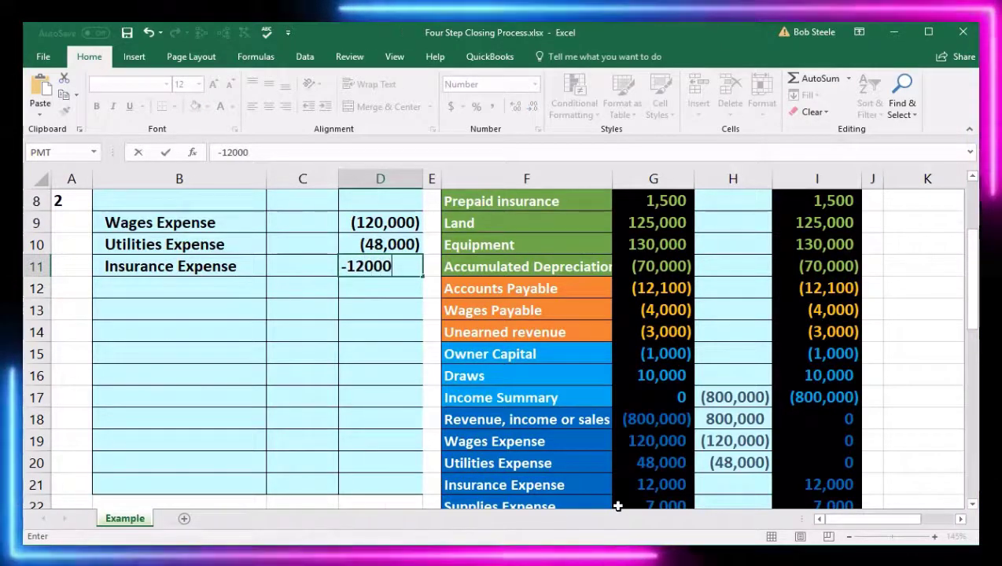
{"action": "key", "text": "Return"}
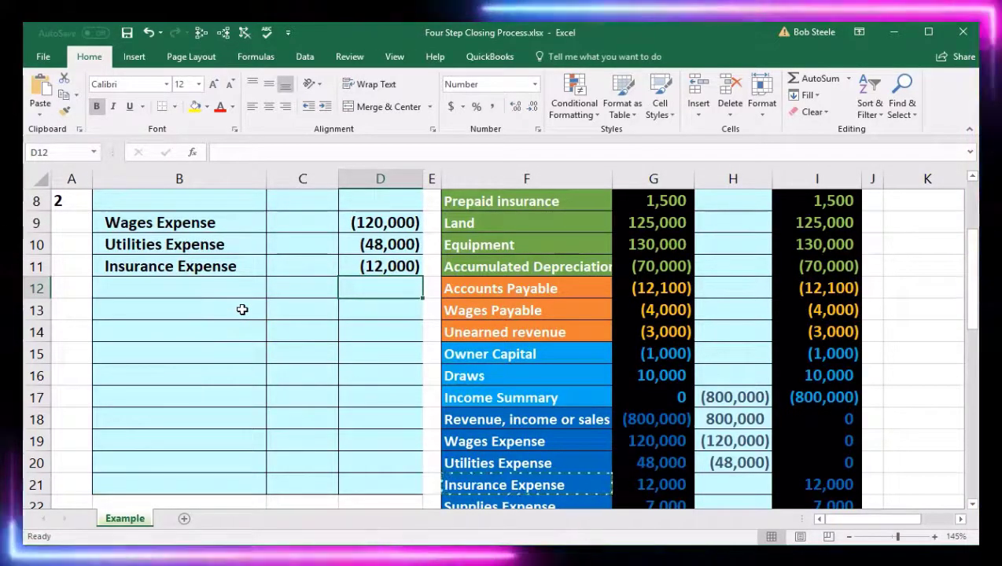
Post the Insurance Expense closing amount to the trial balance by linking adjustment cell H21 to D11.
{"action": "left_click", "coordinate": [728, 482]}
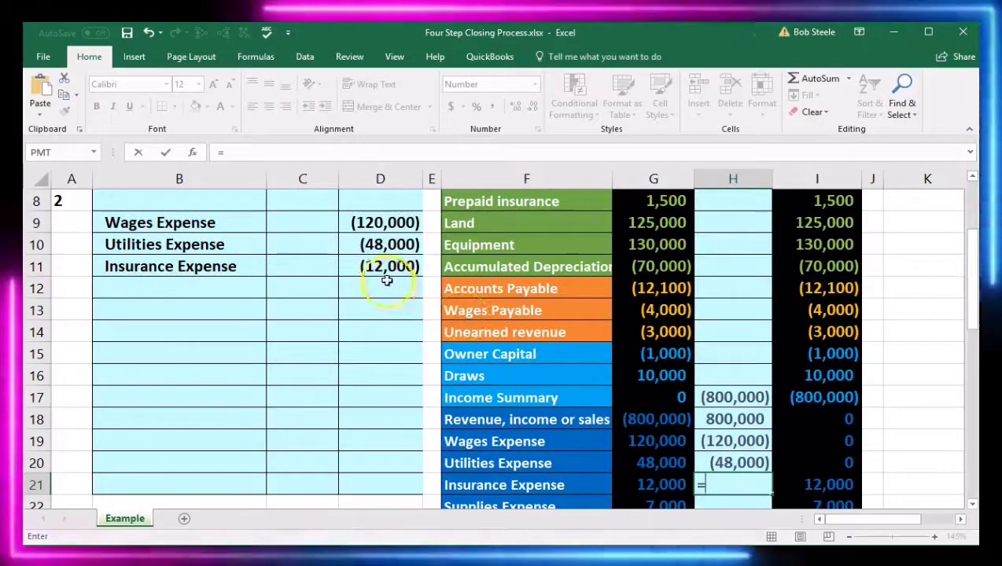
{"action": "left_click", "coordinate": [383, 268]}
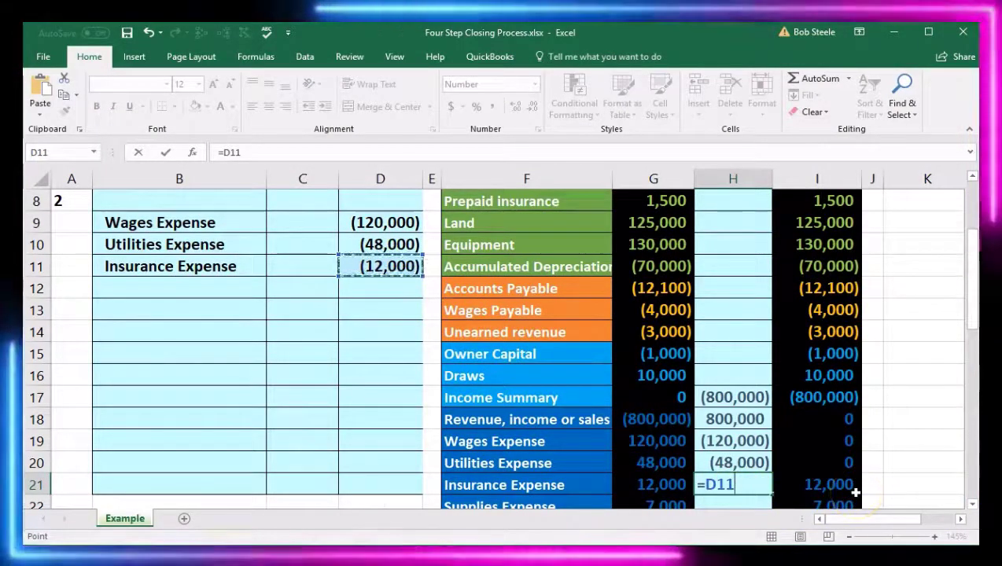
{"action": "key", "text": "Return"}
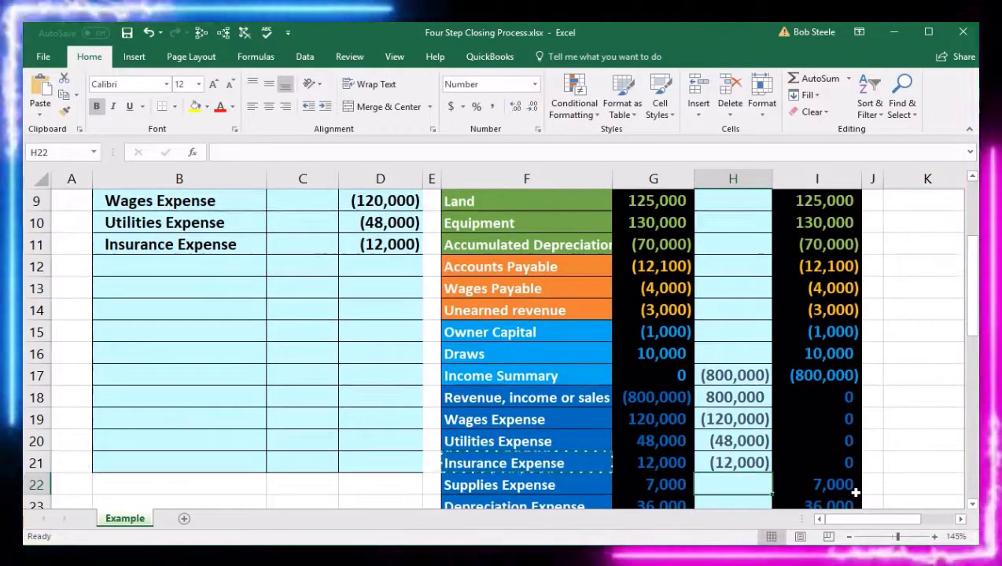
Copy "Supplies Expense" from F22 into Accounts cell B12 as values and indent it one level.
{"action": "left_click", "coordinate": [587, 487]}
{"action": "left_click", "coordinate": [645, 490]}
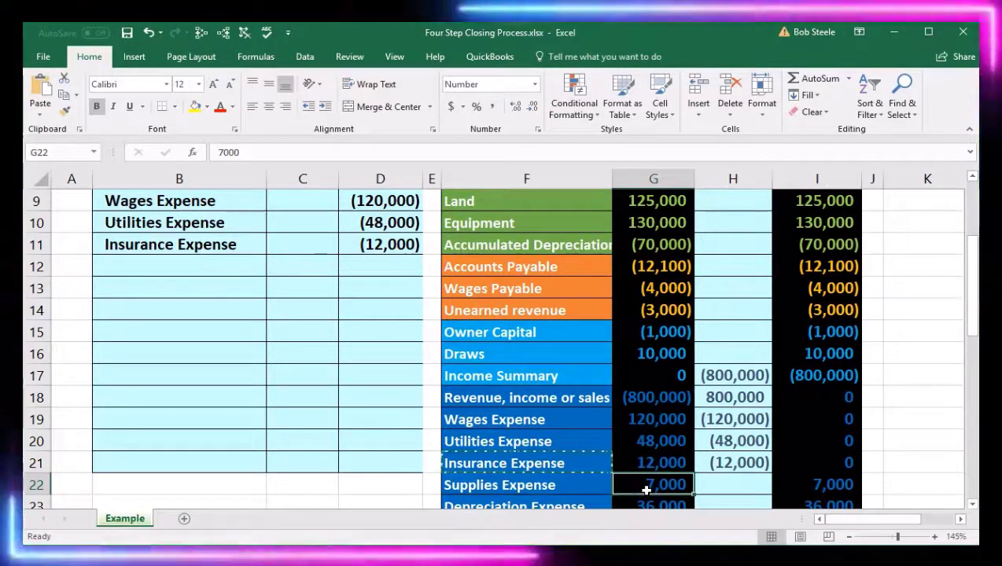
{"action": "left_click", "coordinate": [641, 486]}
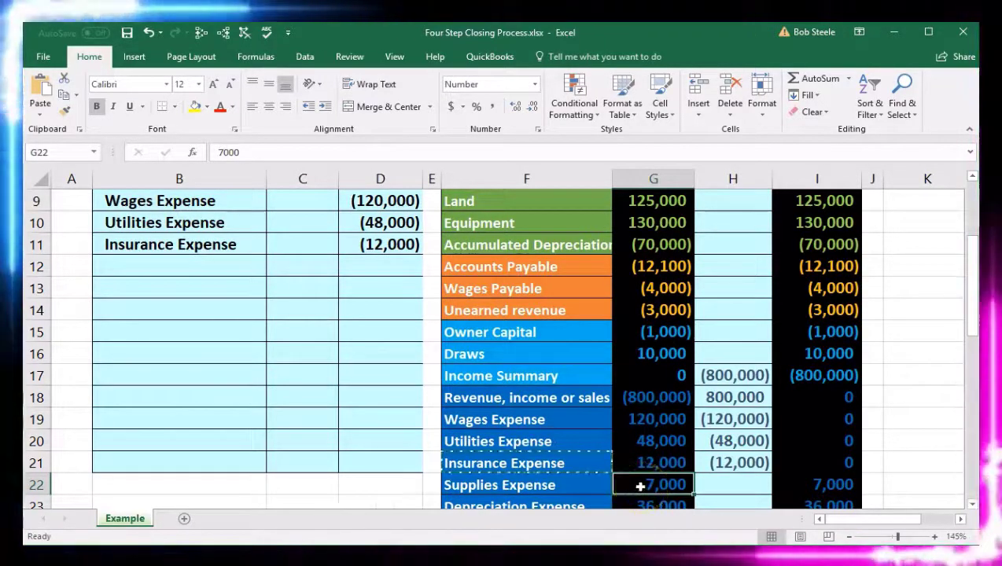
{"action": "left_click", "coordinate": [553, 487]}
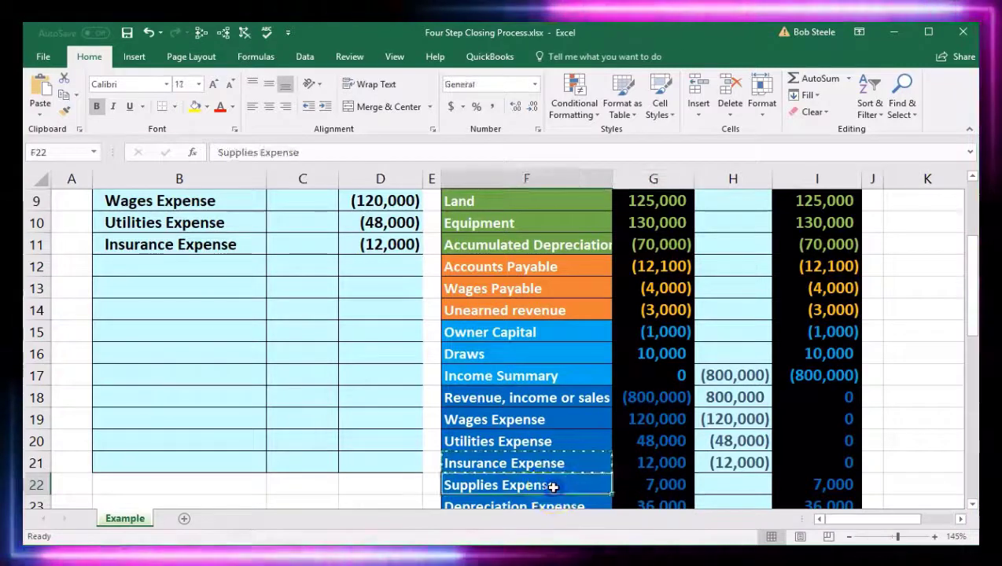
{"action": "right_click", "coordinate": [553, 487]}
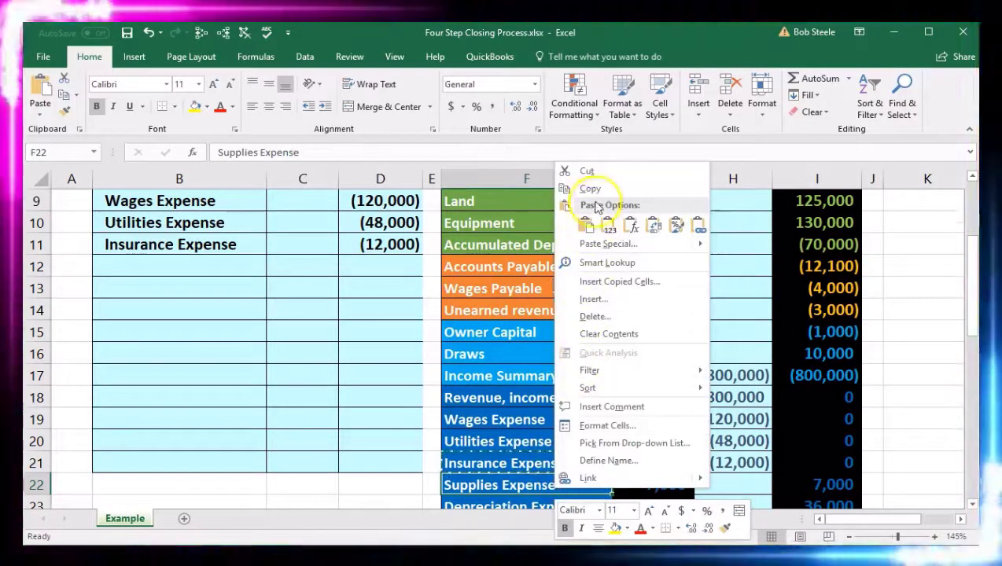
{"action": "left_click", "coordinate": [592, 191]}
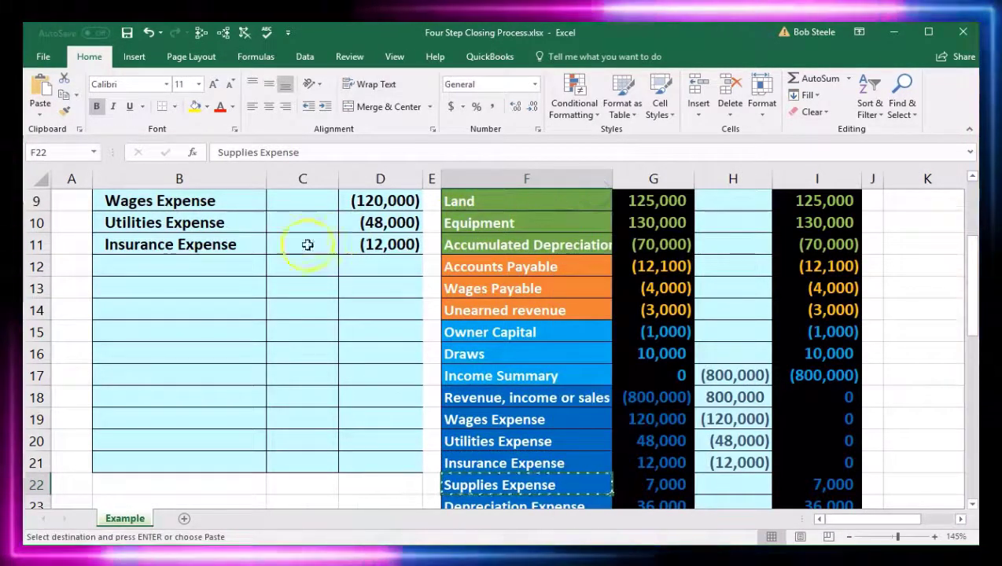
{"action": "left_click", "coordinate": [208, 270]}
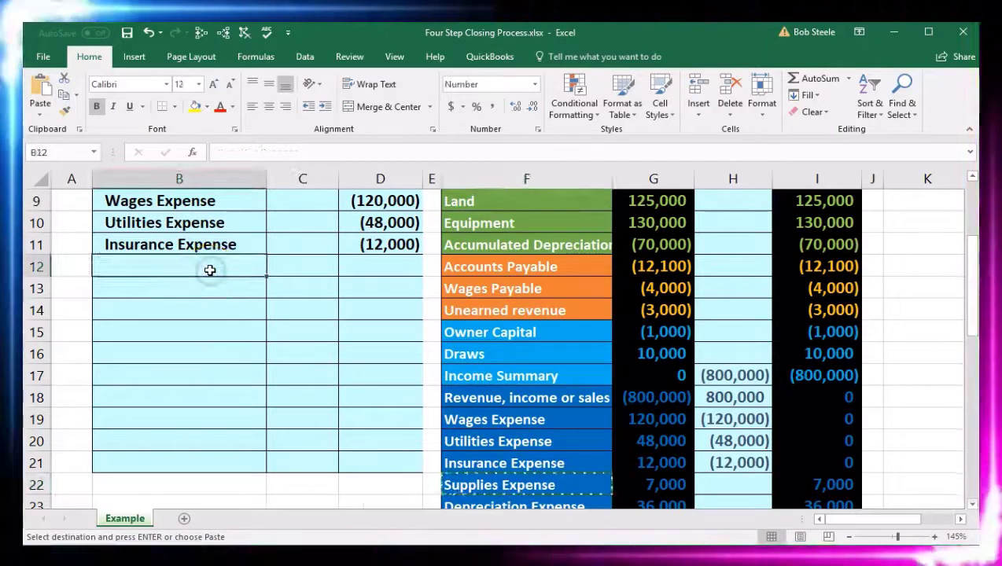
{"action": "right_click", "coordinate": [210, 270]}
{"action": "left_click", "coordinate": [265, 336]}
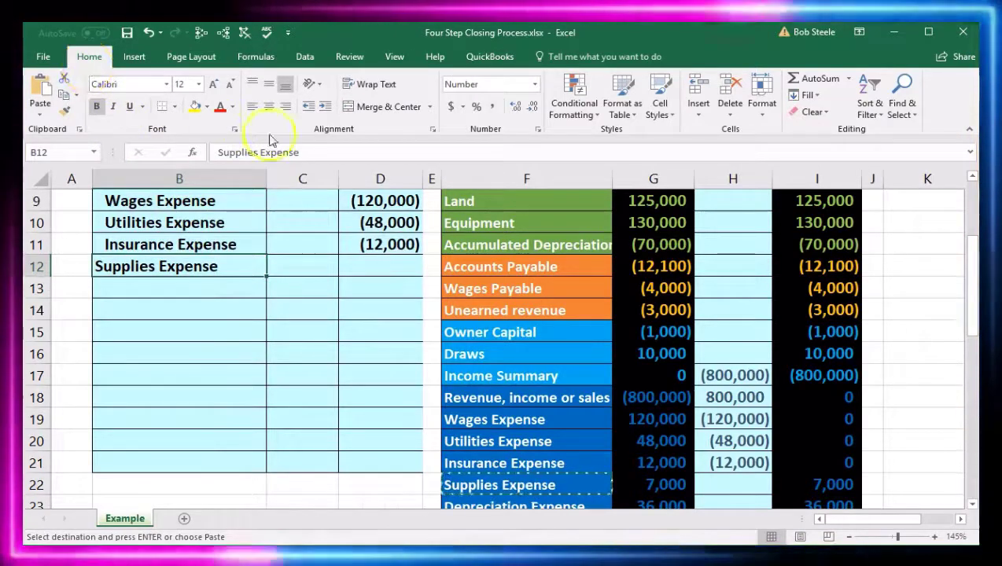
{"action": "left_click", "coordinate": [324, 107]}
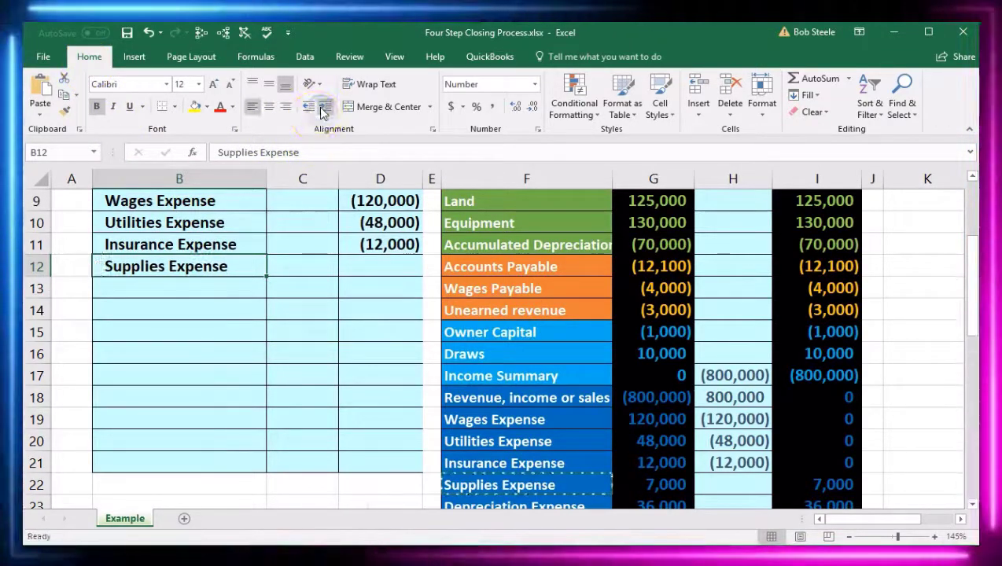
Enter -7000 as the Credit amount for Supplies Expense in cell D12.
{"action": "left_click", "coordinate": [371, 266]}
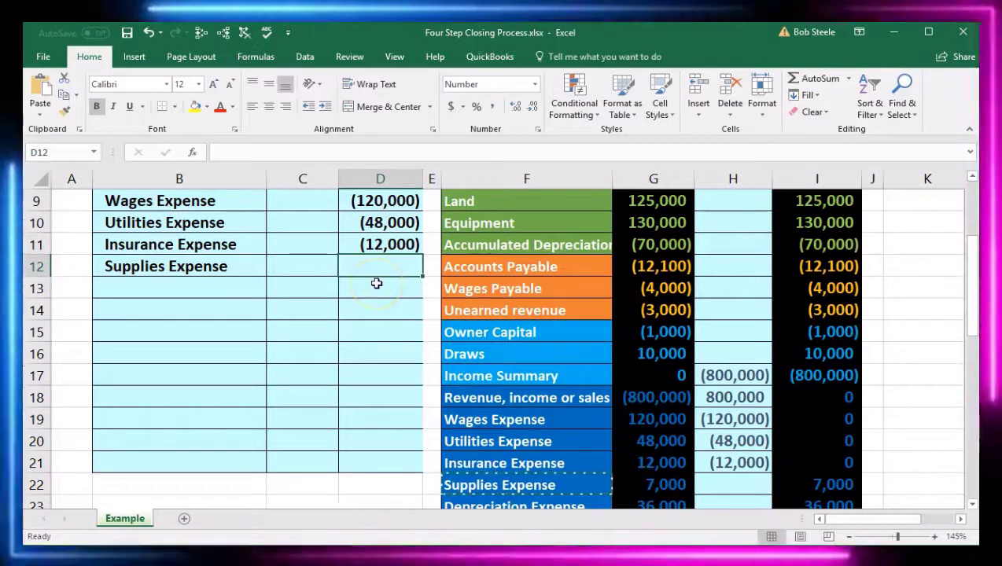
{"action": "type", "text": "-7000"}
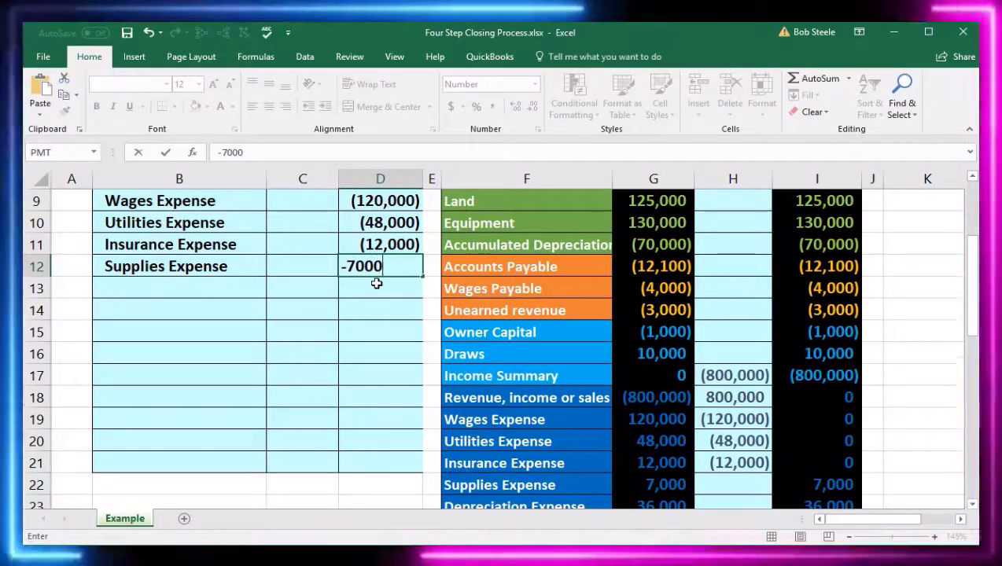
{"action": "key", "text": "Return"}
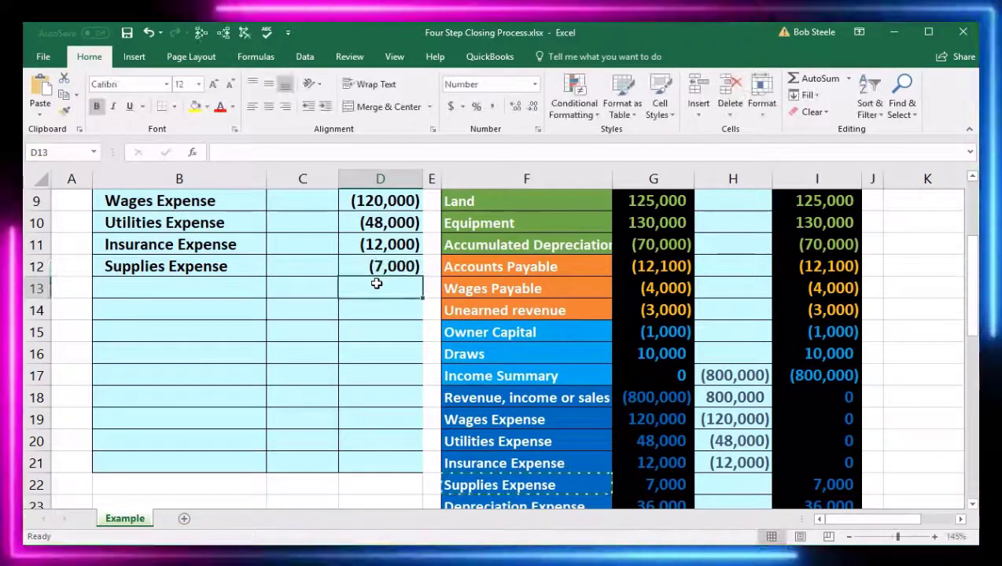
Post the Supplies Expense closing amount to the trial balance by linking adjustment cell H22 to D12.
{"action": "left_click", "coordinate": [717, 483]}
{"action": "scroll", "coordinate": [719, 485], "scroll_direction": "down", "scroll_amount": 1}
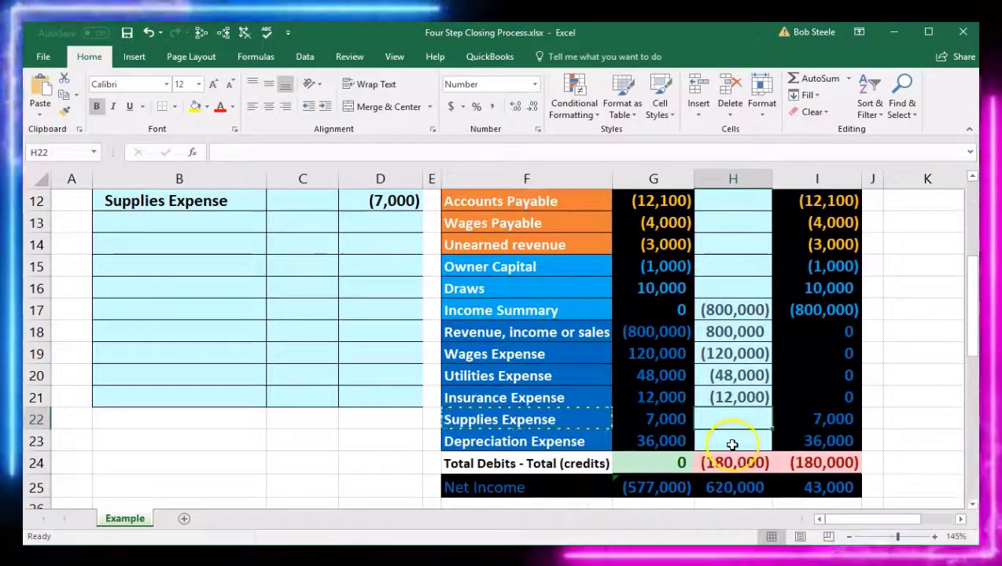
{"action": "type", "text": "="}
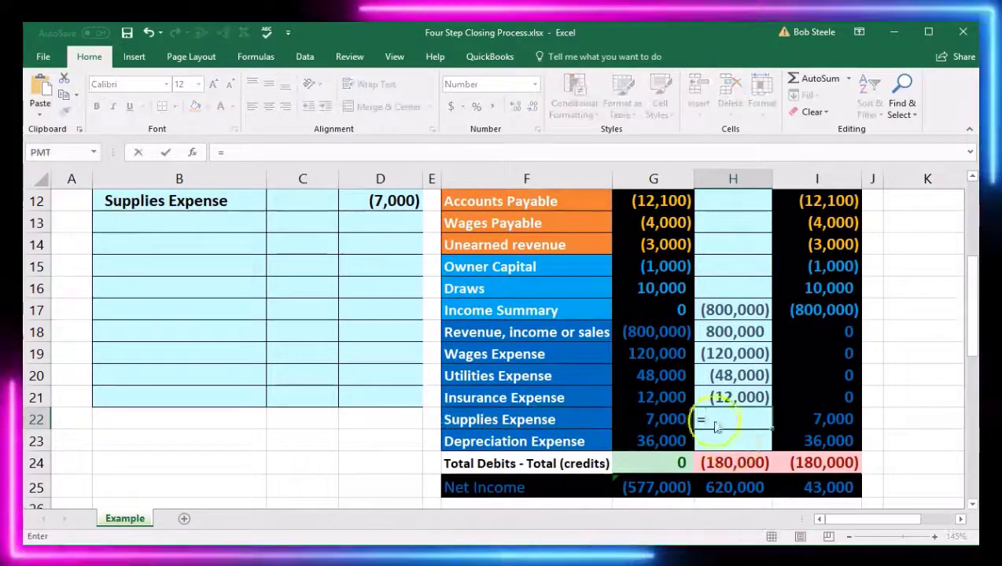
{"action": "left_click", "coordinate": [364, 203]}
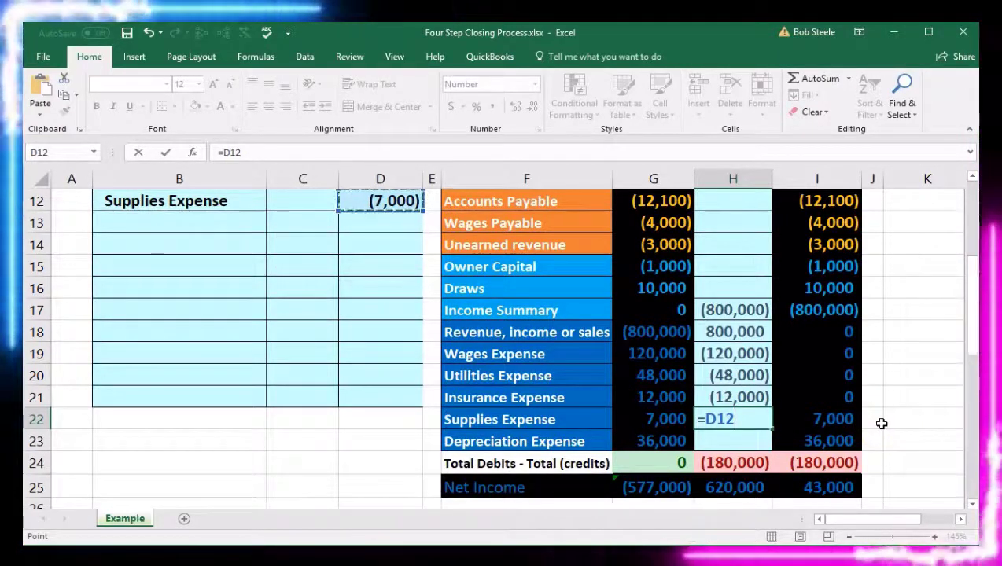
{"action": "key", "text": "Return"}
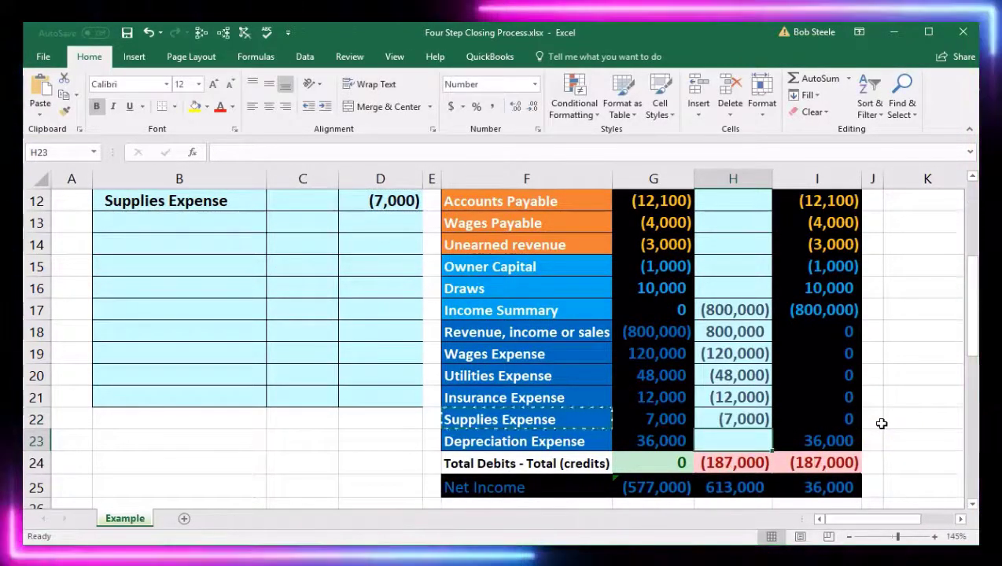
Copy "Depreciation Expense" from F23 into Accounts cell B13 as values and indent it one level.
{"action": "left_click_drag", "start_coordinate": [581, 442], "coordinate": [637, 441]}
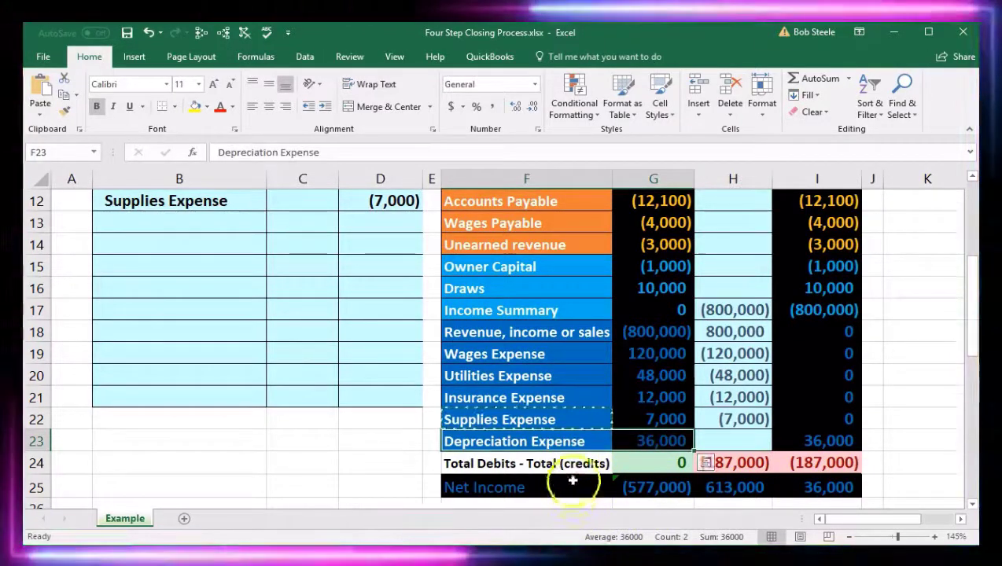
{"action": "left_click", "coordinate": [627, 443]}
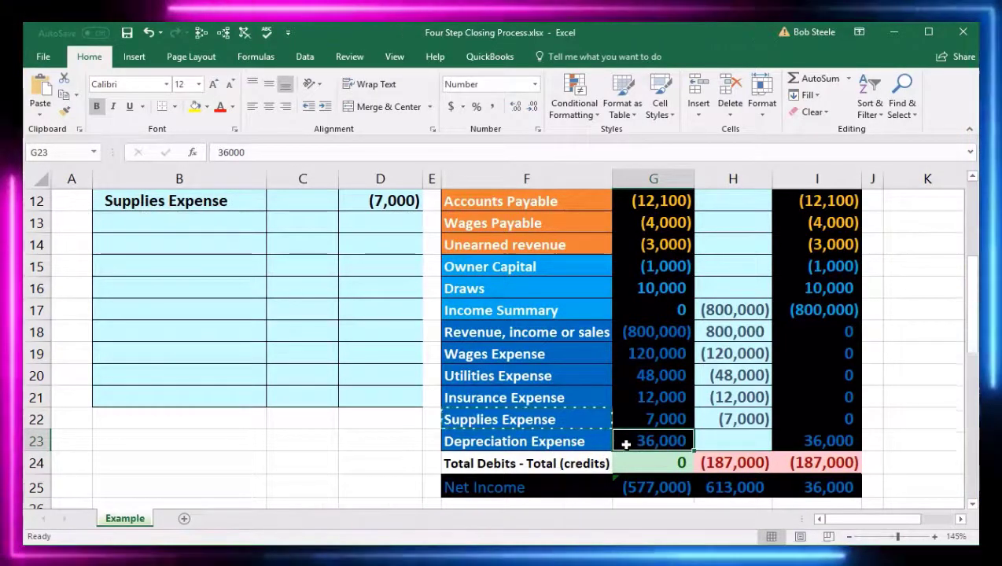
{"action": "left_click", "coordinate": [579, 442]}
{"action": "right_click", "coordinate": [580, 442]}
{"action": "left_click", "coordinate": [611, 141]}
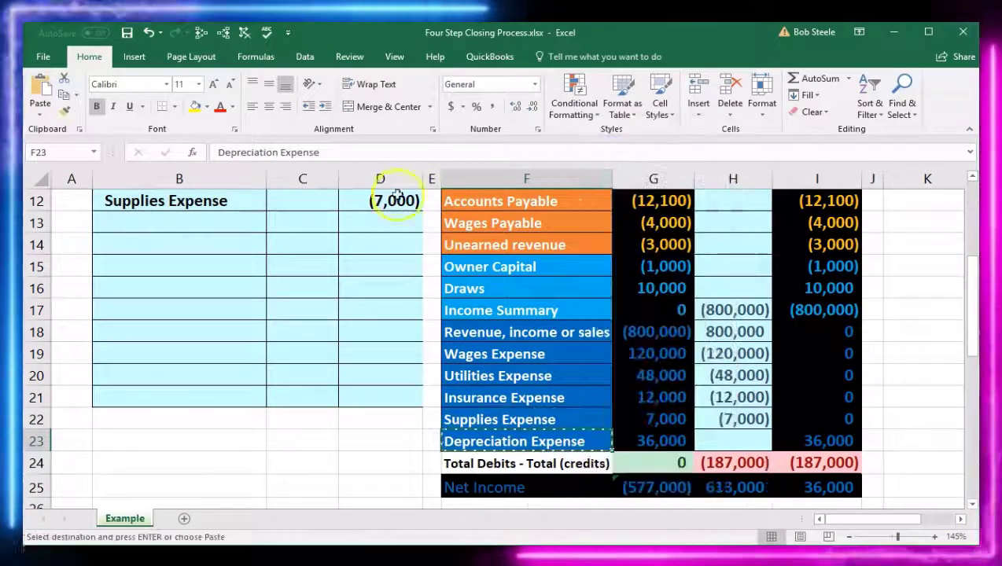
{"action": "left_click", "coordinate": [196, 222]}
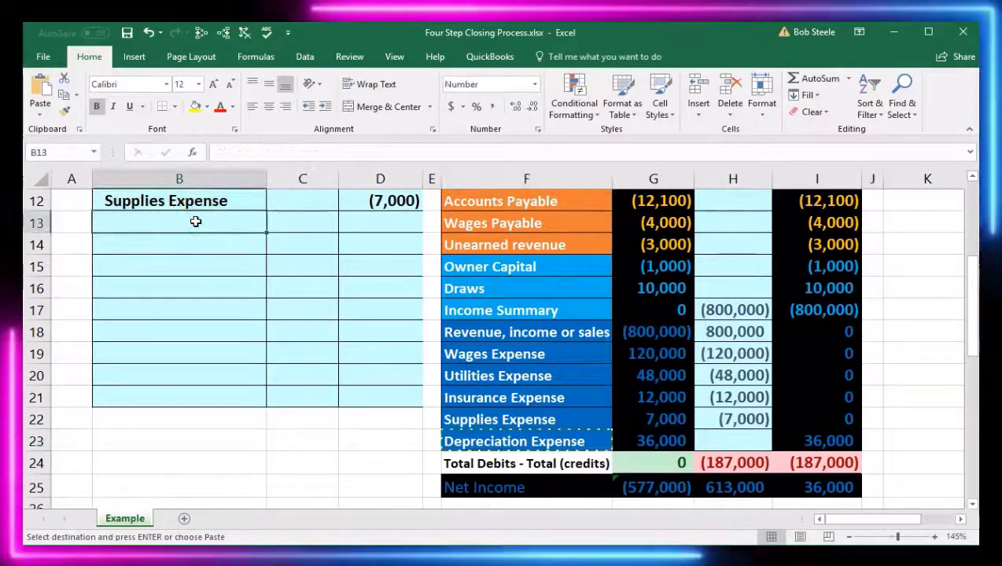
{"action": "right_click", "coordinate": [196, 222]}
{"action": "left_click", "coordinate": [250, 287]}
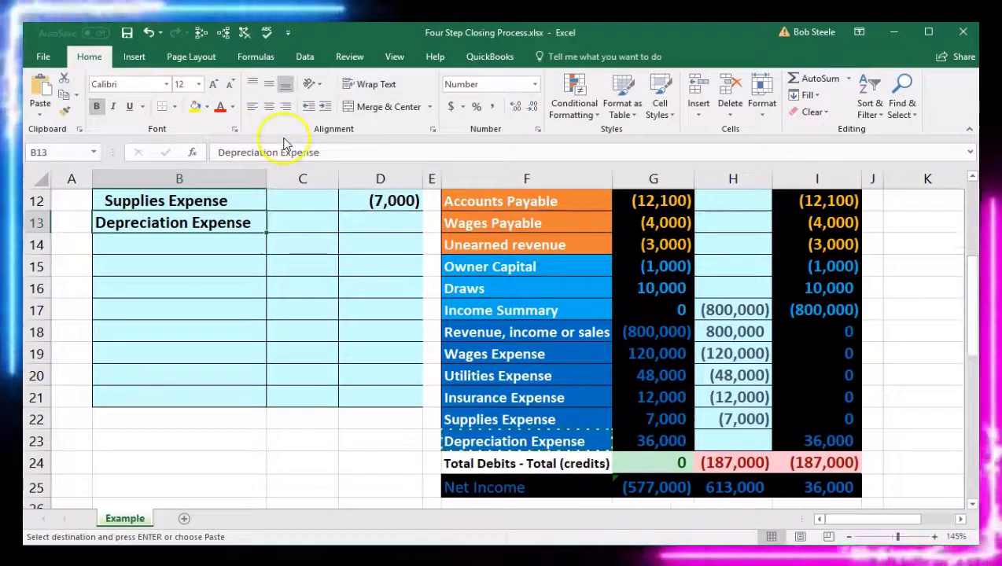
{"action": "left_click", "coordinate": [324, 109]}
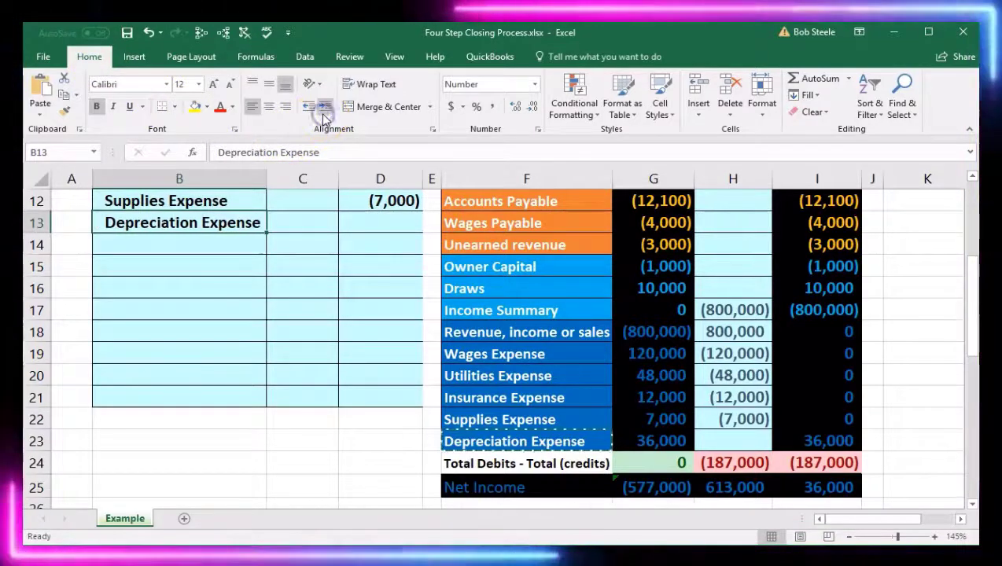
Enter -36000 as the Credit amount for Depreciation Expense in cell D13.
{"action": "left_click", "coordinate": [366, 228]}
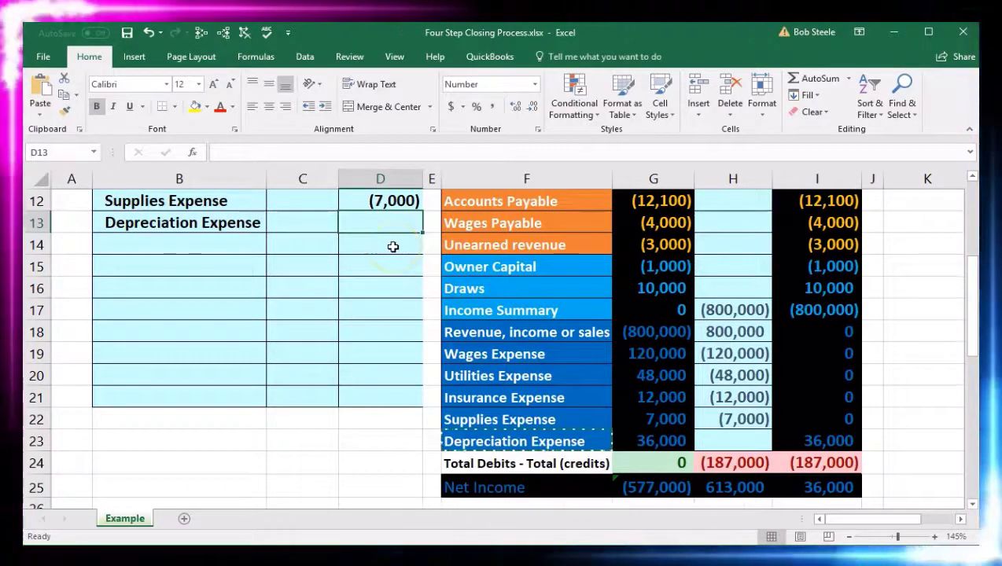
{"action": "type", "text": "-36"}
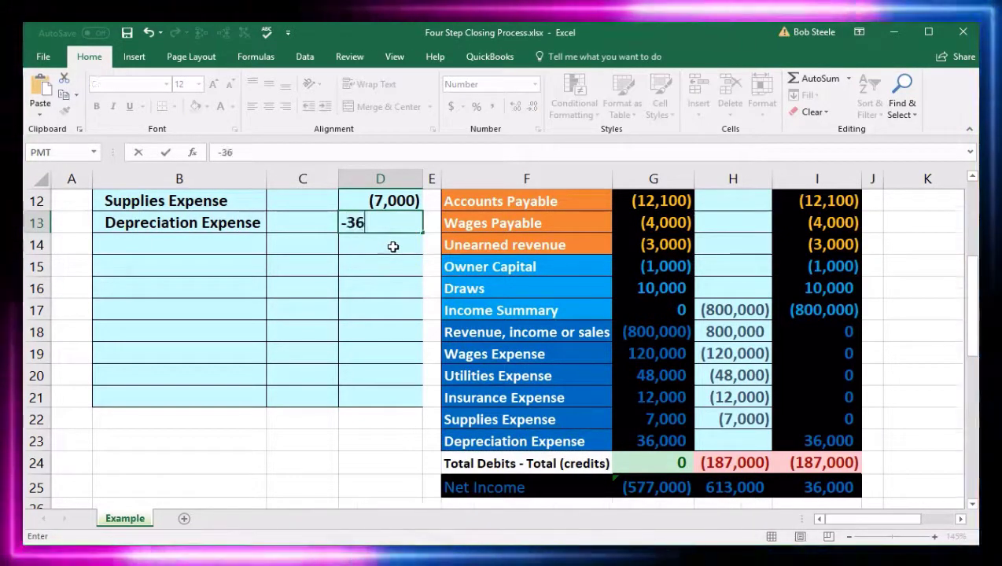
{"action": "type", "text": "000"}
{"action": "key", "text": "Return"}
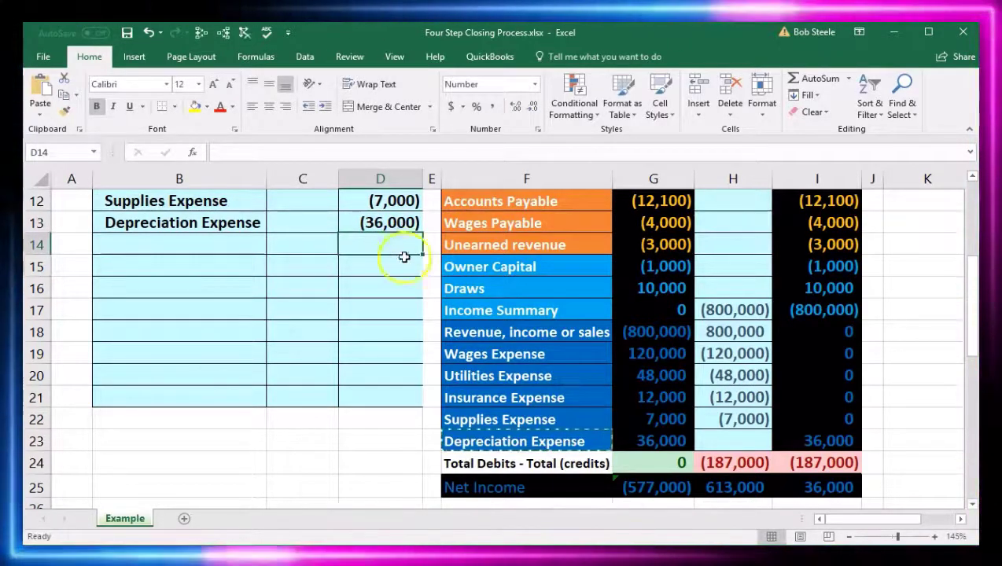
Post the Depreciation Expense closing amount to the trial balance by linking adjustment cell H23 to D13.
{"action": "left_click", "coordinate": [733, 442]}
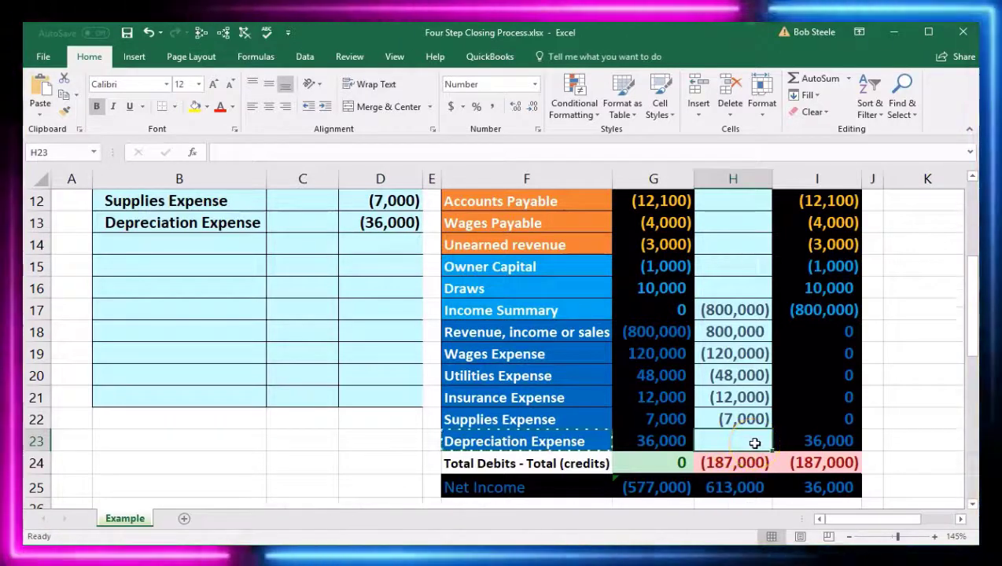
{"action": "type", "text": "="}
{"action": "left_click", "coordinate": [418, 222]}
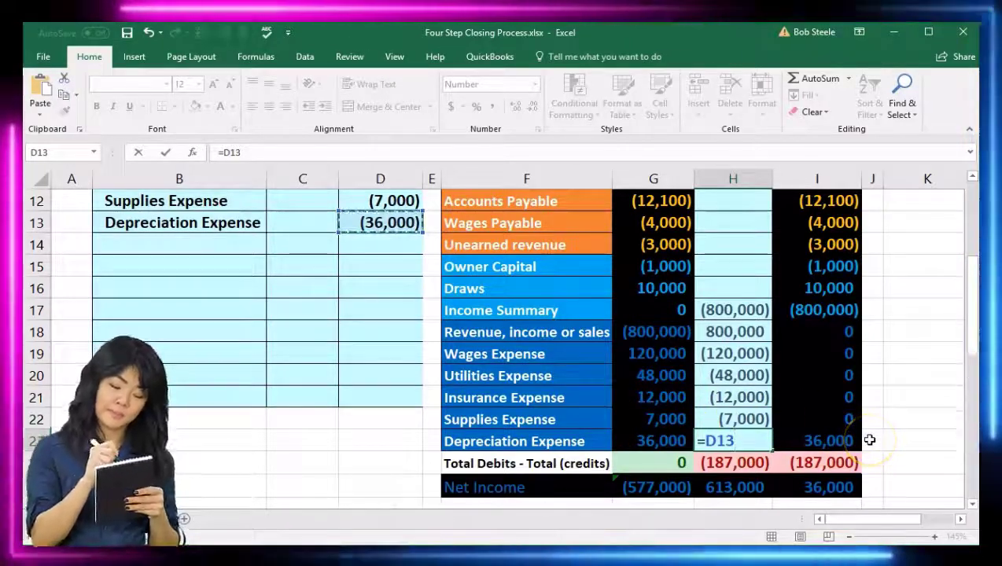
{"action": "key", "text": "Return"}
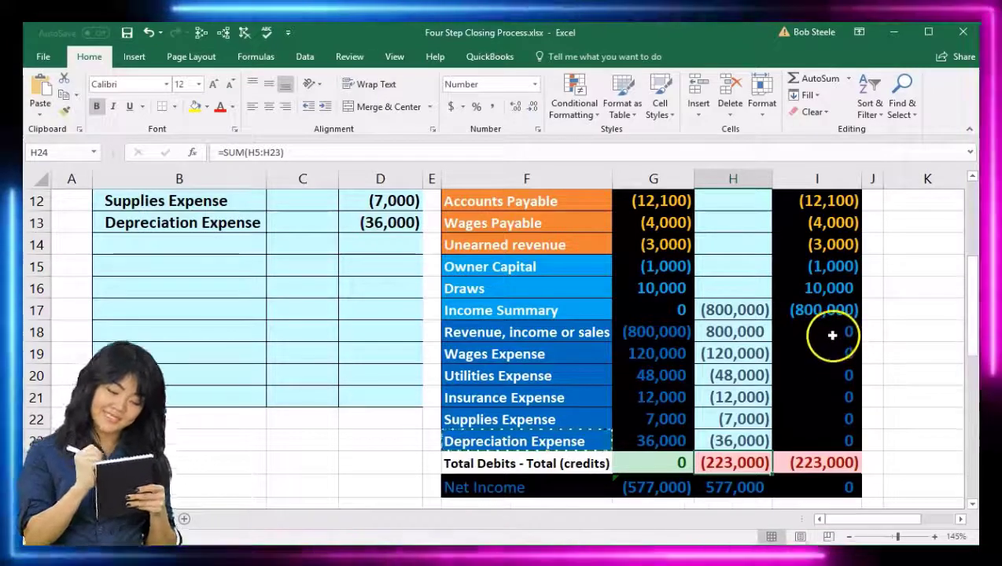
Examine the ending balances in column I for revenue, the expenses, the debit-credit total and Income Summary.
{"action": "left_click_drag", "start_coordinate": [832, 335], "coordinate": [835, 431]}
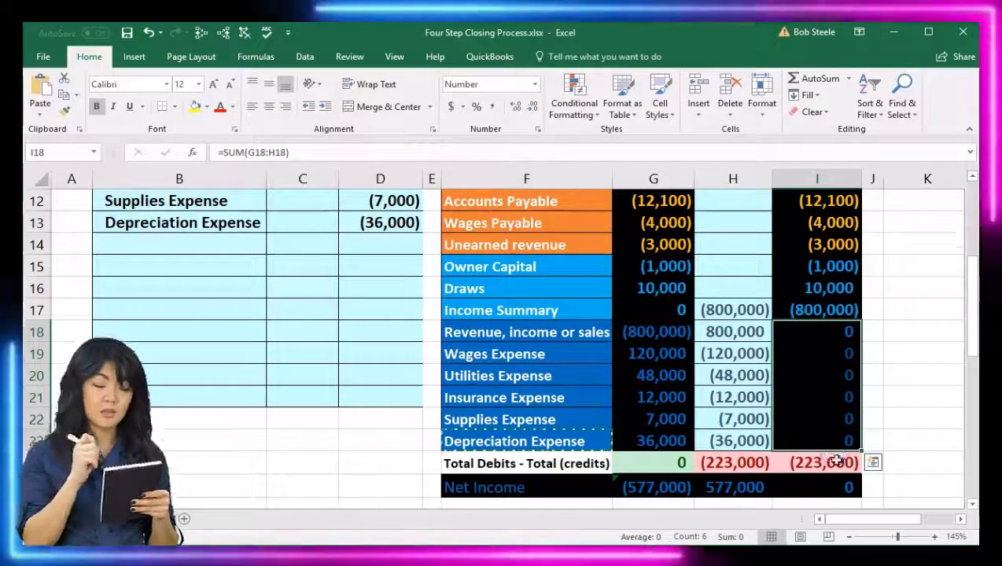
{"action": "left_click", "coordinate": [835, 462]}
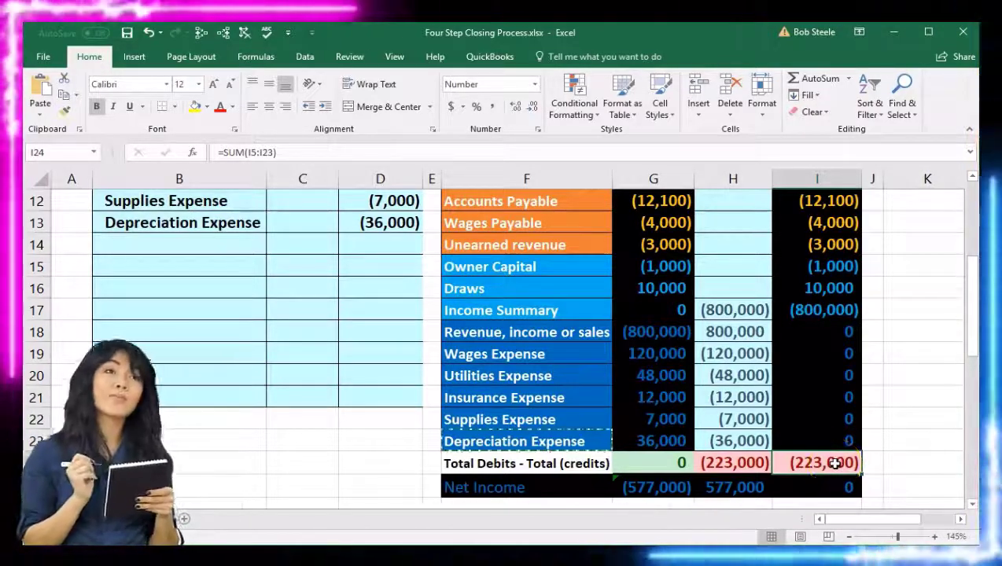
{"action": "left_click", "coordinate": [578, 267]}
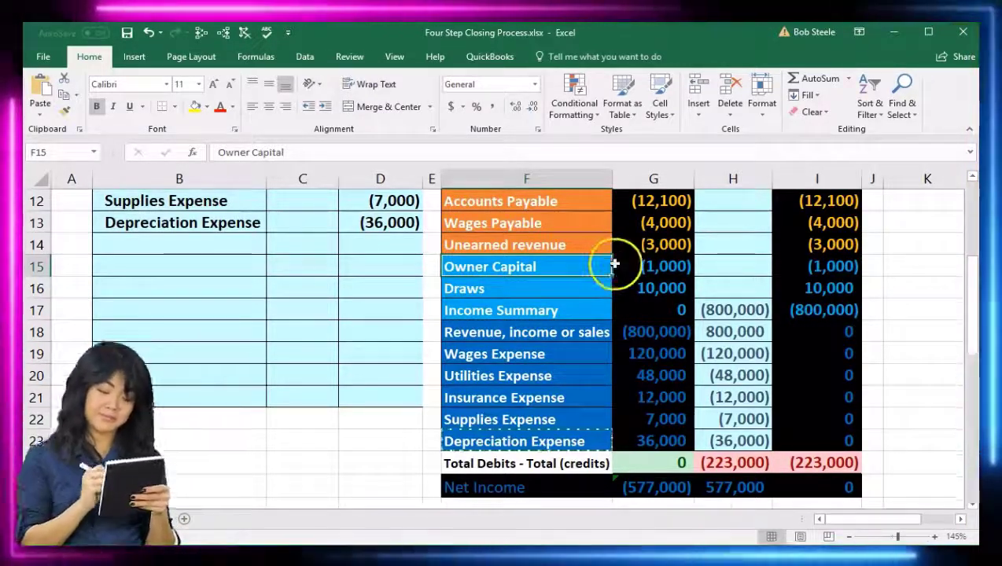
{"action": "left_click", "coordinate": [601, 310]}
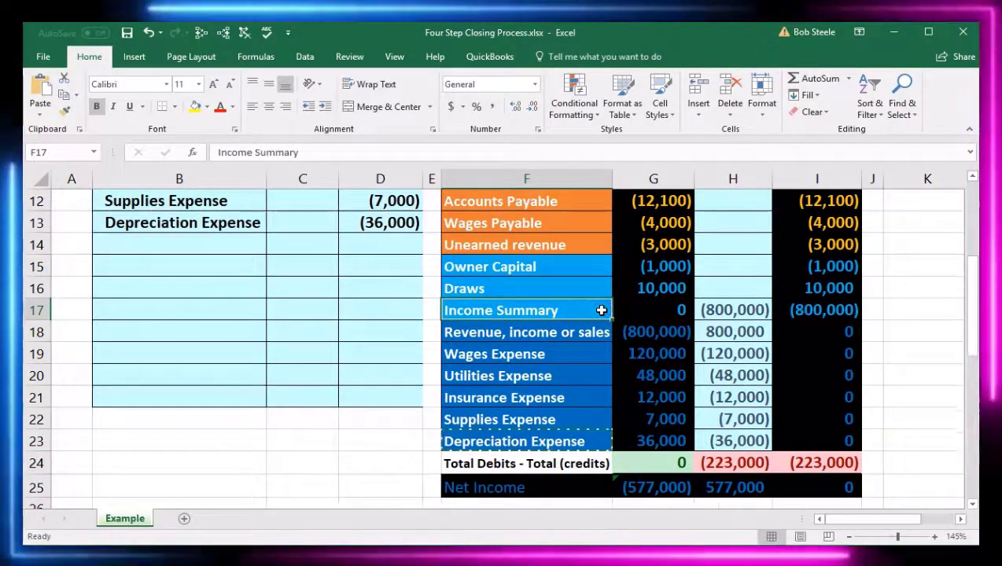
{"action": "left_click", "coordinate": [782, 311]}
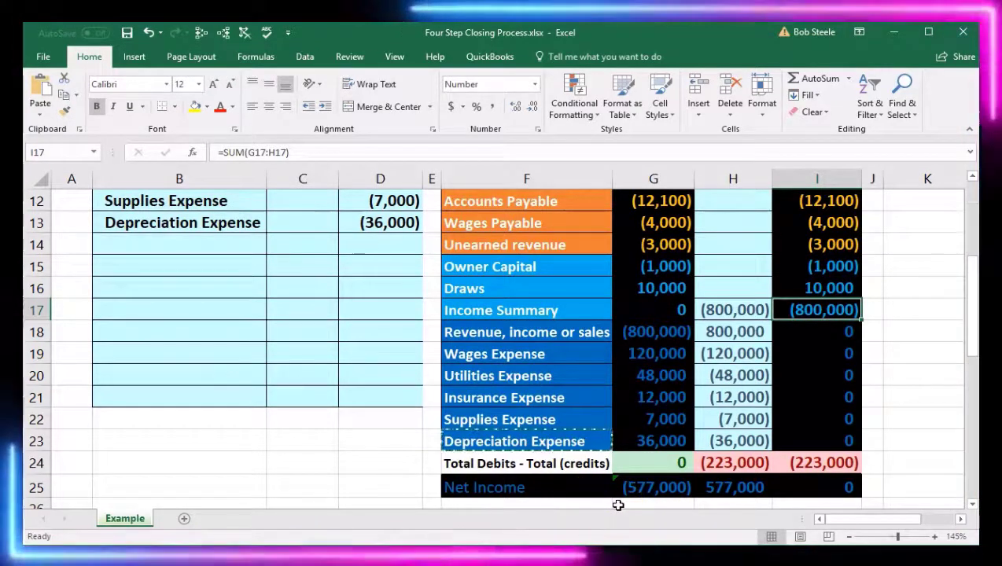
Compare the sum of the expense credits in D9:D13 with the trial balance's debit-credit total in row 24.
{"action": "left_click", "coordinate": [172, 334]}
{"action": "scroll", "coordinate": [173, 351], "scroll_direction": "up", "scroll_amount": 1}
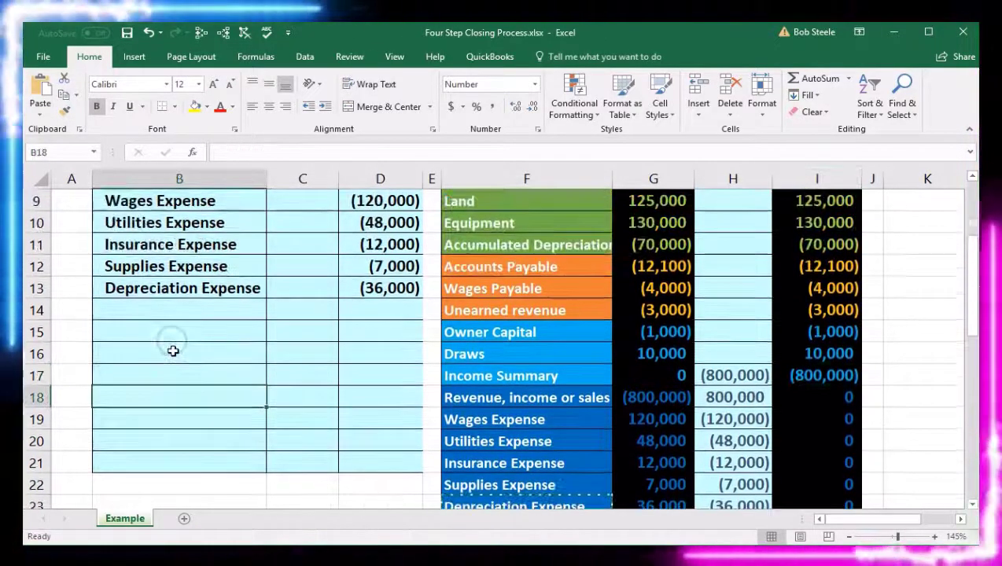
{"action": "scroll", "coordinate": [173, 351], "scroll_direction": "up", "scroll_amount": 1}
{"action": "left_click", "coordinate": [299, 245]}
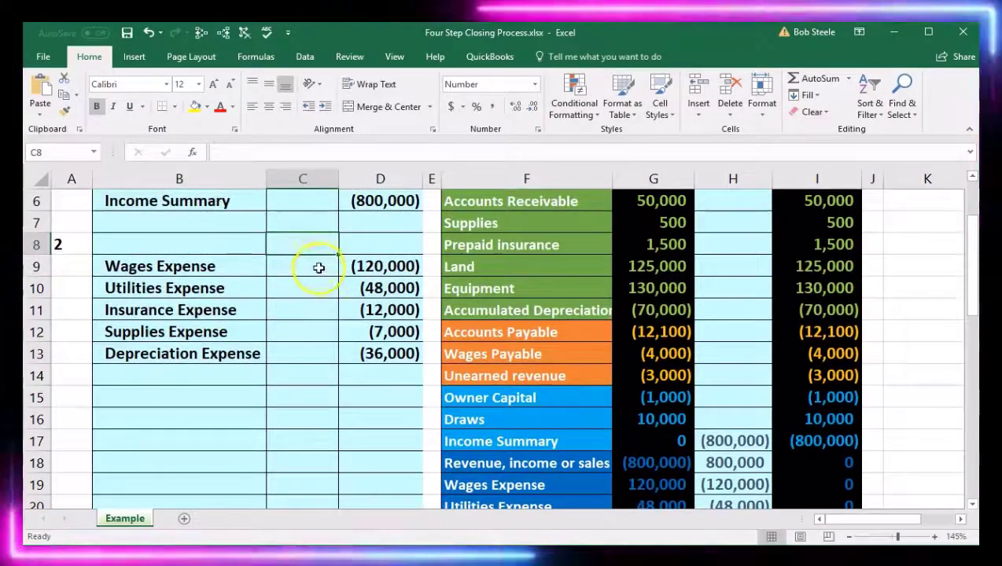
{"action": "left_click_drag", "start_coordinate": [375, 265], "coordinate": [378, 351]}
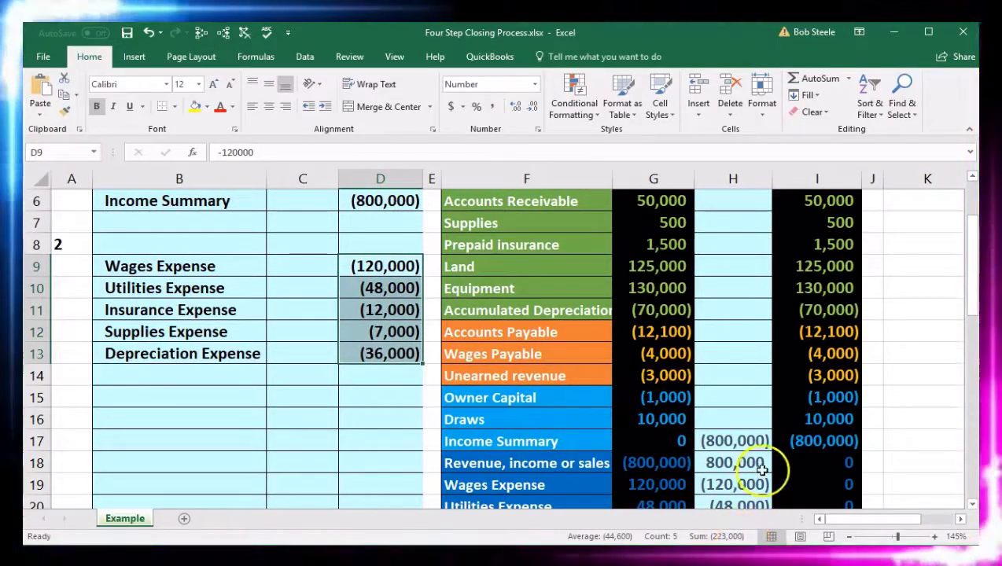
{"action": "scroll", "coordinate": [766, 476], "scroll_direction": "down", "scroll_amount": 2}
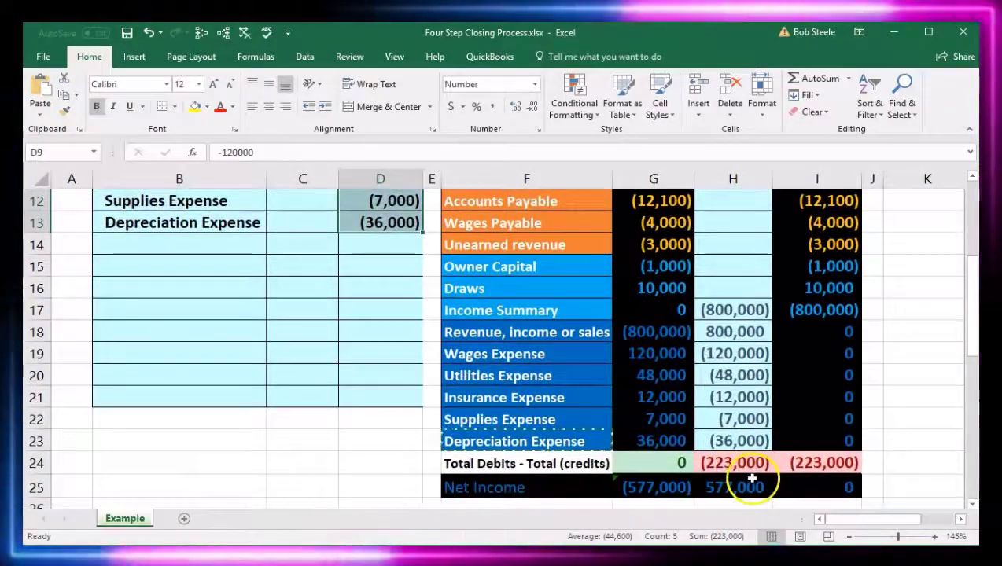
{"action": "scroll", "coordinate": [401, 407], "scroll_direction": "up", "scroll_amount": 2}
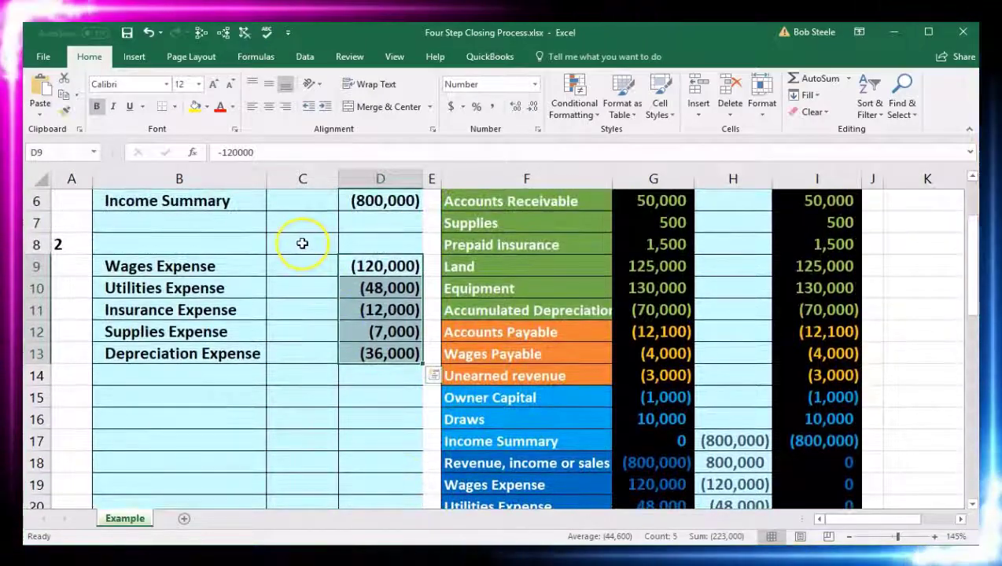
Calculate the debit for the second closing entry in cell C8 with the formula -SUM(C9:D13).
{"action": "left_click", "coordinate": [302, 244]}
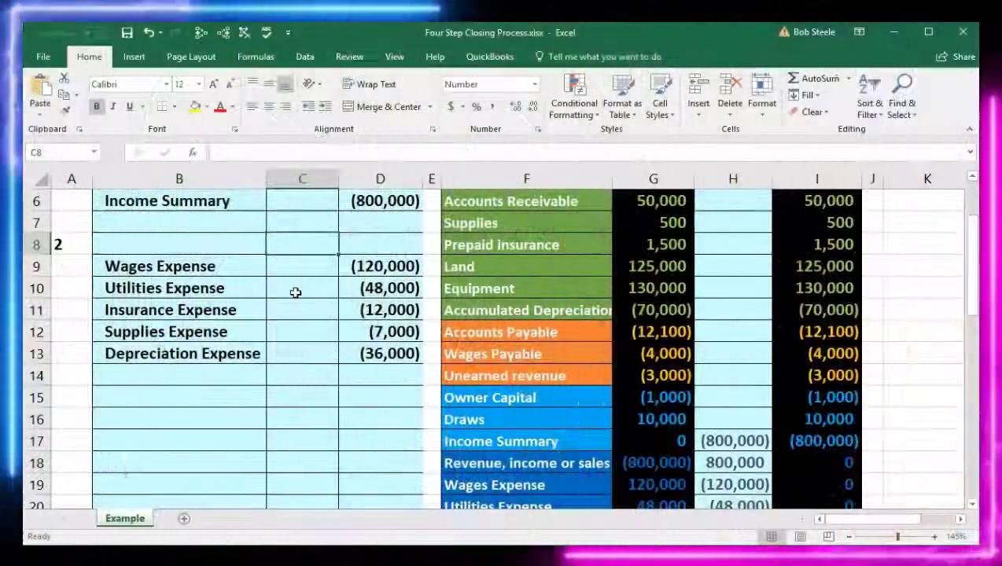
{"action": "type", "text": "-"}
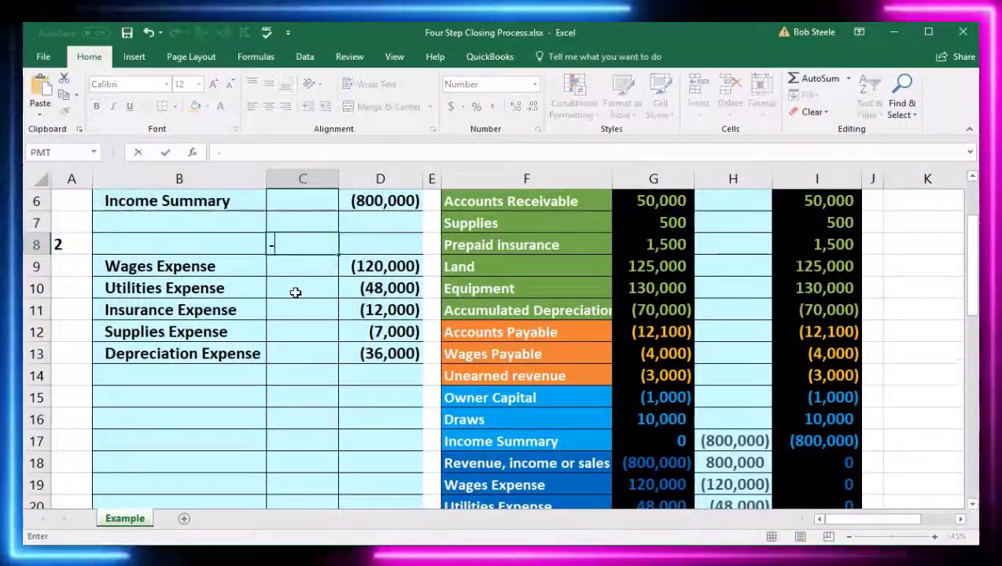
{"action": "type", "text": "sum"}
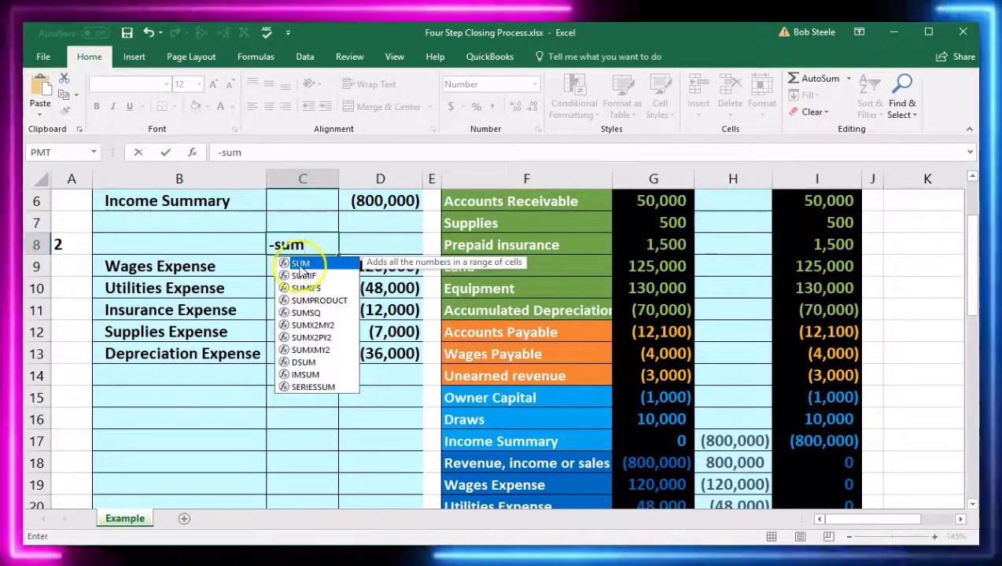
{"action": "key", "text": "Tab"}
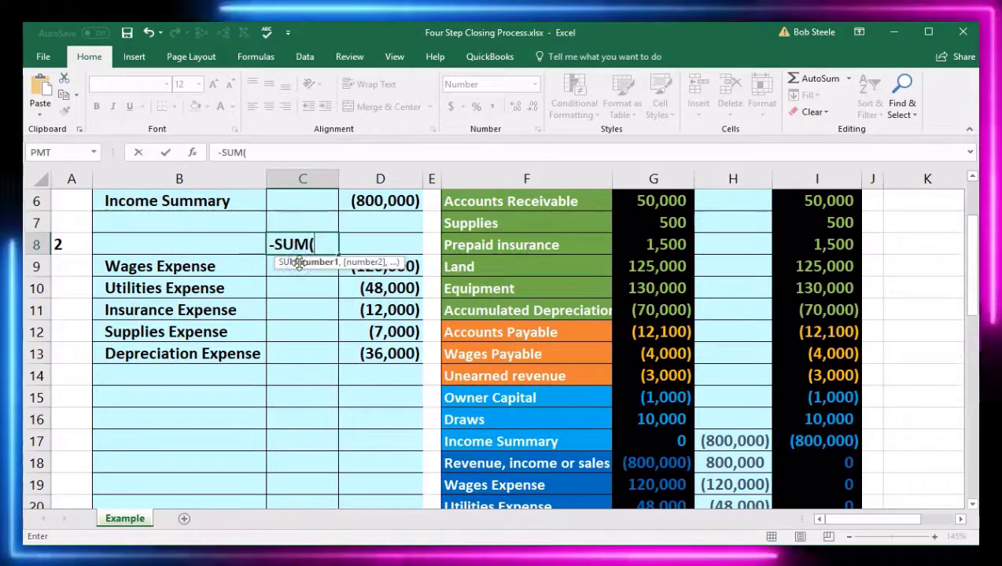
{"action": "left_click_drag", "start_coordinate": [325, 258], "coordinate": [372, 222]}
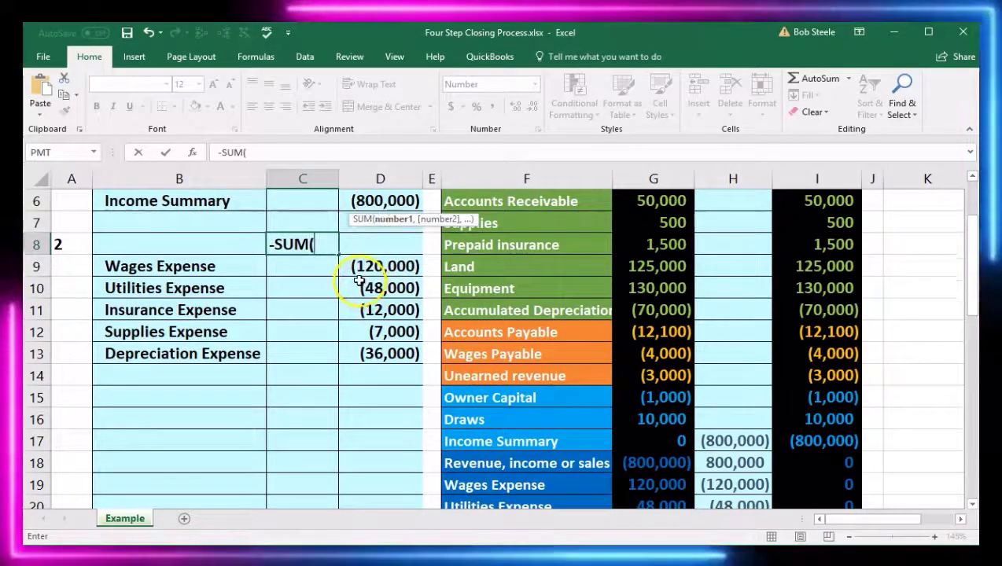
{"action": "left_click_drag", "start_coordinate": [294, 265], "coordinate": [356, 269]}
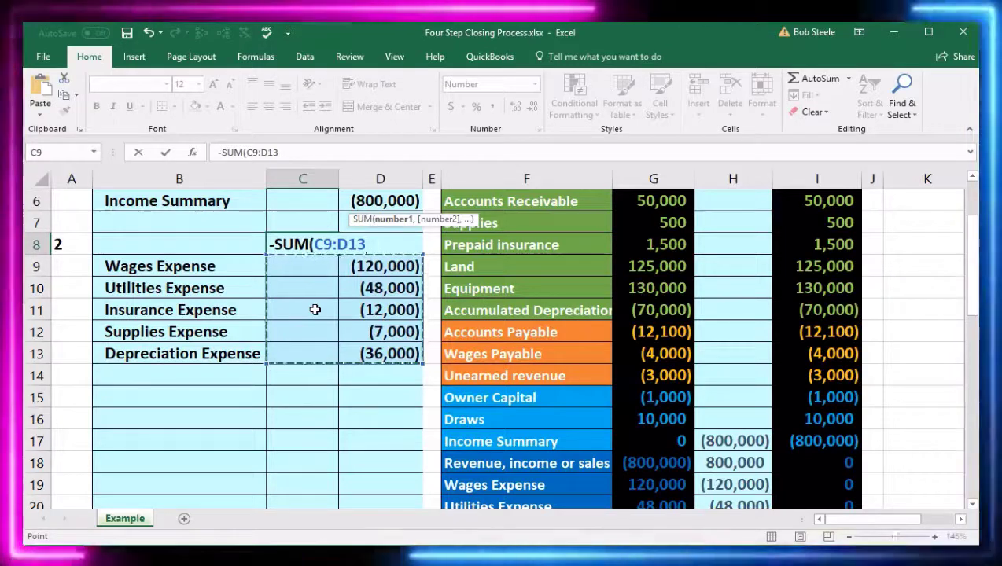
{"action": "key", "text": "Return"}
Check the second closing entry by summing its credits in D9:D13 and the whole entry in C8:D13.
{"action": "left_click_drag", "start_coordinate": [352, 266], "coordinate": [359, 340]}
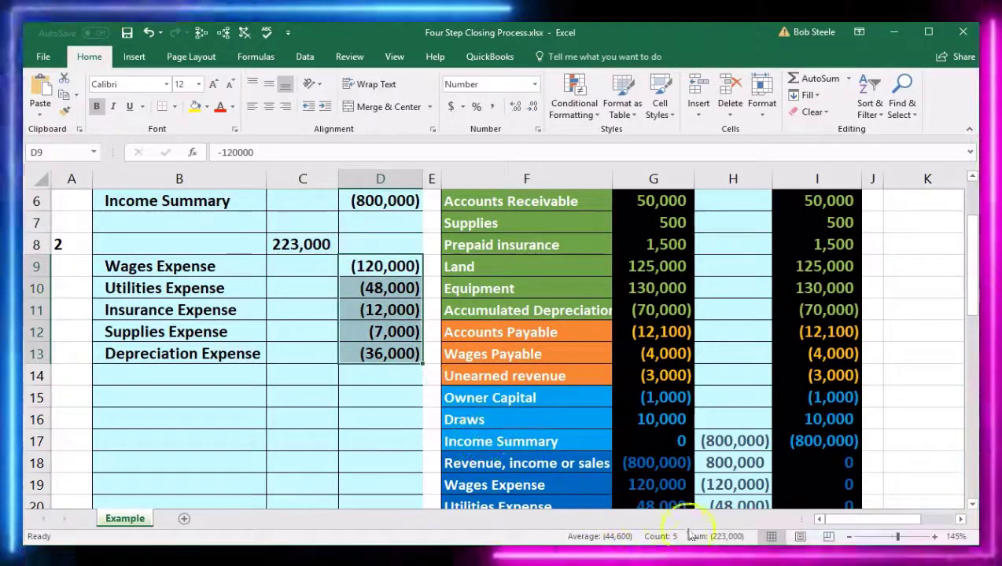
{"action": "left_click", "coordinate": [317, 244]}
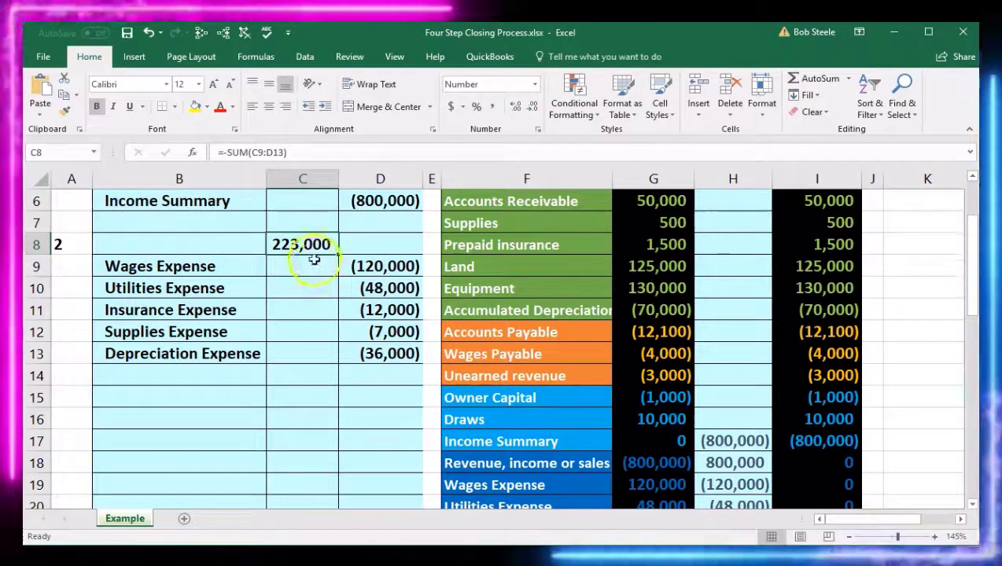
{"action": "left_click_drag", "start_coordinate": [311, 243], "coordinate": [365, 348]}
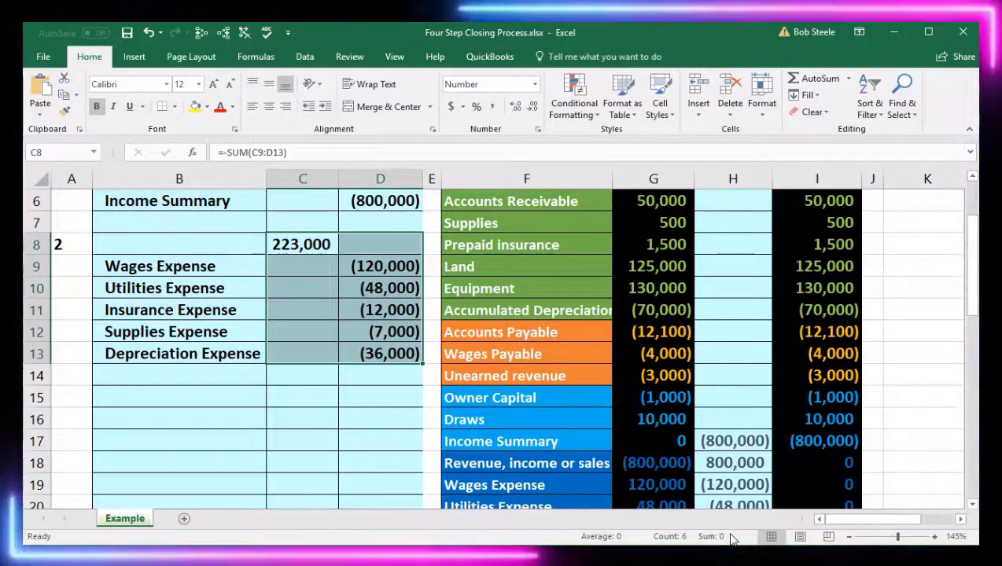
Copy "Income Summary" from F17 into Accounts cell B8 as values.
{"action": "left_click", "coordinate": [226, 246]}
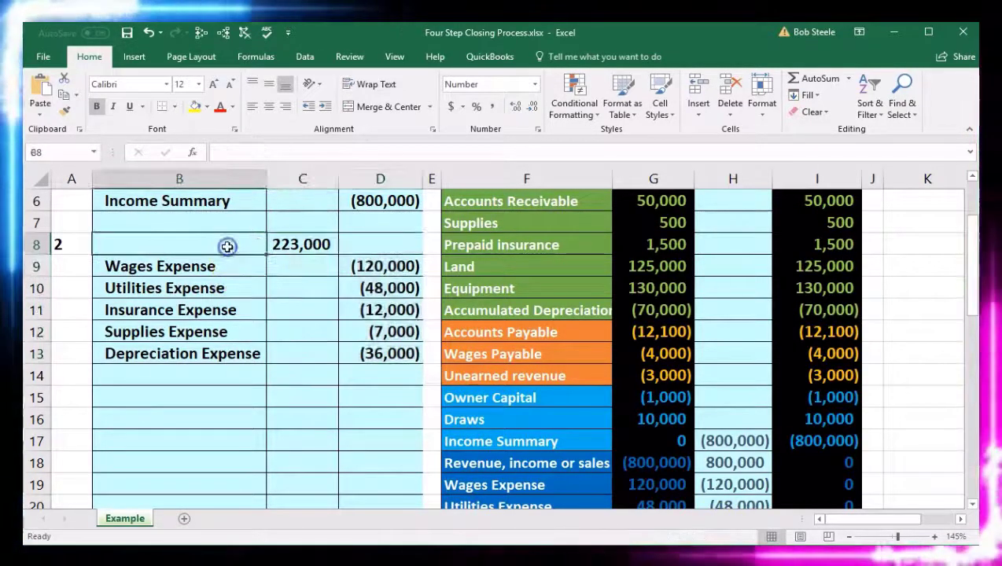
{"action": "left_click", "coordinate": [475, 441]}
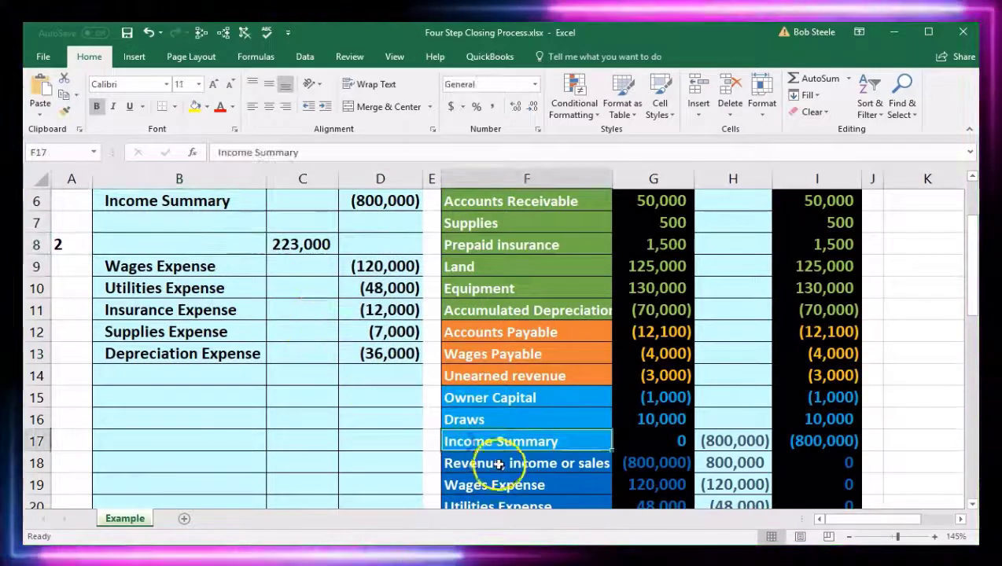
{"action": "right_click", "coordinate": [572, 441]}
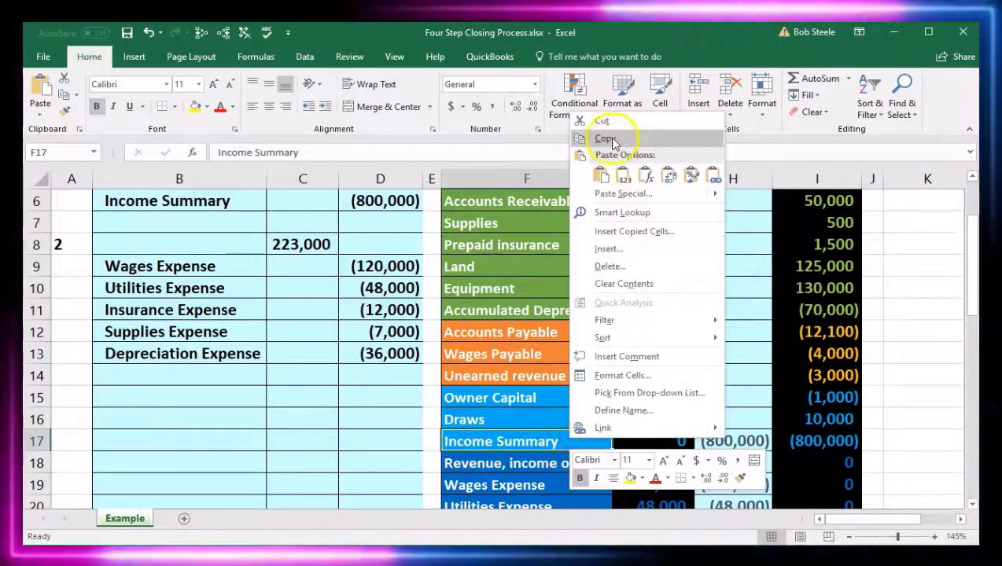
{"action": "left_click", "coordinate": [605, 138]}
{"action": "left_click", "coordinate": [210, 244]}
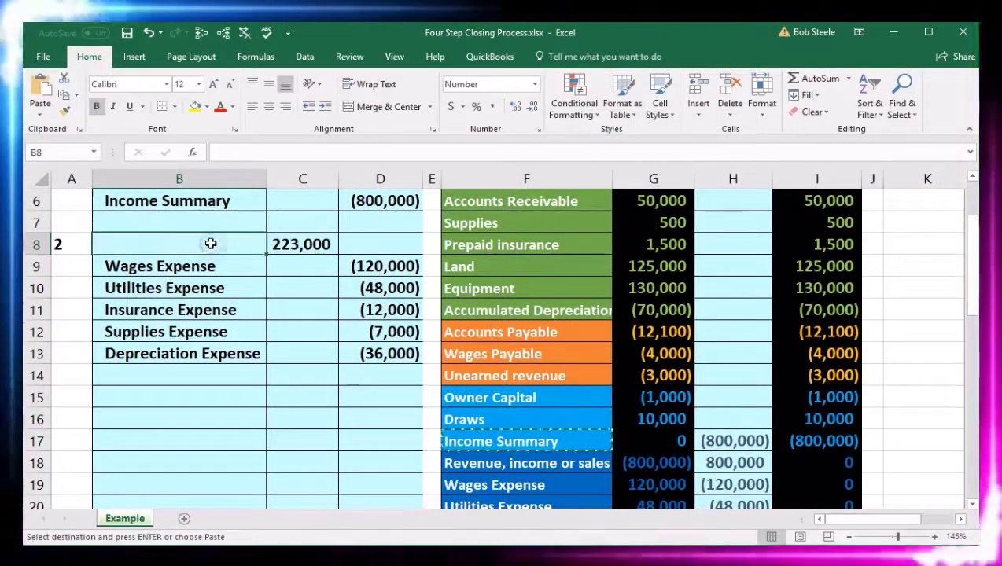
{"action": "right_click", "coordinate": [210, 245]}
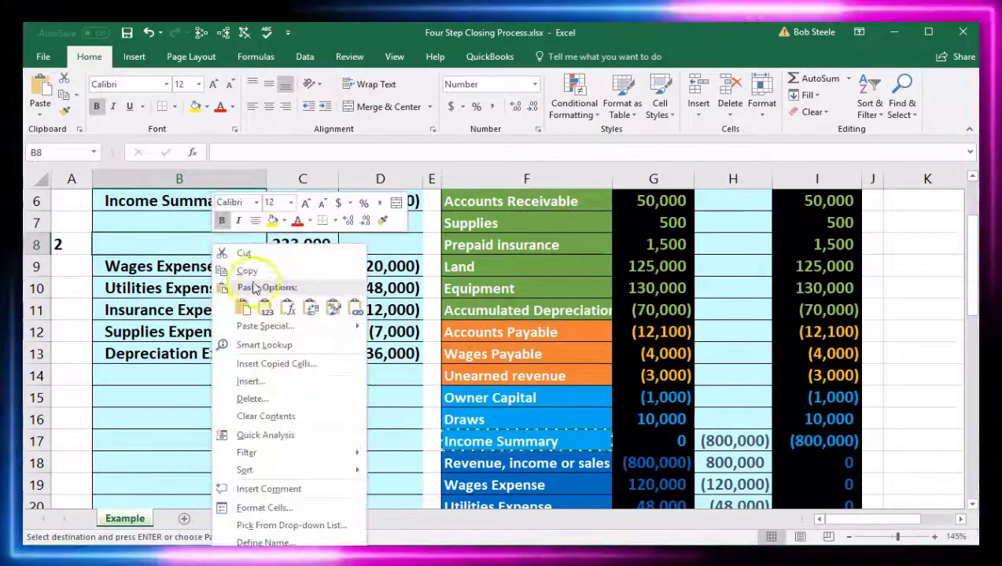
{"action": "left_click", "coordinate": [267, 306]}
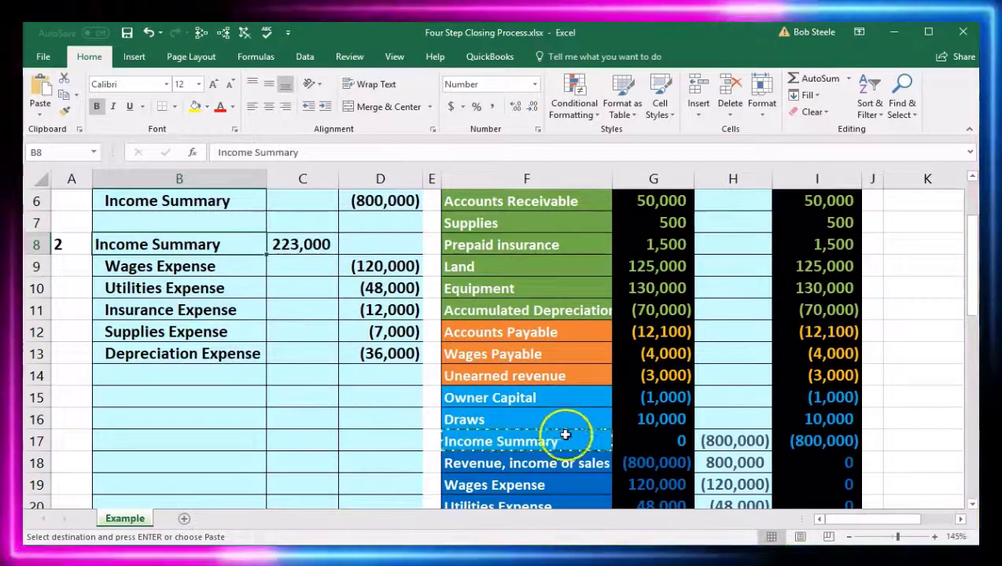
Post the Income Summary debit to the trial balance by extending the formula in H17 to =D6+C8.
{"action": "scroll", "coordinate": [763, 441], "scroll_direction": "down", "scroll_amount": 1}
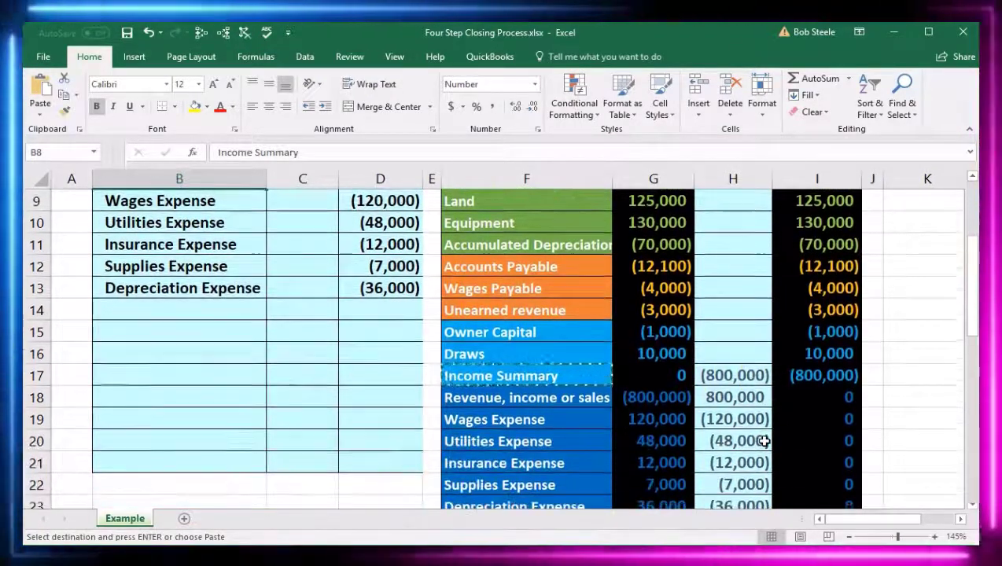
{"action": "scroll", "coordinate": [764, 441], "scroll_direction": "up", "scroll_amount": 1}
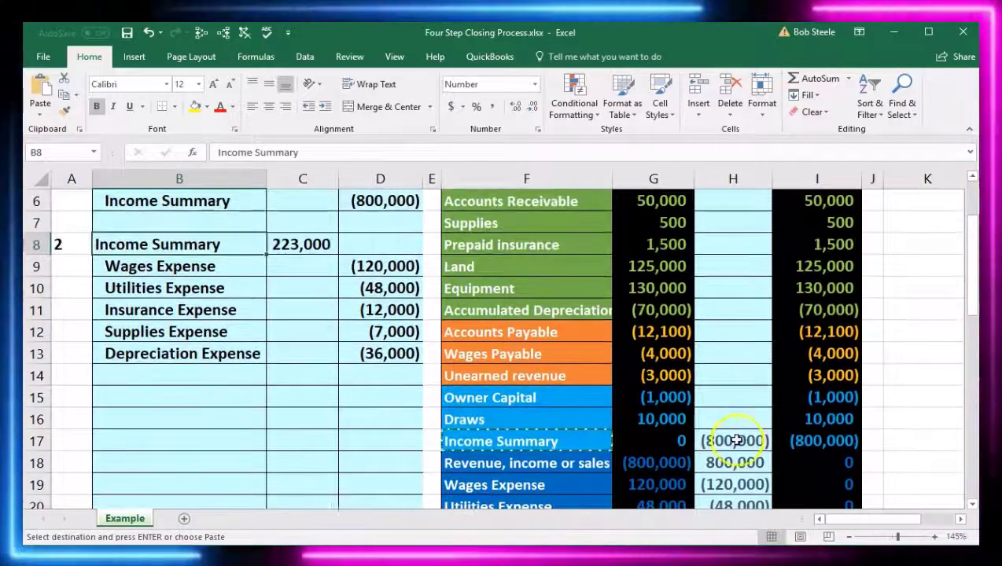
{"action": "left_click", "coordinate": [738, 441]}
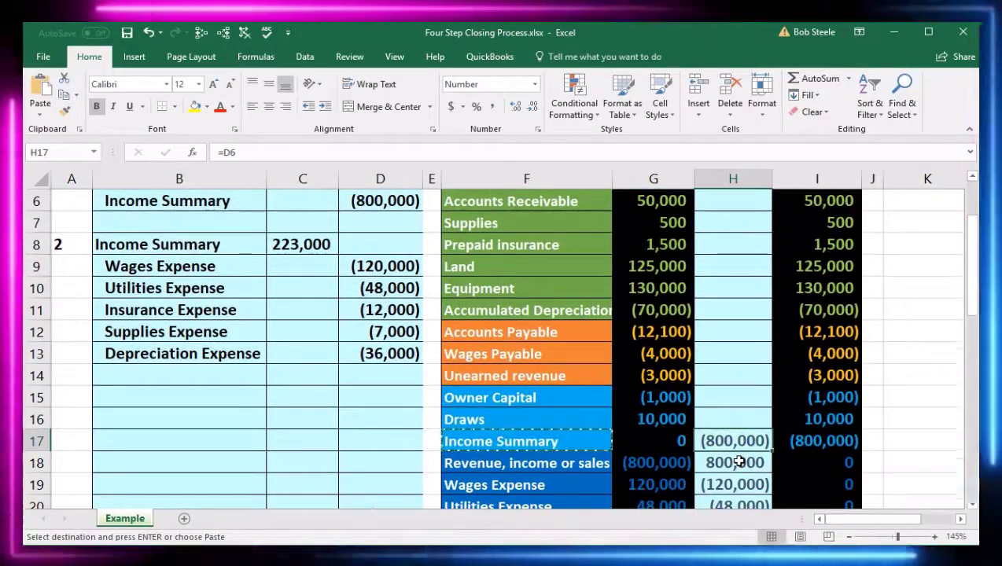
{"action": "double_click", "coordinate": [735, 442]}
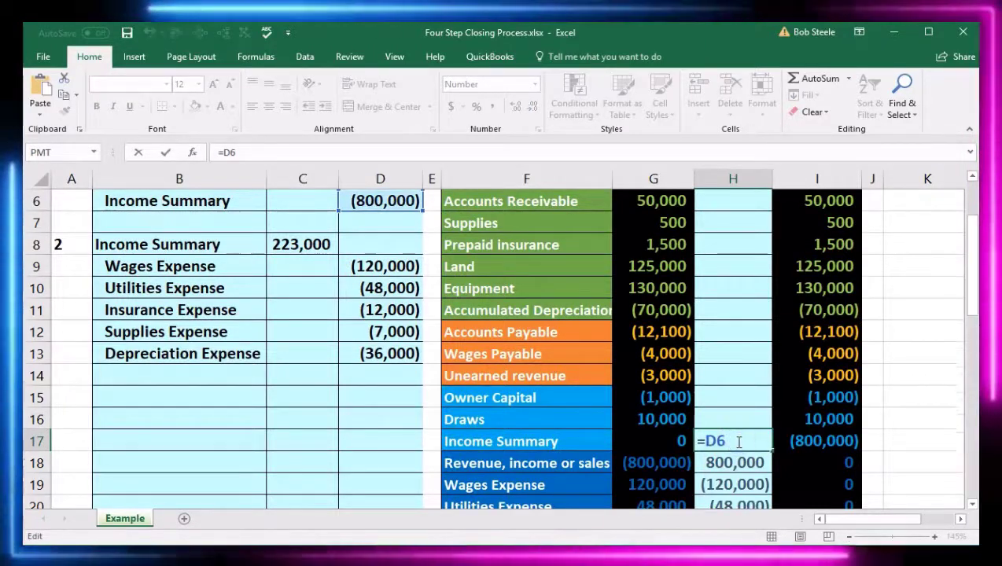
{"action": "type", "text": "+"}
{"action": "left_click", "coordinate": [299, 245]}
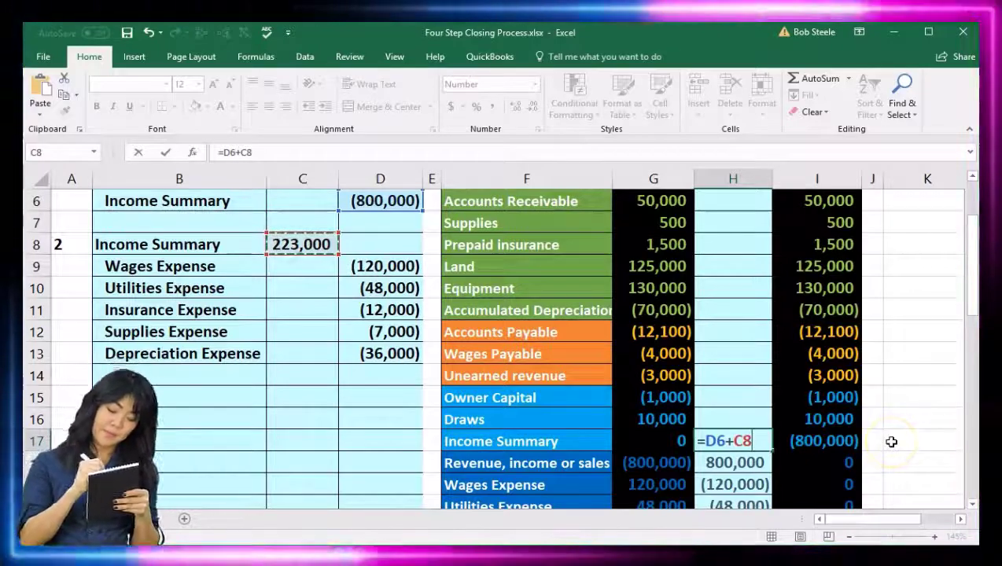
{"action": "key", "text": "Return"}
Examine the Income Summary ending balance against net income, the closed expense accounts and the debit-credit totals.
{"action": "scroll", "coordinate": [891, 441], "scroll_direction": "down", "scroll_amount": 1}
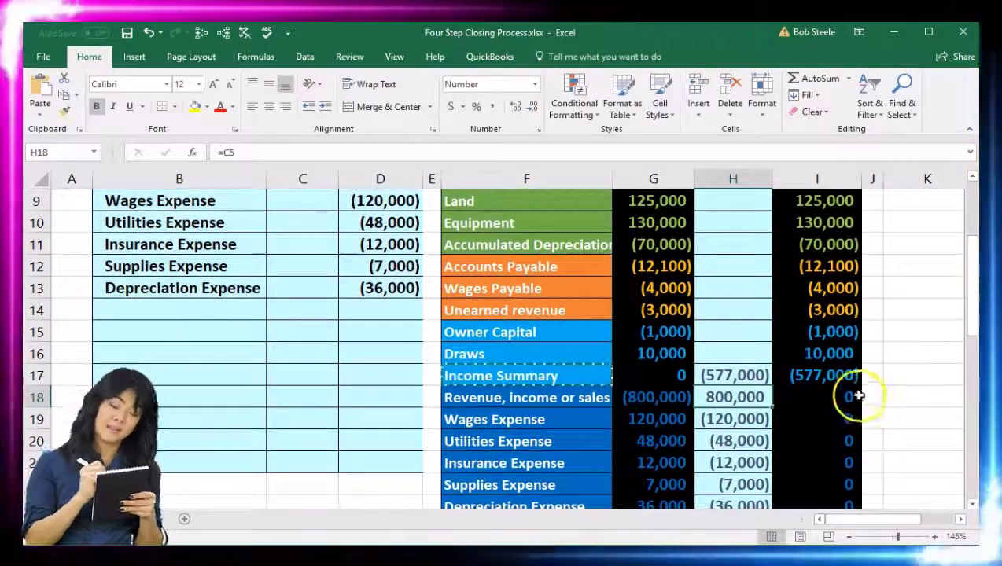
{"action": "left_click", "coordinate": [848, 376]}
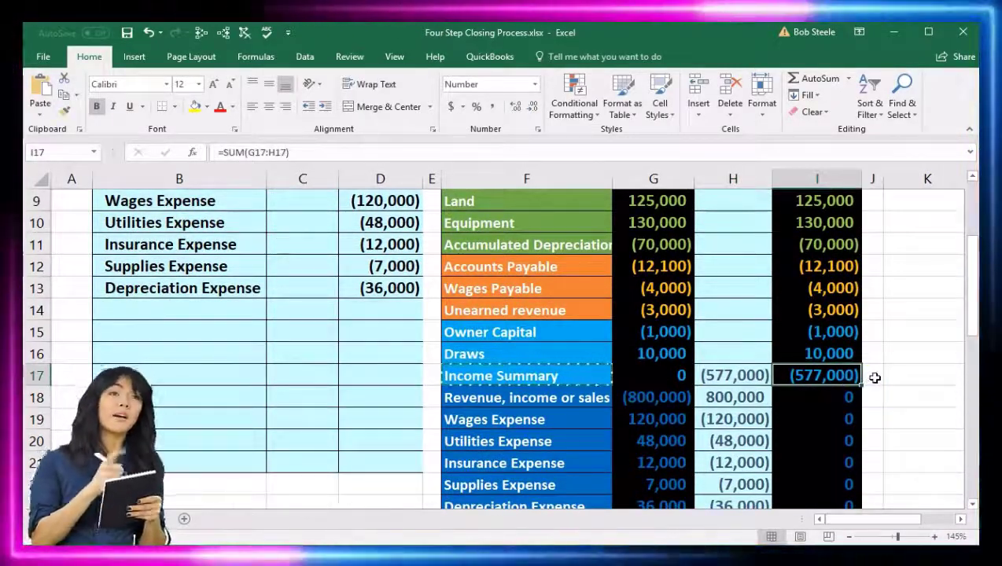
{"action": "left_click", "coordinate": [873, 378]}
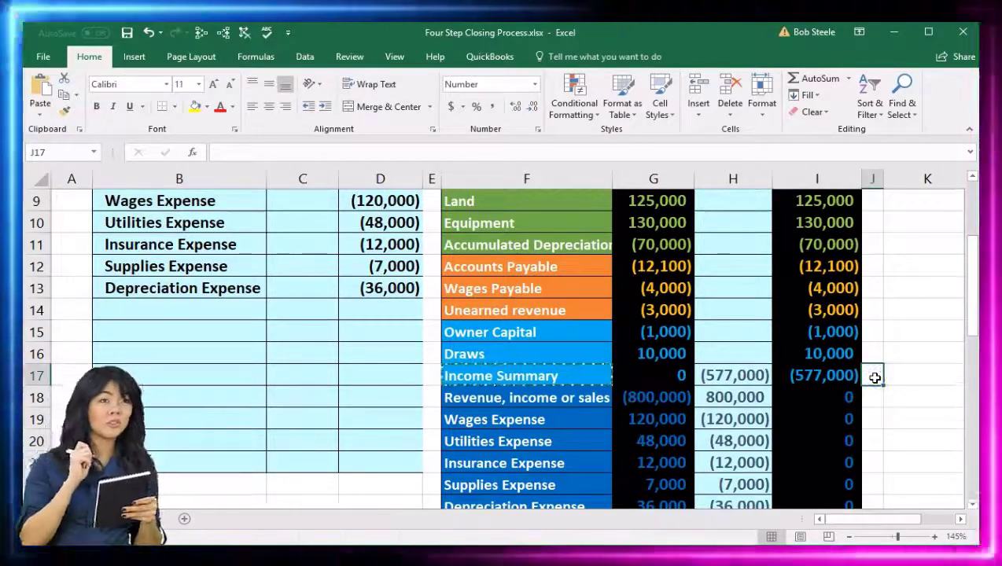
{"action": "scroll", "coordinate": [874, 376], "scroll_direction": "down", "scroll_amount": 1}
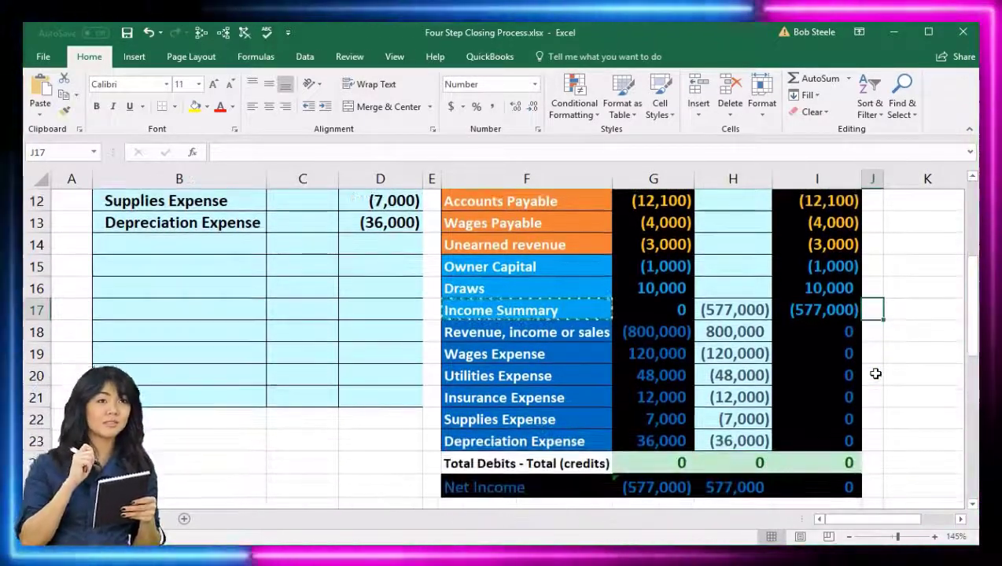
{"action": "left_click", "coordinate": [660, 482]}
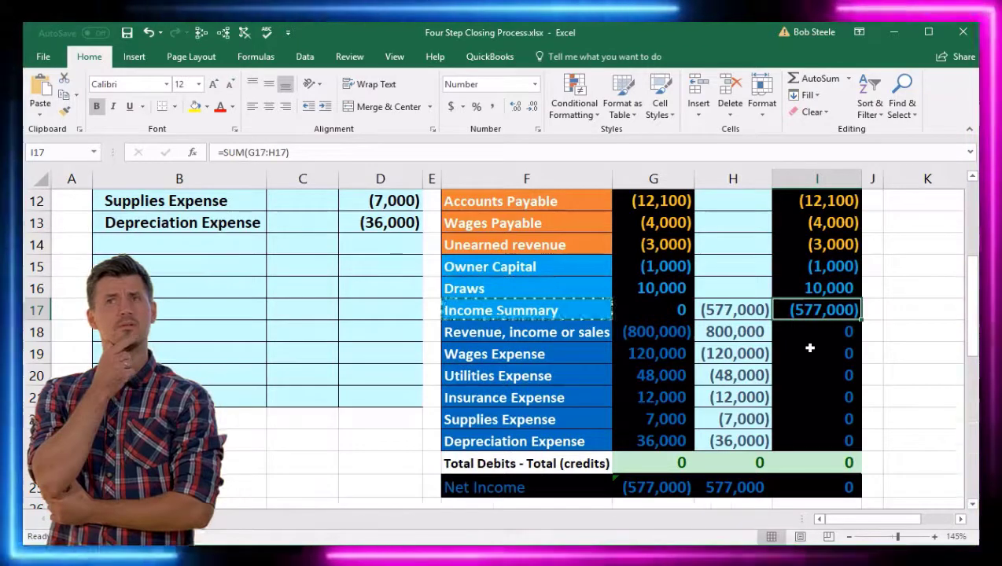
{"action": "left_click", "coordinate": [725, 399]}
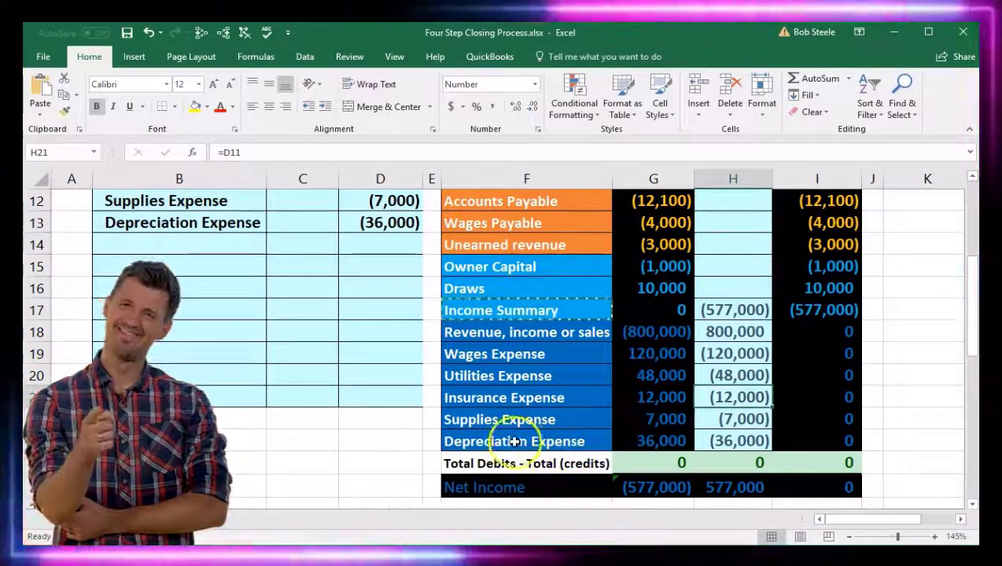
{"action": "left_click_drag", "start_coordinate": [596, 312], "coordinate": [823, 309]}
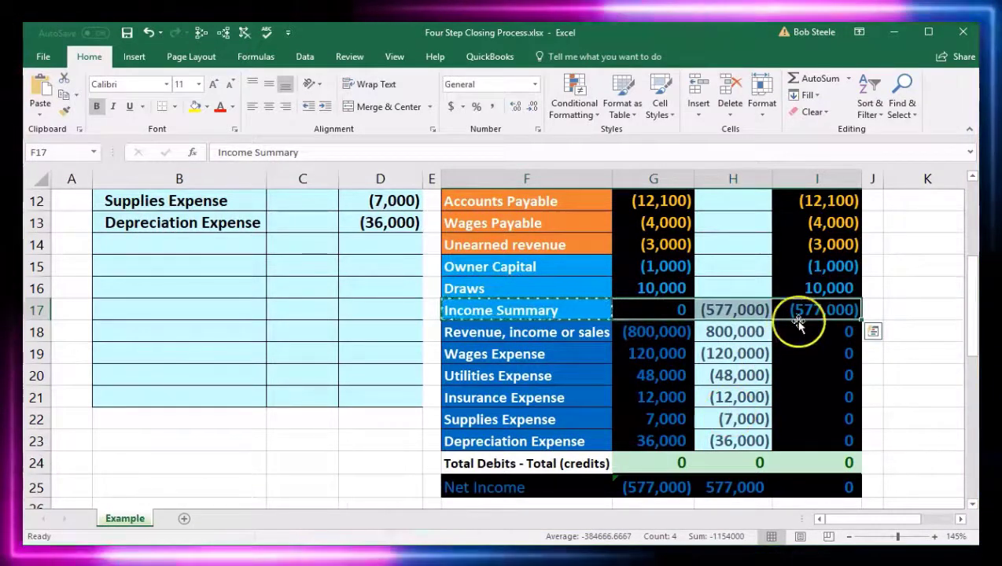
{"action": "left_click", "coordinate": [747, 271]}
Label the third closing entry by entering 3 in cell A15.
{"action": "scroll", "coordinate": [243, 374], "scroll_direction": "up", "scroll_amount": 2}
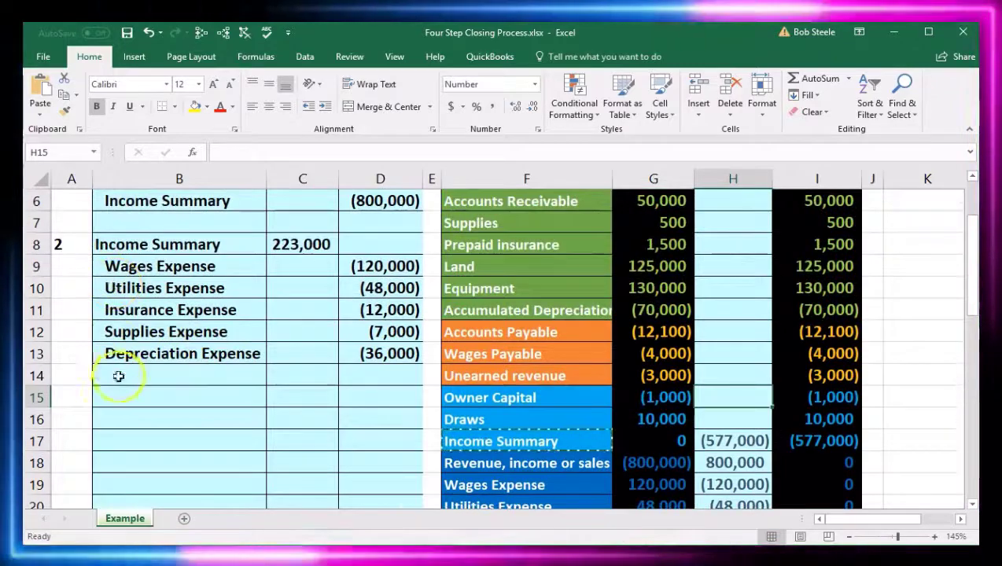
{"action": "left_click", "coordinate": [75, 399]}
{"action": "type", "text": "3"}
{"action": "key", "text": "Return"}
Review the Income Summary ending balance in I17 for use in the third closing entry.
{"action": "scroll", "coordinate": [247, 364], "scroll_direction": "down", "scroll_amount": 1}
{"action": "left_click", "coordinate": [817, 376]}
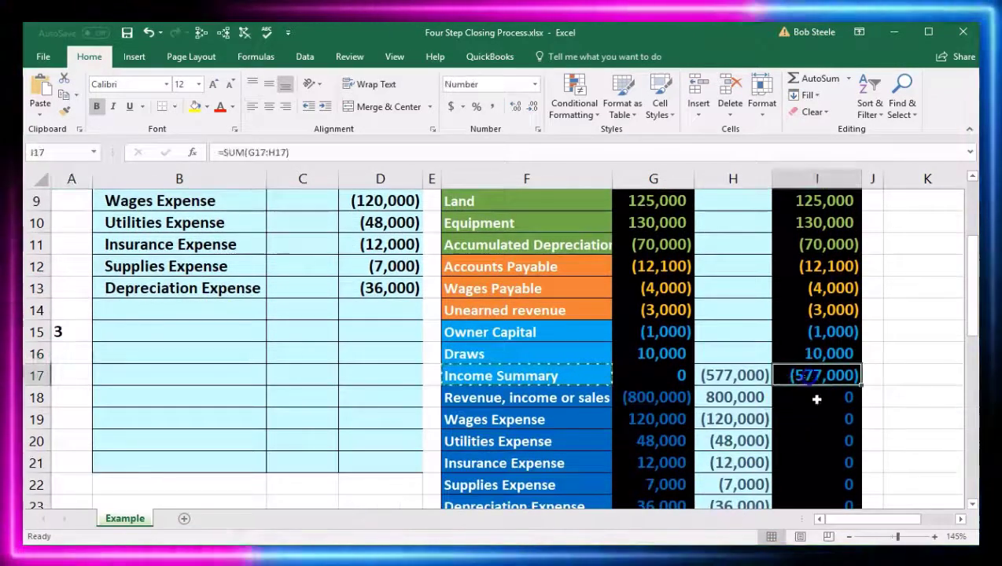
{"action": "scroll", "coordinate": [820, 407], "scroll_direction": "down", "scroll_amount": 1}
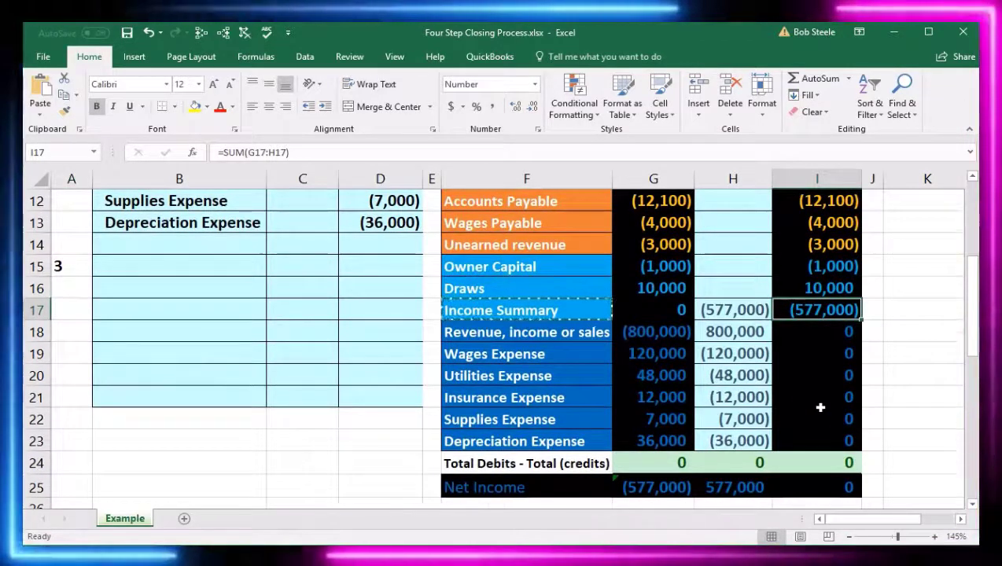
Copy the Income Summary account name from the trial balance into cell B15 as values only.
{"action": "left_click", "coordinate": [731, 265]}
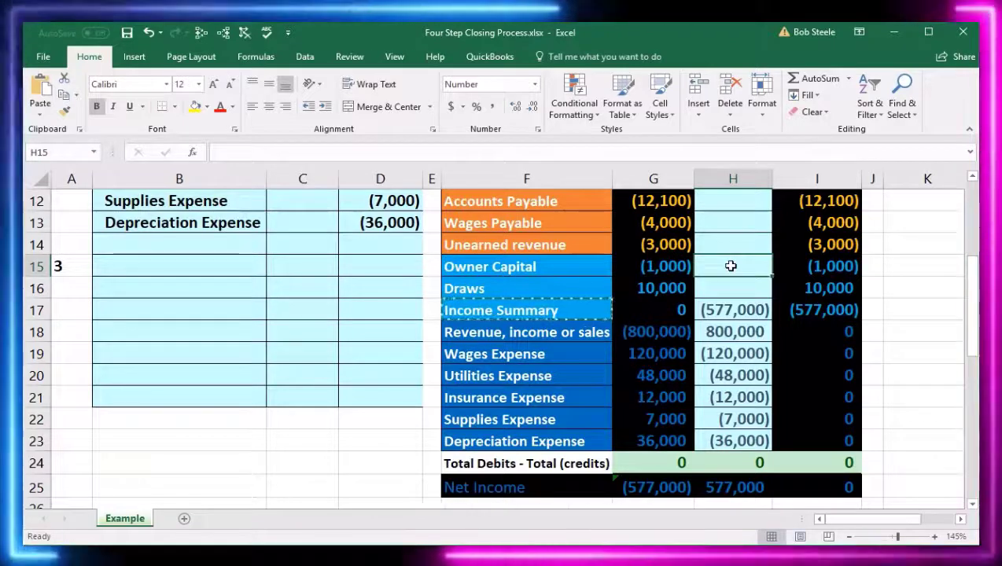
{"action": "left_click", "coordinate": [819, 310]}
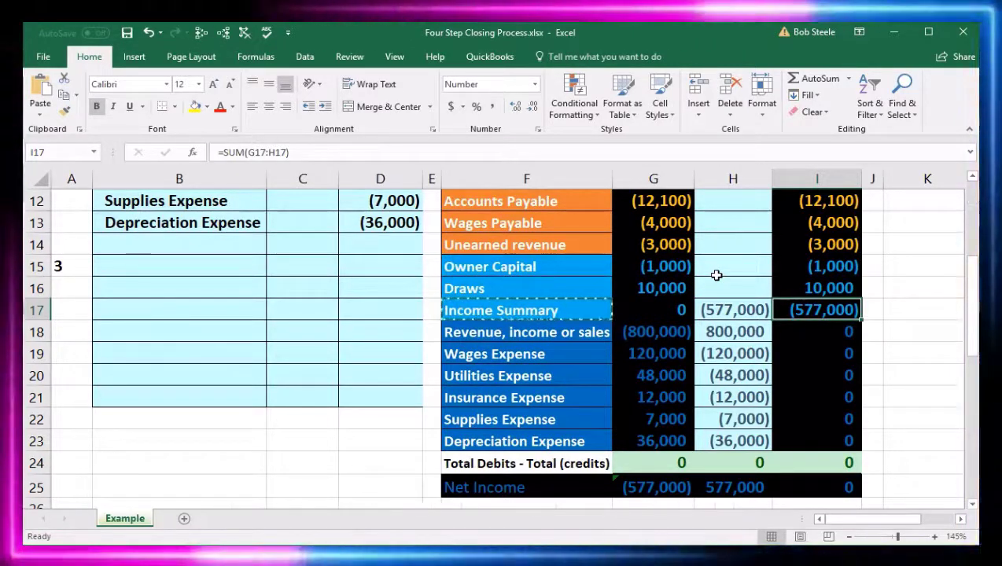
{"action": "left_click", "coordinate": [574, 309]}
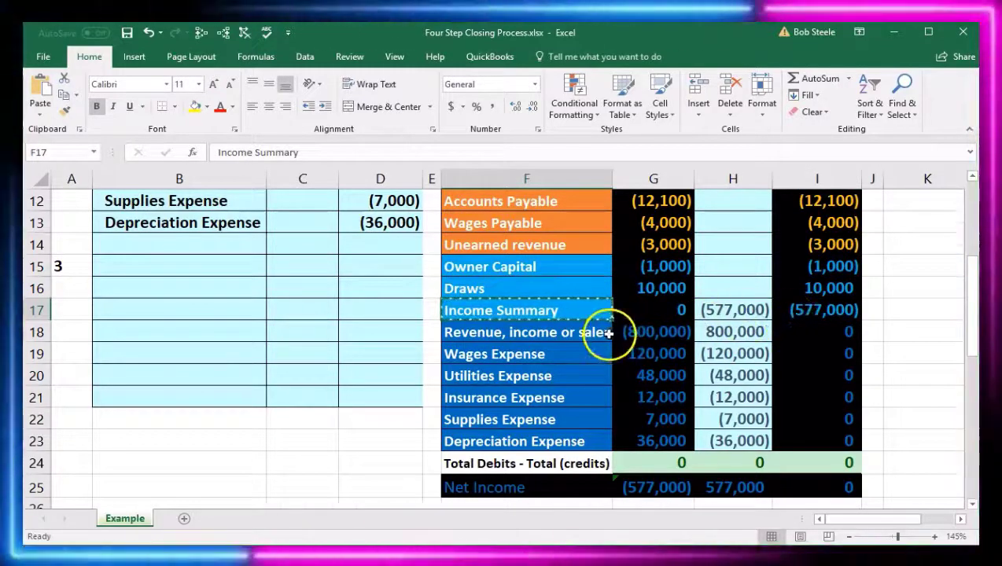
{"action": "right_click", "coordinate": [567, 311]}
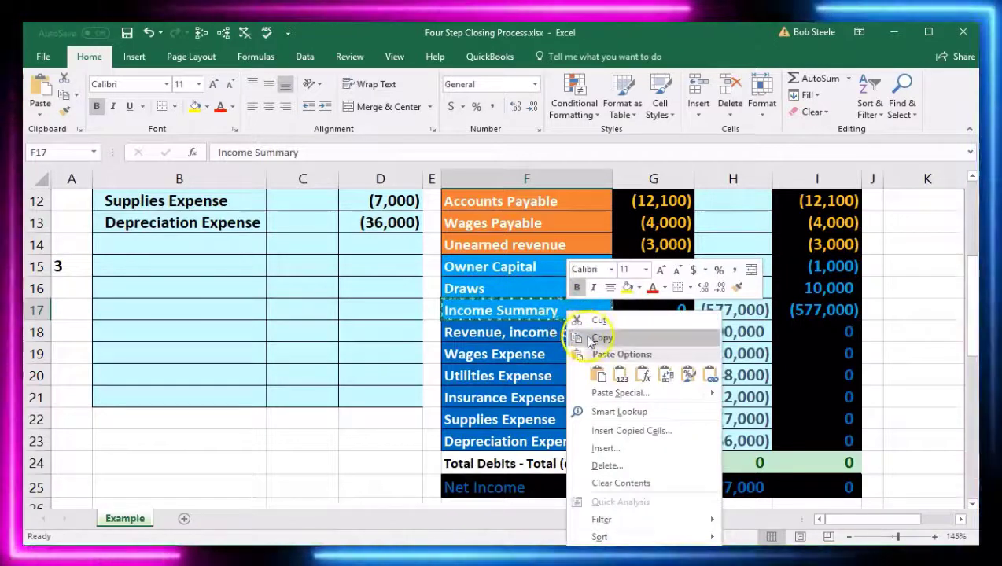
{"action": "left_click", "coordinate": [587, 337]}
{"action": "left_click", "coordinate": [209, 267]}
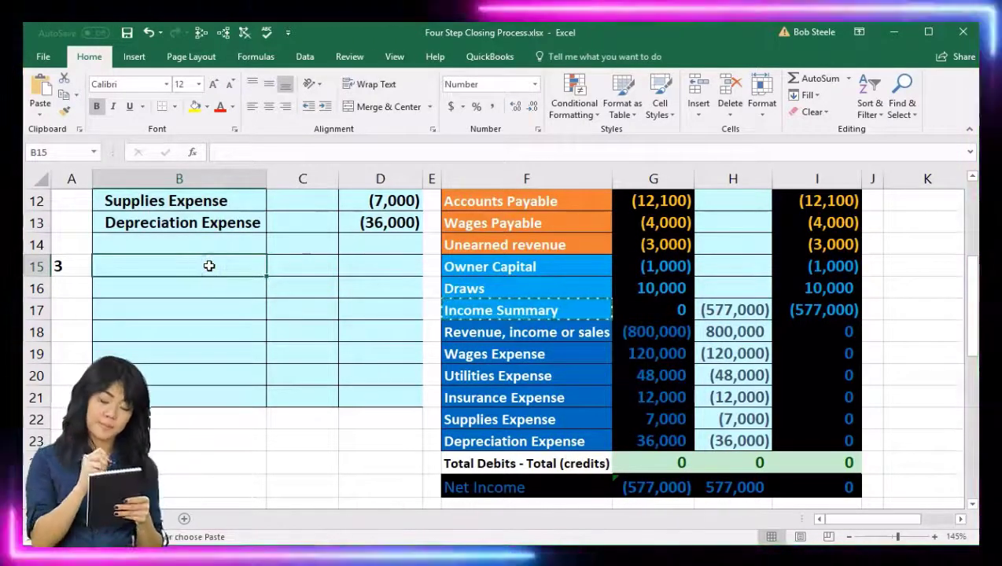
{"action": "right_click", "coordinate": [209, 266]}
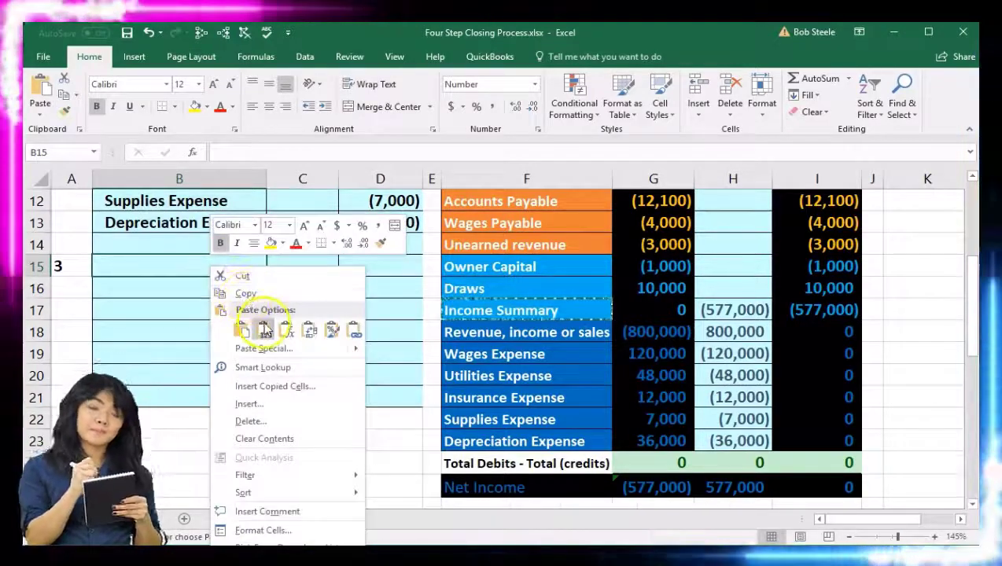
{"action": "left_click", "coordinate": [265, 330]}
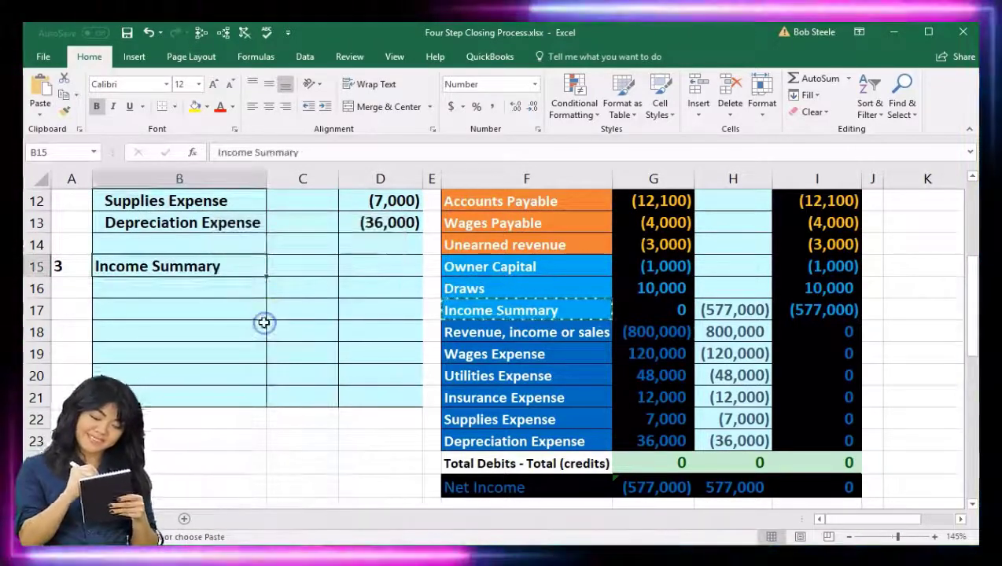
Enter the Income Summary debit of 577,000 in cell C15.
{"action": "left_click", "coordinate": [290, 266]}
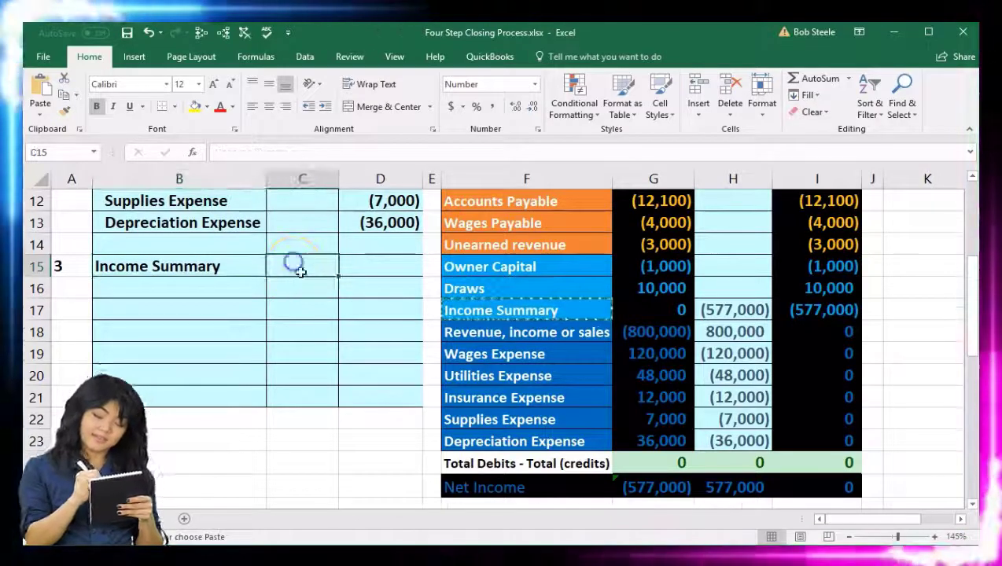
{"action": "type", "text": "577,000"}
{"action": "key", "text": "Return"}
Enter the credit of the third closing entry in D16 as the negative of C15.
{"action": "key", "text": "Right"}
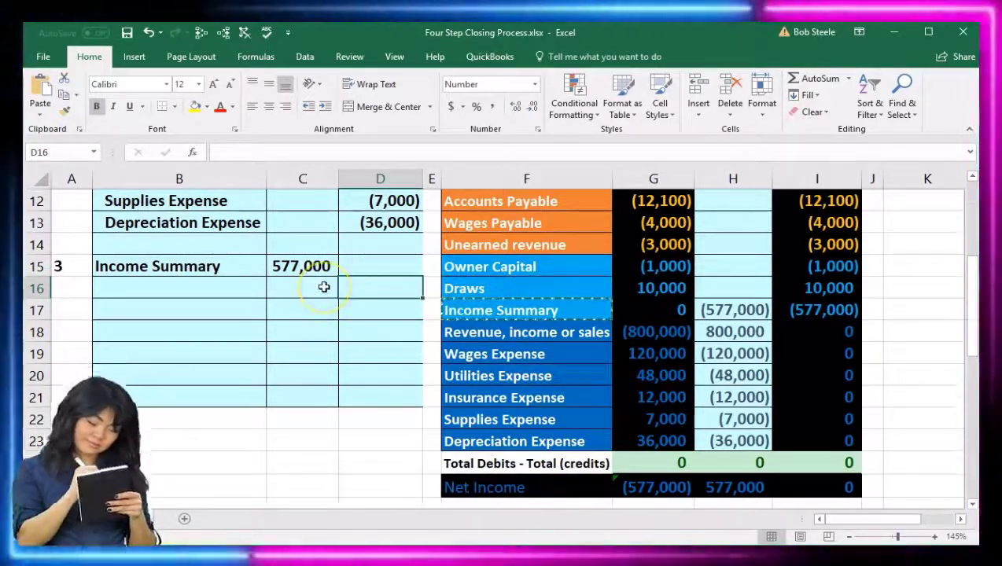
{"action": "left_click", "coordinate": [360, 290]}
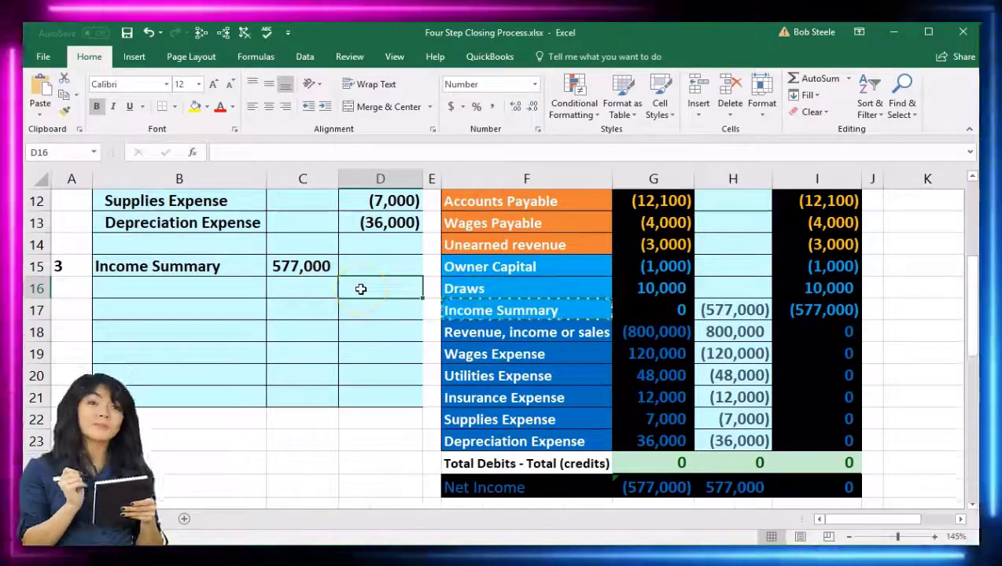
{"action": "type", "text": "-"}
{"action": "left_click", "coordinate": [322, 266]}
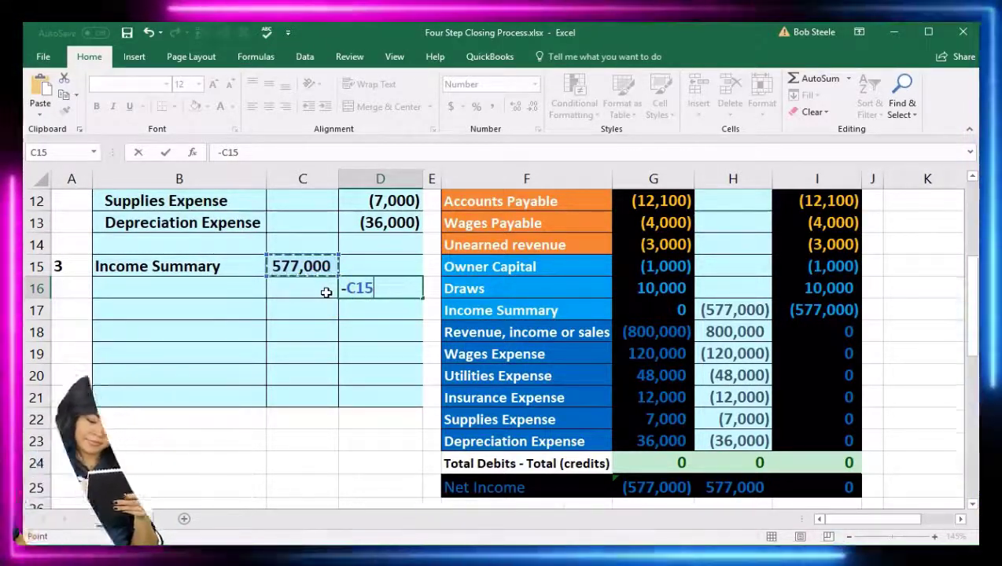
{"action": "key", "text": "Return"}
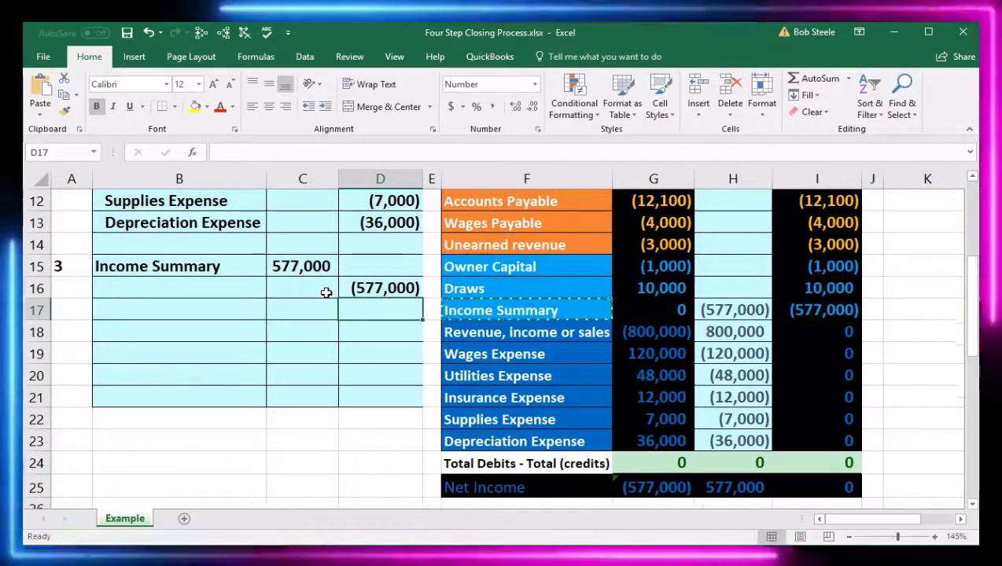
Copy the Owner Capital account name from the trial balance into B16 as values only and indent it one level.
{"action": "left_click", "coordinate": [252, 290]}
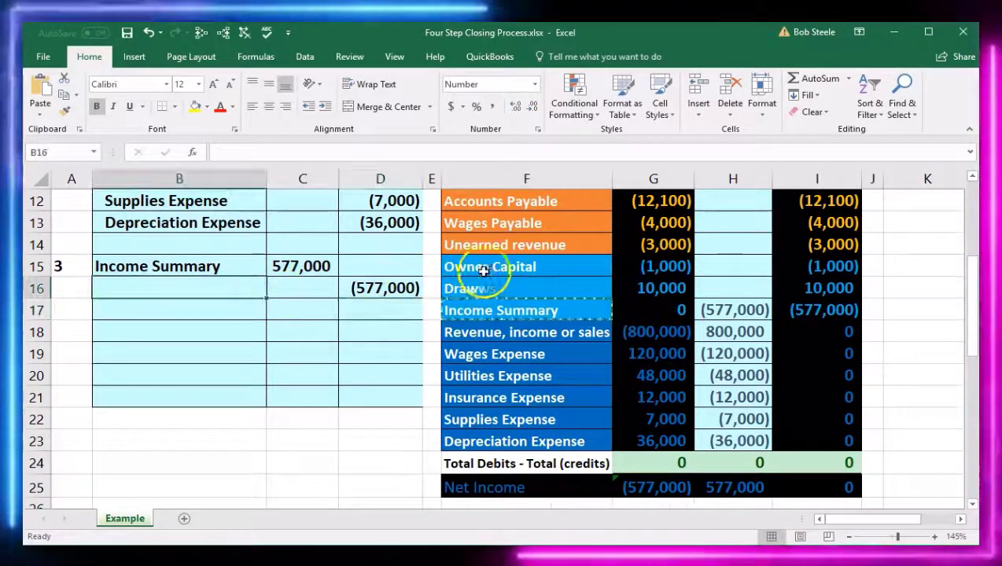
{"action": "left_click", "coordinate": [526, 272]}
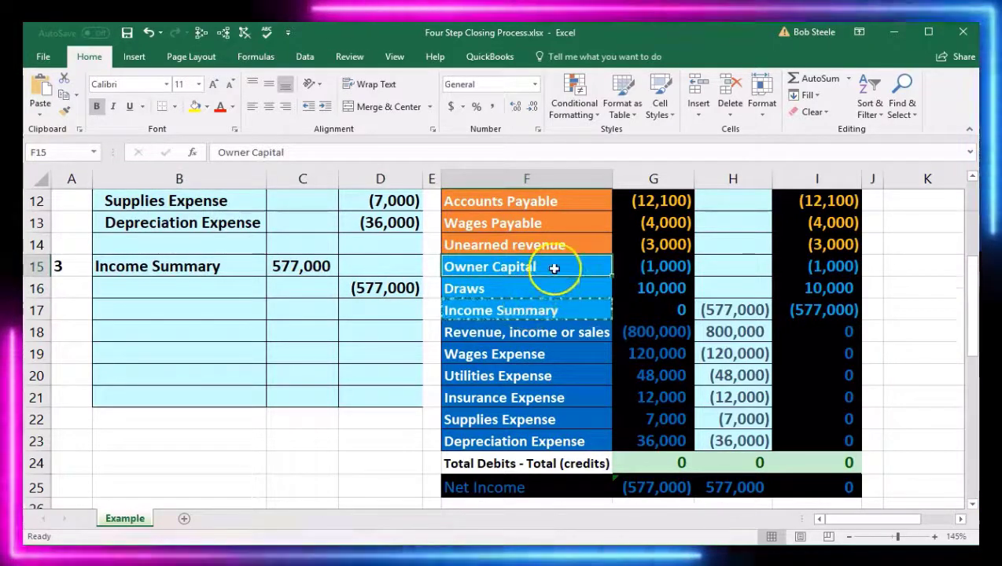
{"action": "right_click", "coordinate": [554, 269]}
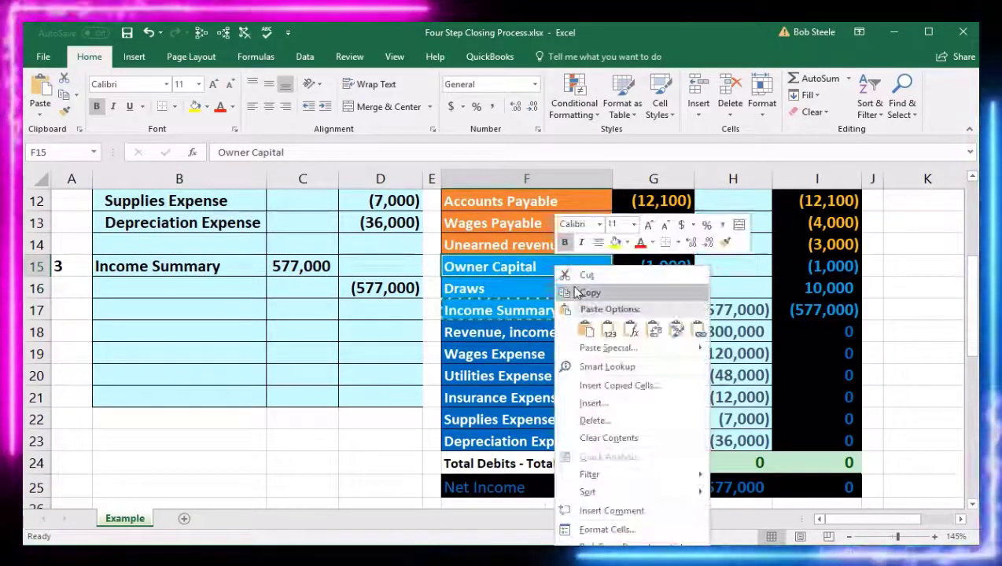
{"action": "left_click", "coordinate": [586, 293]}
{"action": "left_click", "coordinate": [230, 287]}
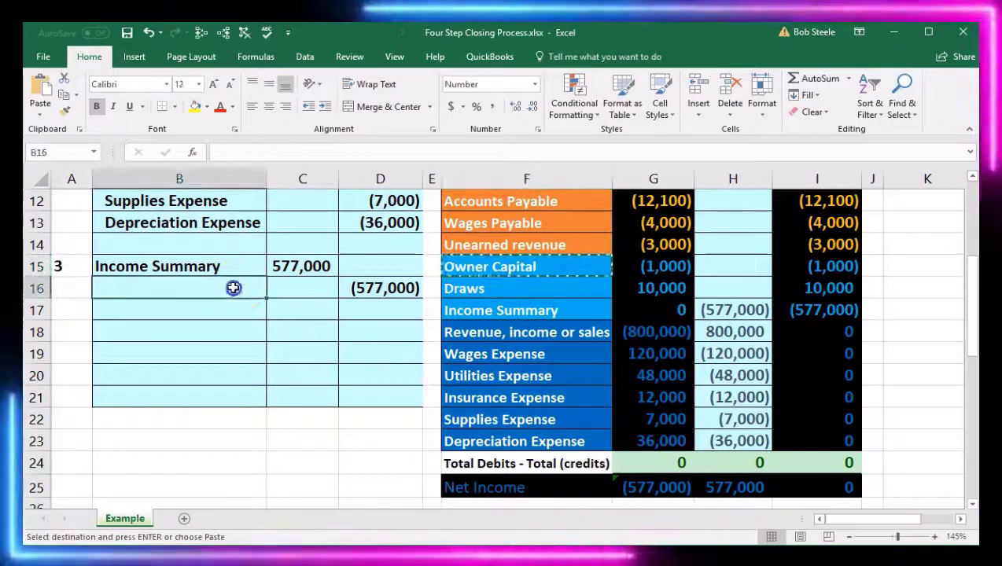
{"action": "right_click", "coordinate": [233, 288]}
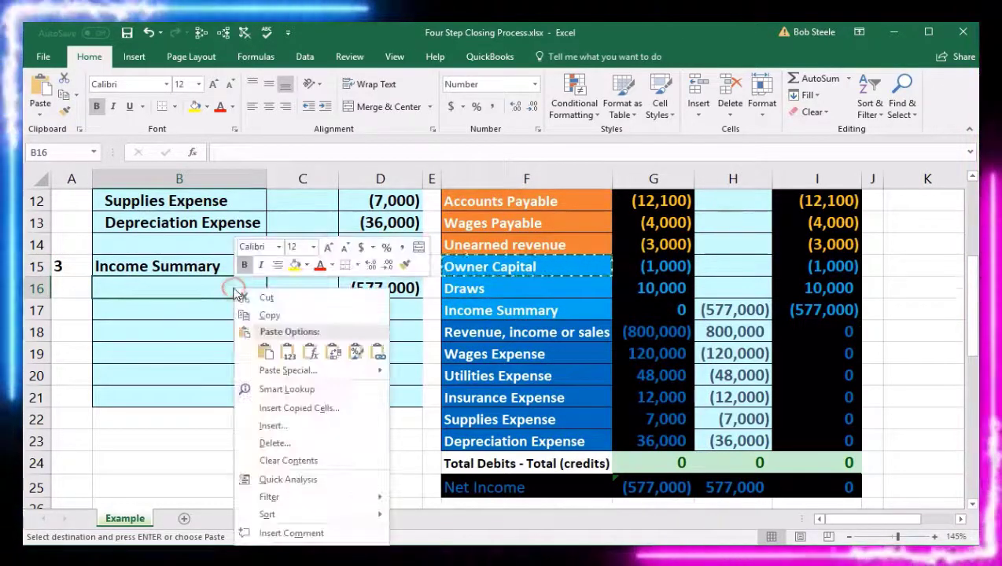
{"action": "left_click", "coordinate": [289, 353]}
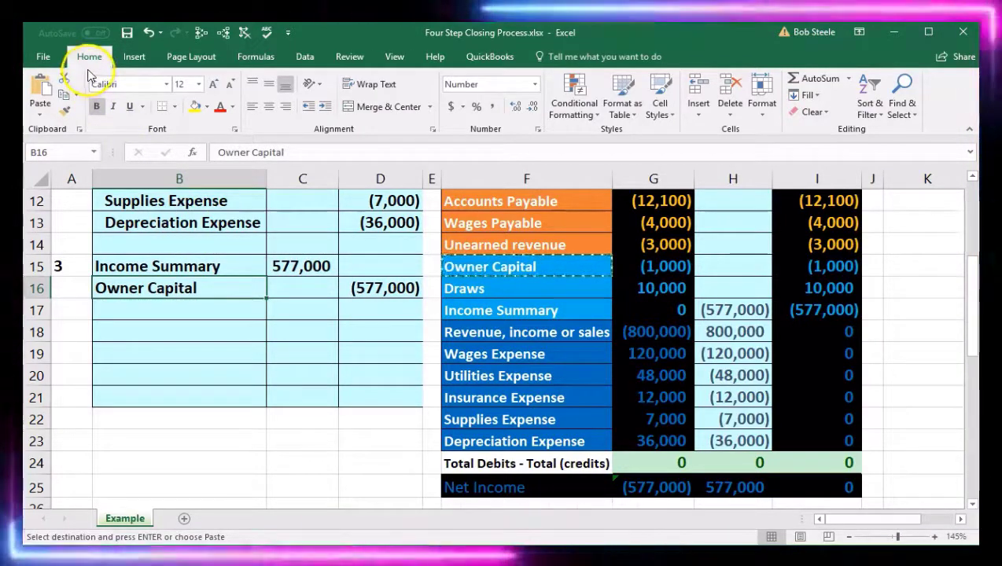
{"action": "left_click", "coordinate": [325, 106]}
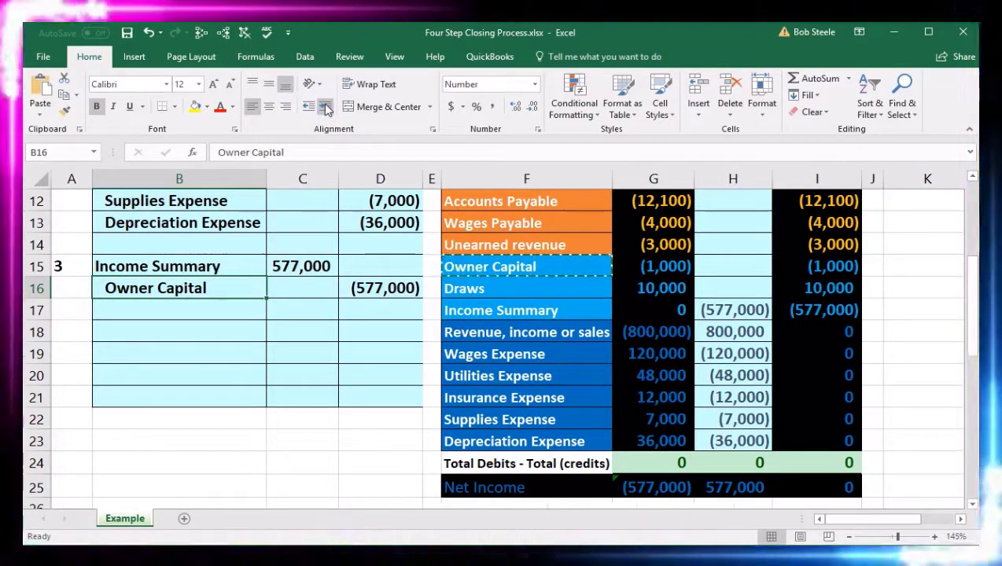
Post the third entry's Income Summary debit to the trial balance by extending the formula in H17 to =D6+C8+C15.
{"action": "left_click", "coordinate": [494, 311]}
{"action": "left_click", "coordinate": [714, 311]}
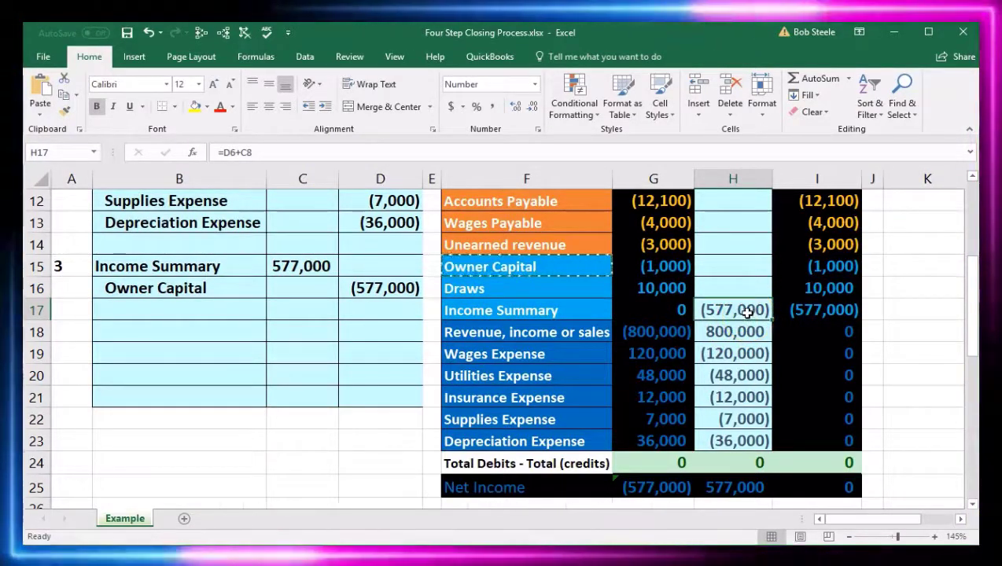
{"action": "double_click", "coordinate": [745, 313]}
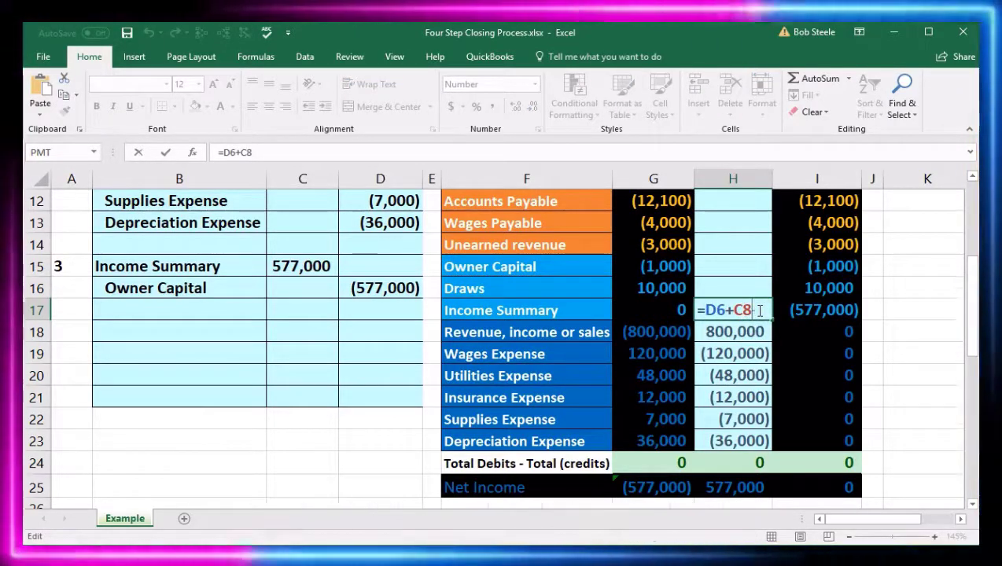
{"action": "left_click", "coordinate": [301, 268]}
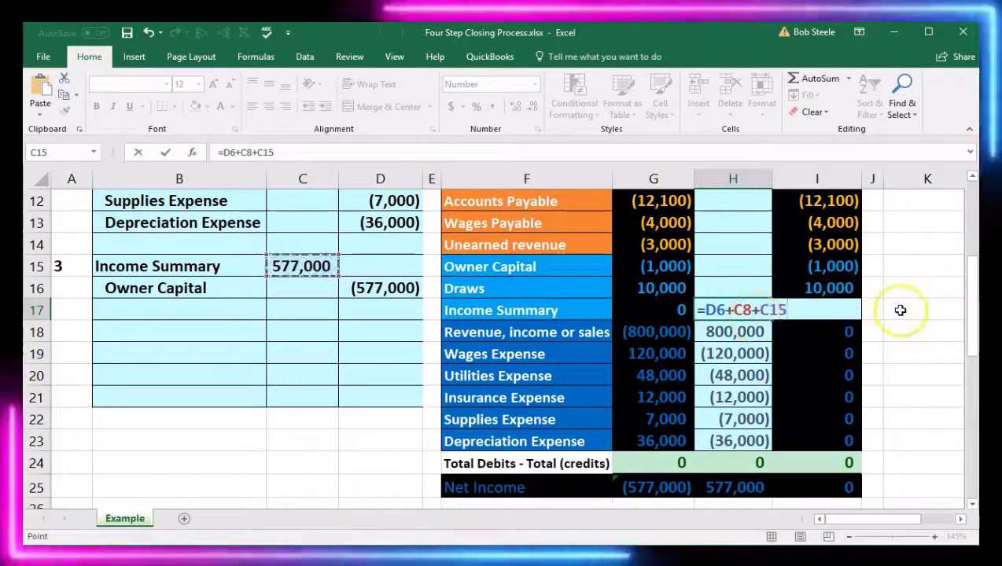
{"action": "key", "text": "Return"}
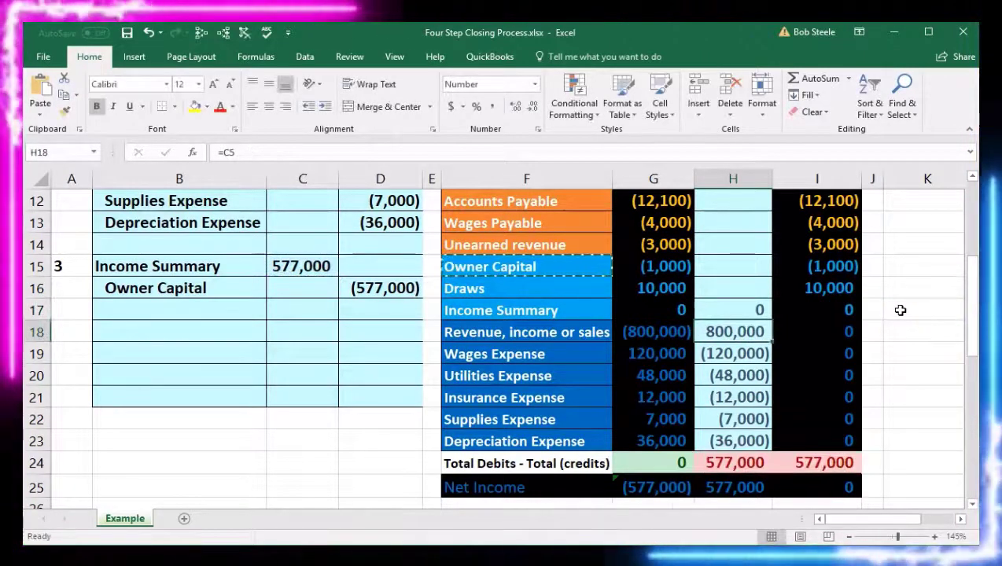
Post the Owner Capital credit to the trial balance with =D16 in H15, and check the account's beginning, adjusting and ending balances.
{"action": "left_click", "coordinate": [739, 266]}
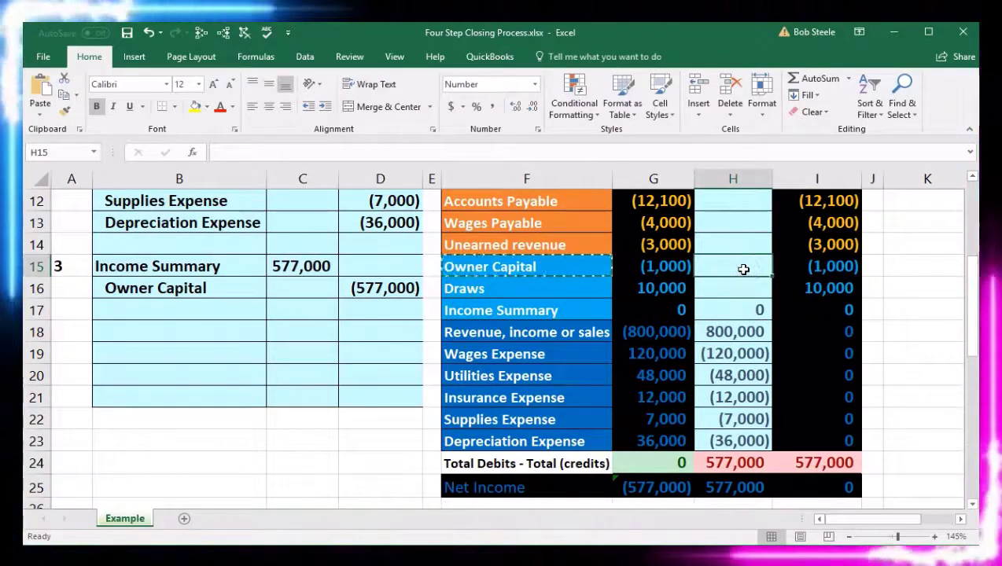
{"action": "type", "text": "="}
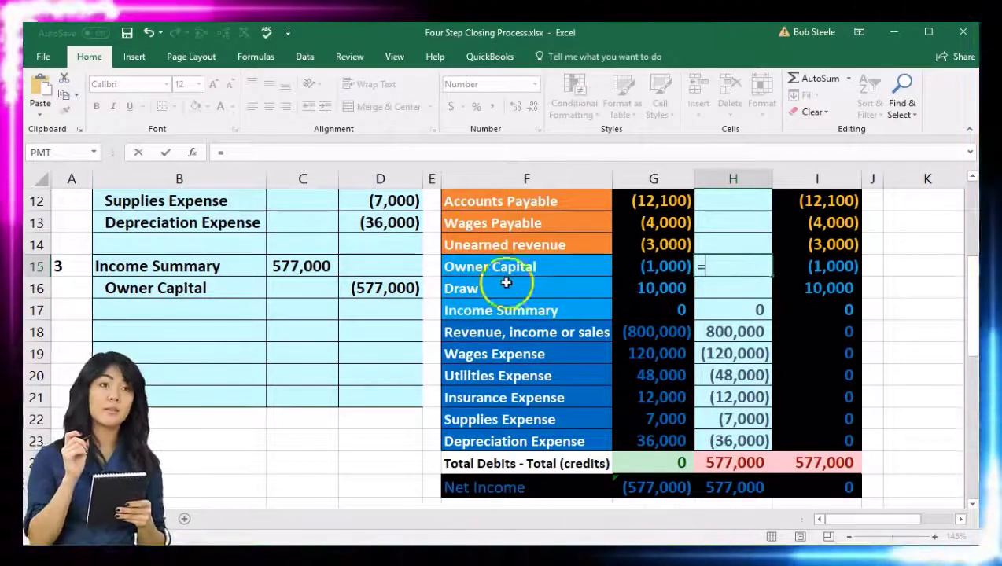
{"action": "left_click", "coordinate": [401, 285]}
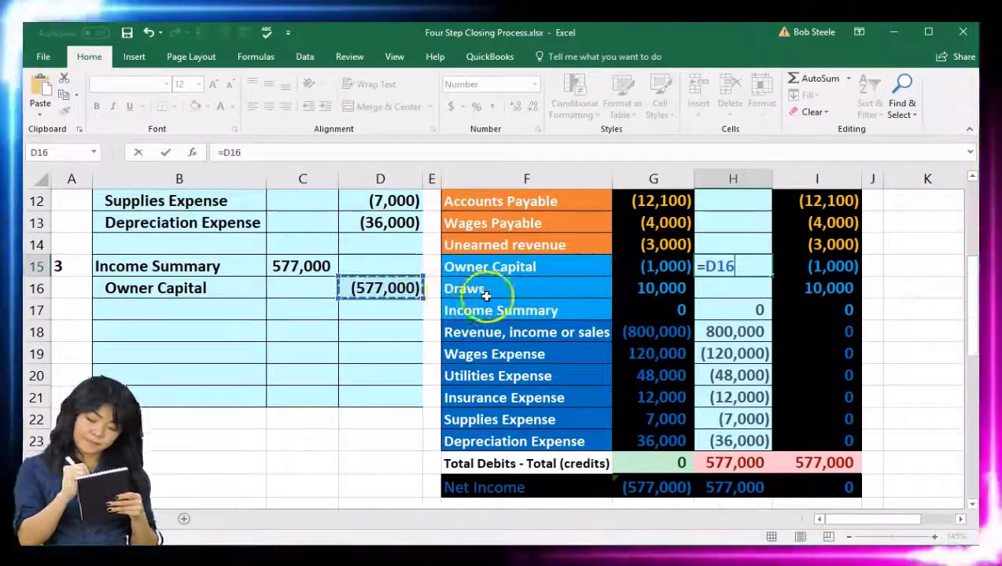
{"action": "key", "text": "Return"}
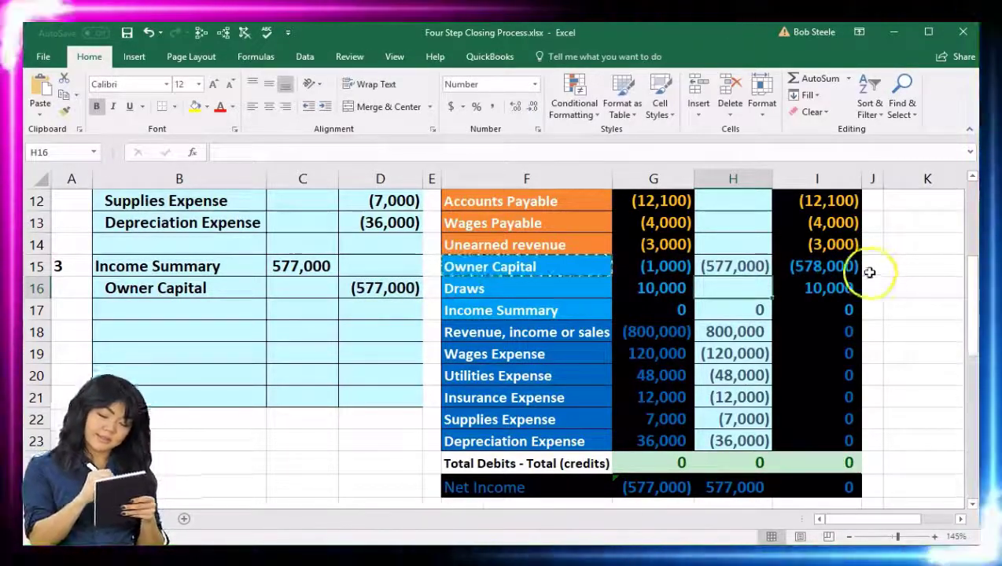
{"action": "left_click", "coordinate": [850, 269]}
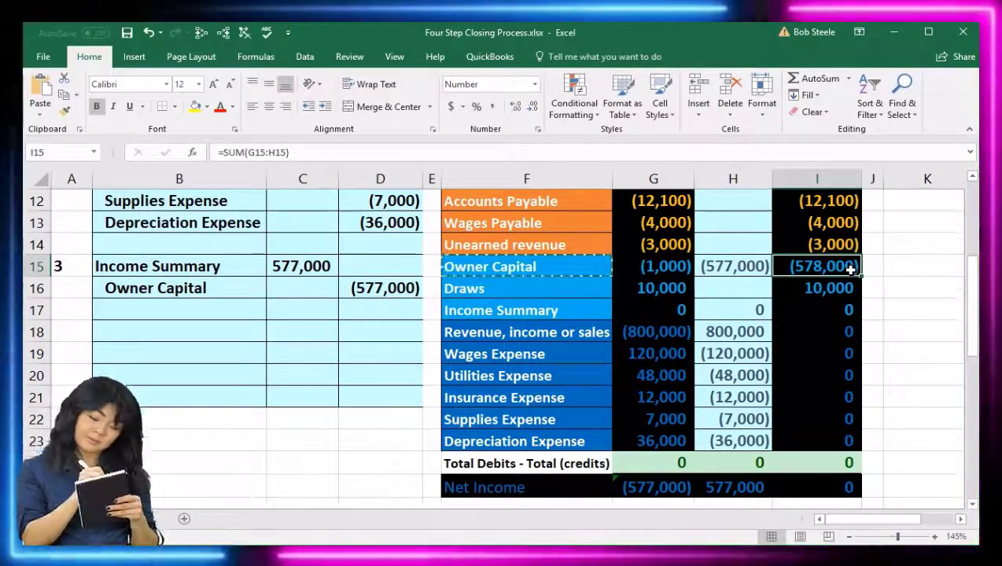
{"action": "left_click", "coordinate": [674, 268]}
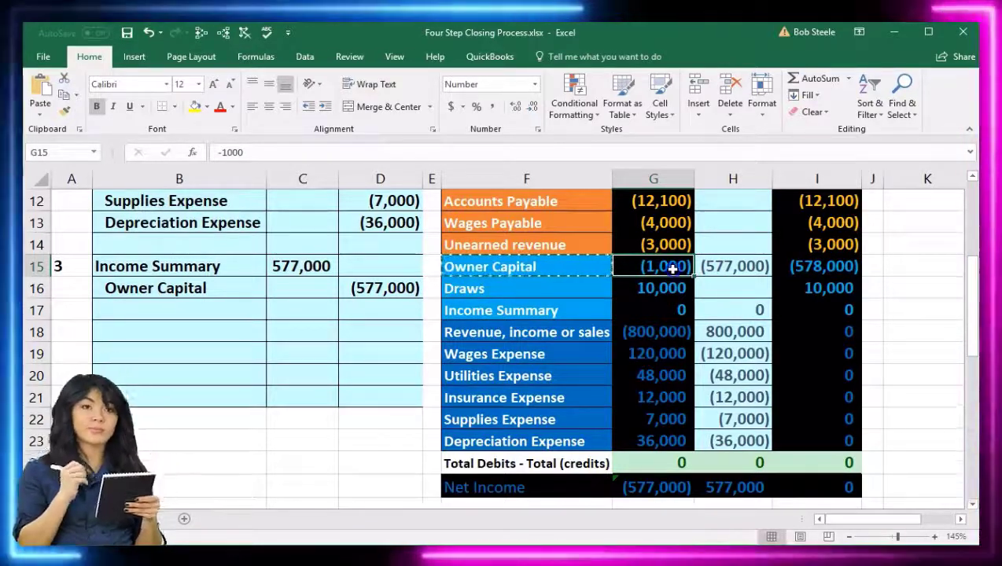
{"action": "left_click", "coordinate": [749, 270]}
{"action": "left_click", "coordinate": [822, 268]}
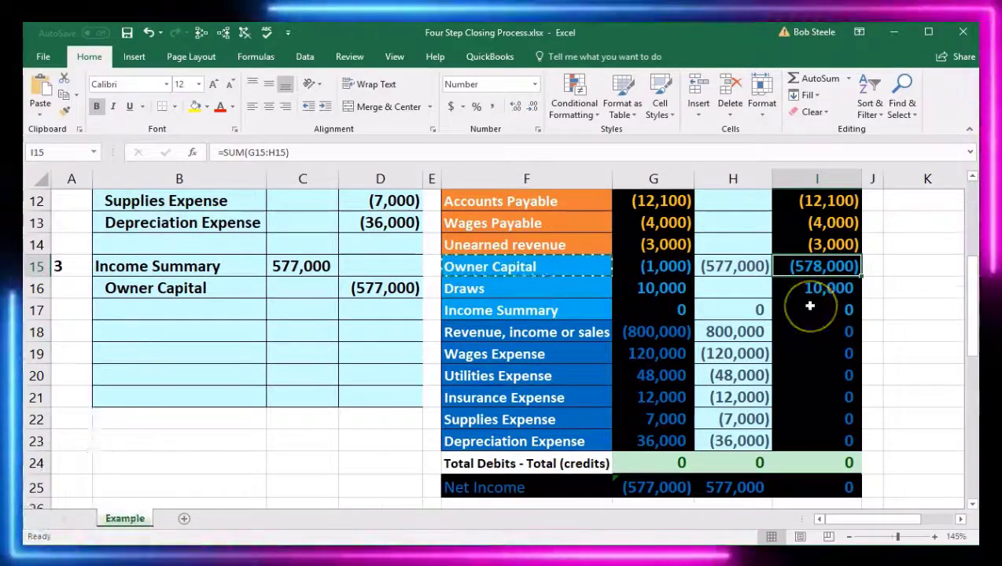
Label the fourth closing entry by entering 4 in cell A18, and review the Draws balance in G16.
{"action": "left_click", "coordinate": [636, 289]}
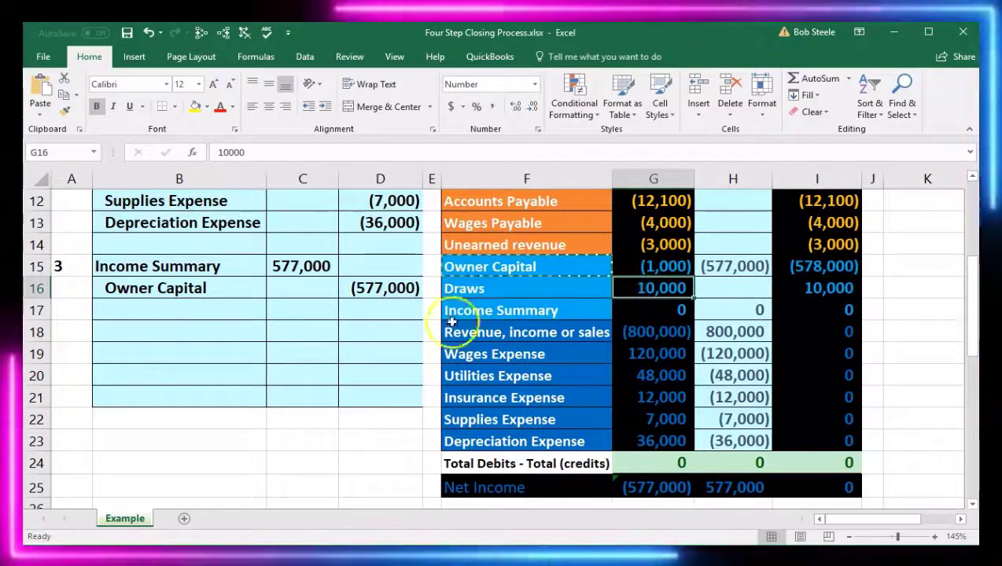
{"action": "left_click", "coordinate": [79, 331]}
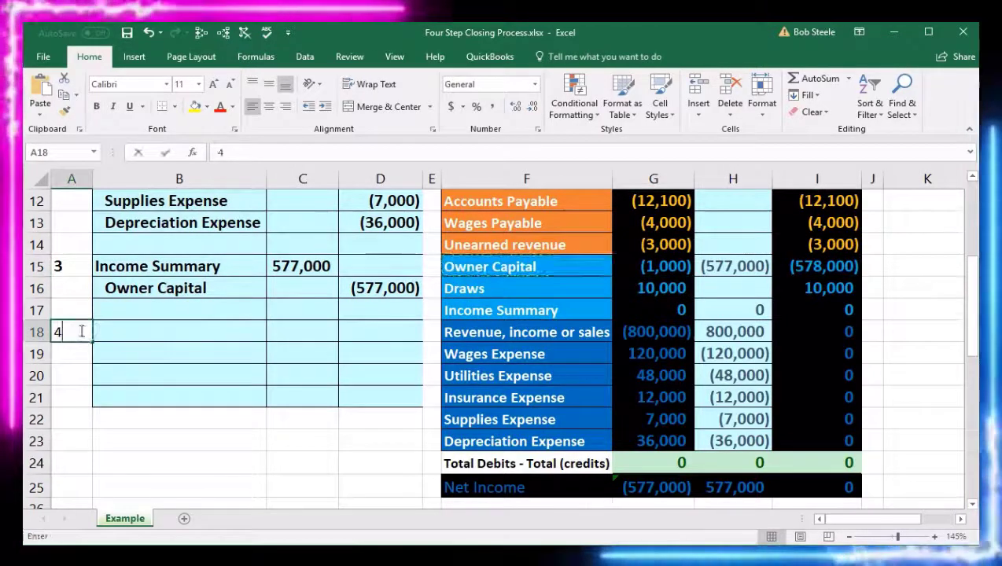
{"action": "type", "text": "4"}
{"action": "key", "text": "Return"}
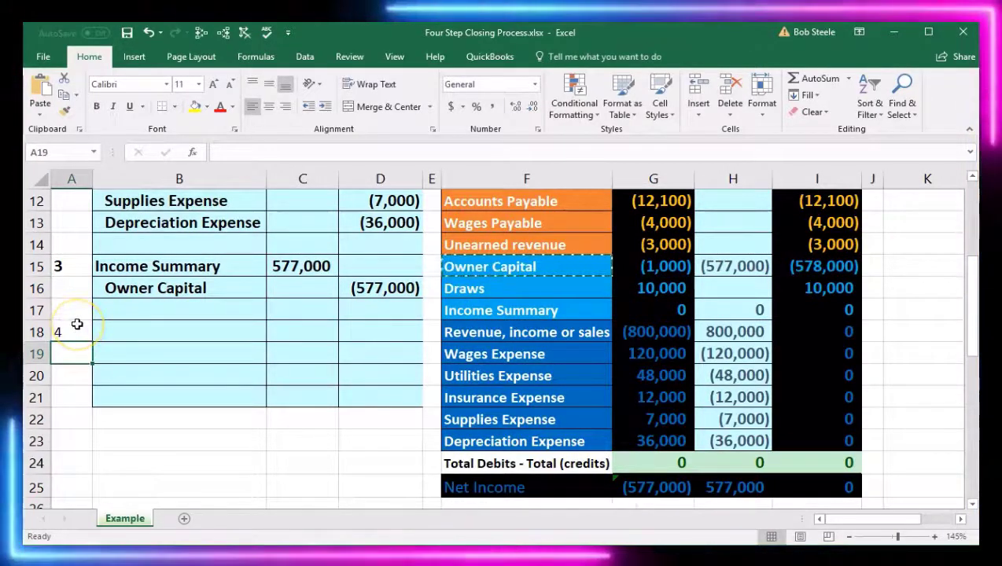
{"action": "left_click", "coordinate": [641, 288]}
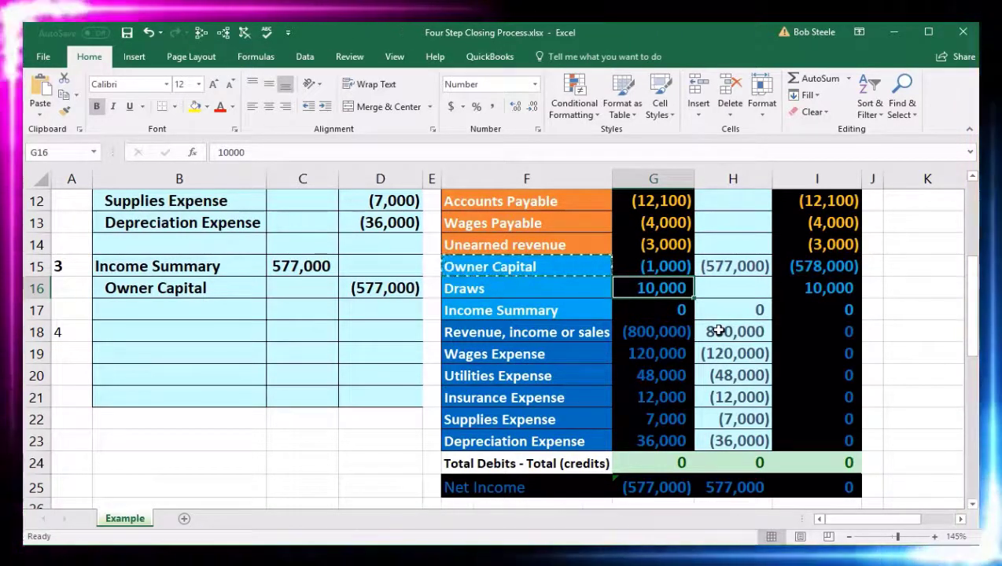
{"action": "left_click", "coordinate": [695, 299]}
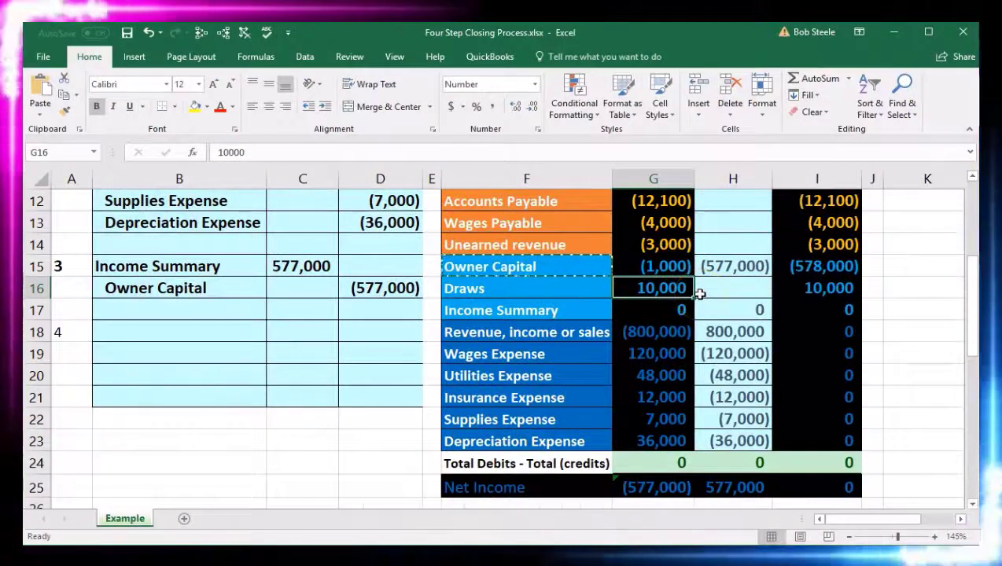
Copy the Draws account name from the trial balance into B19 as values only and indent it one level.
{"action": "left_click", "coordinate": [498, 290]}
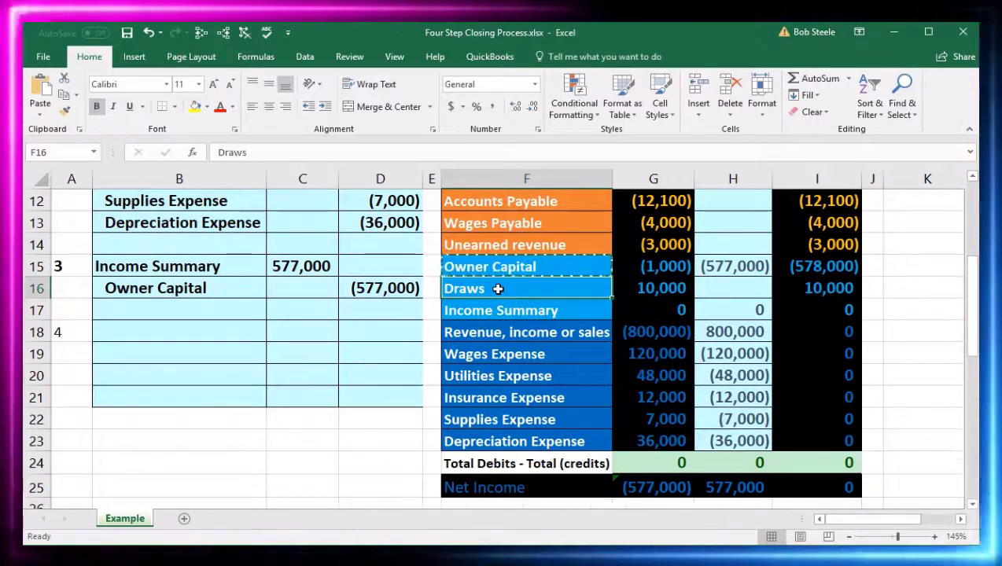
{"action": "right_click", "coordinate": [498, 289]}
{"action": "left_click", "coordinate": [531, 316]}
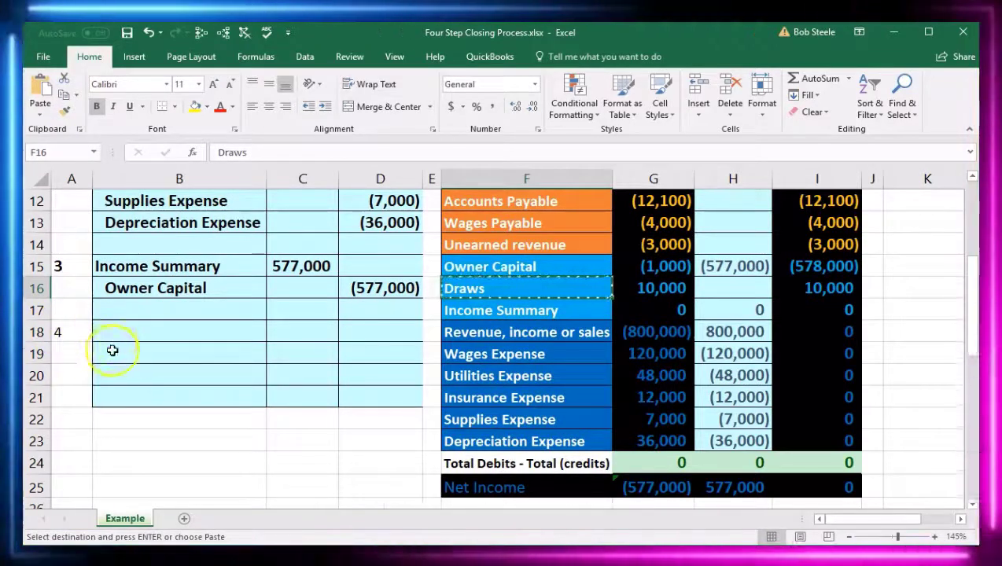
{"action": "left_click", "coordinate": [114, 352]}
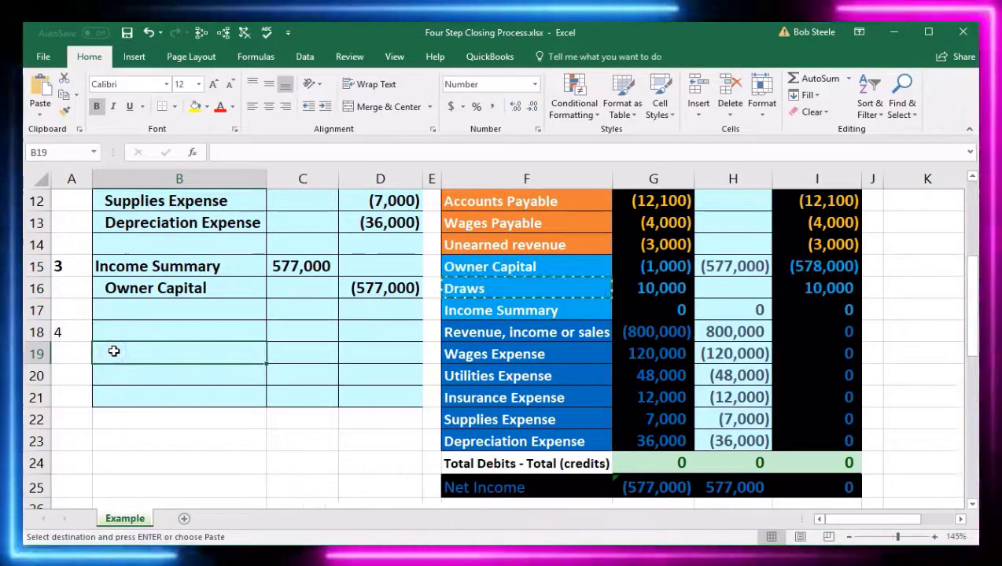
{"action": "right_click", "coordinate": [114, 351]}
{"action": "left_click", "coordinate": [172, 92]}
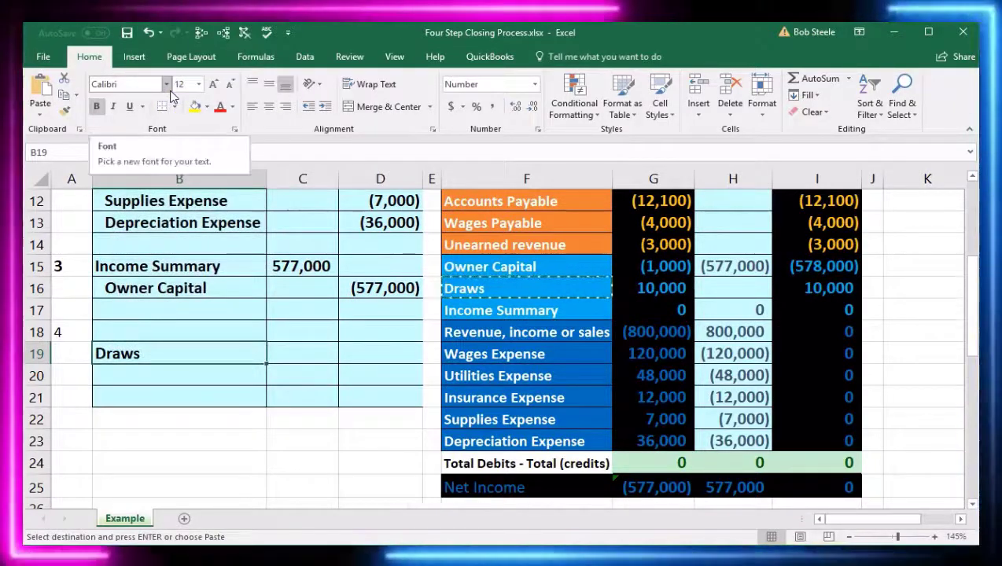
{"action": "left_click", "coordinate": [325, 106]}
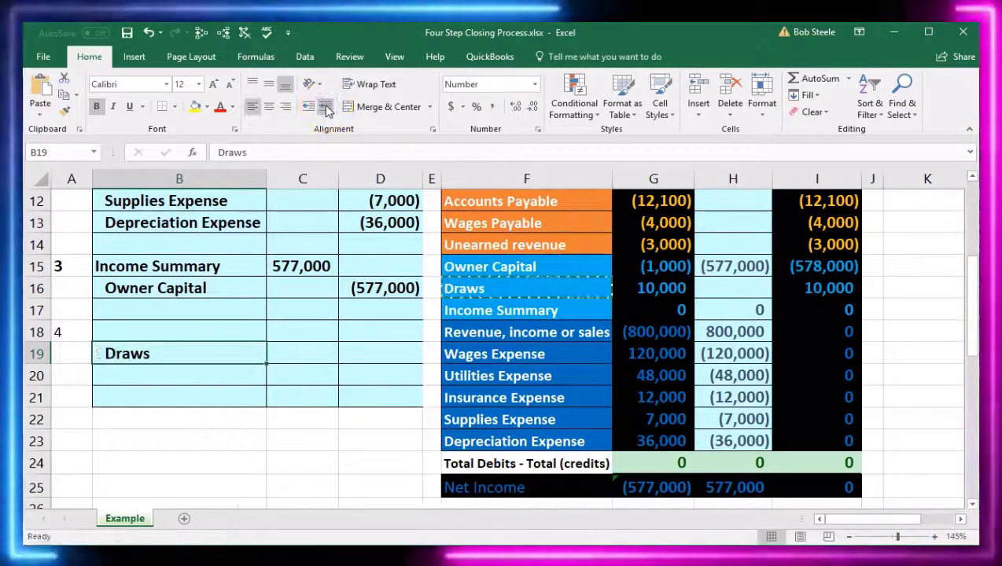
Enter the fourth entry's amounts: a credit of -10000 in D19 and the matching debit as =-D19 in C18.
{"action": "left_click", "coordinate": [377, 353]}
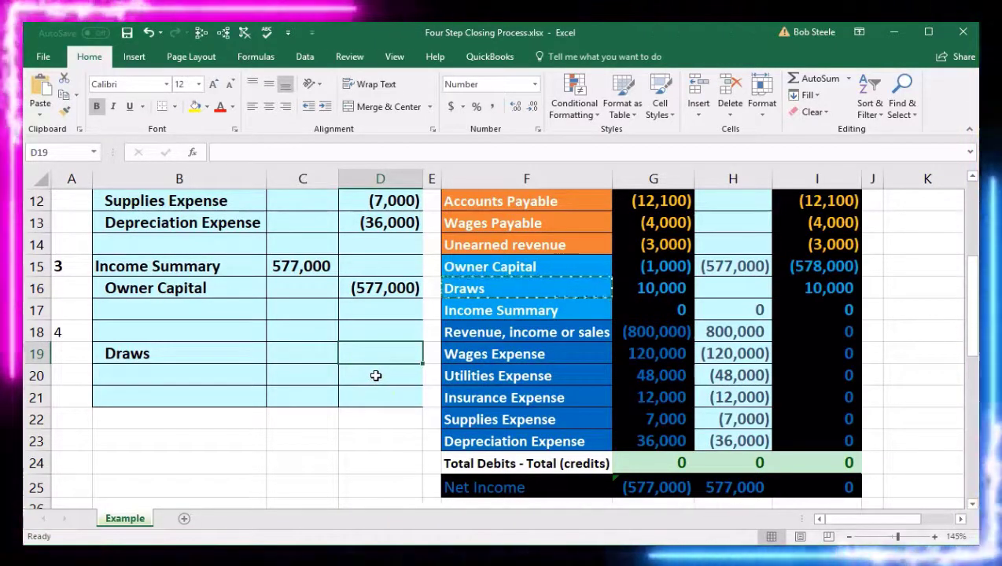
{"action": "type", "text": "-10000"}
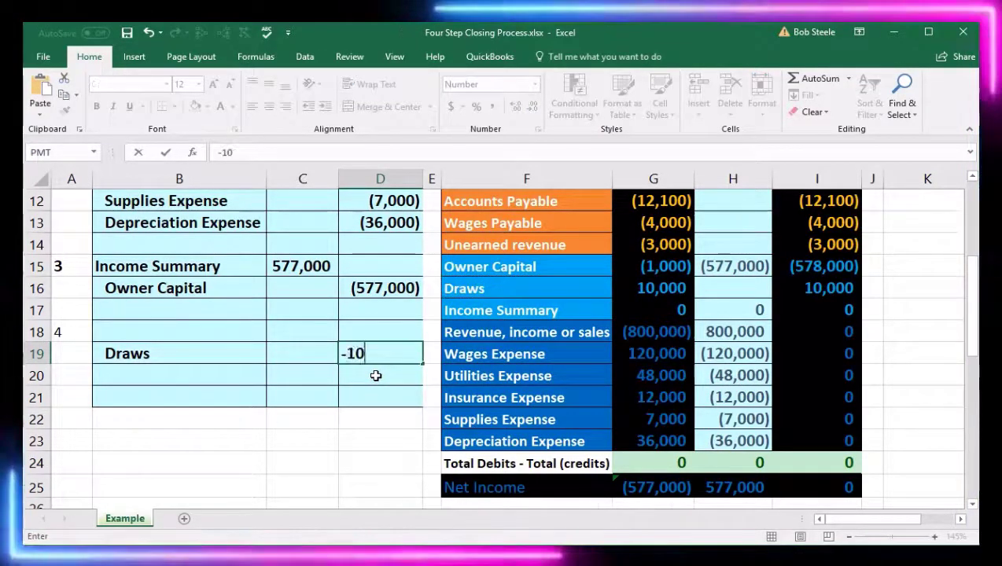
{"action": "key", "text": "Return"}
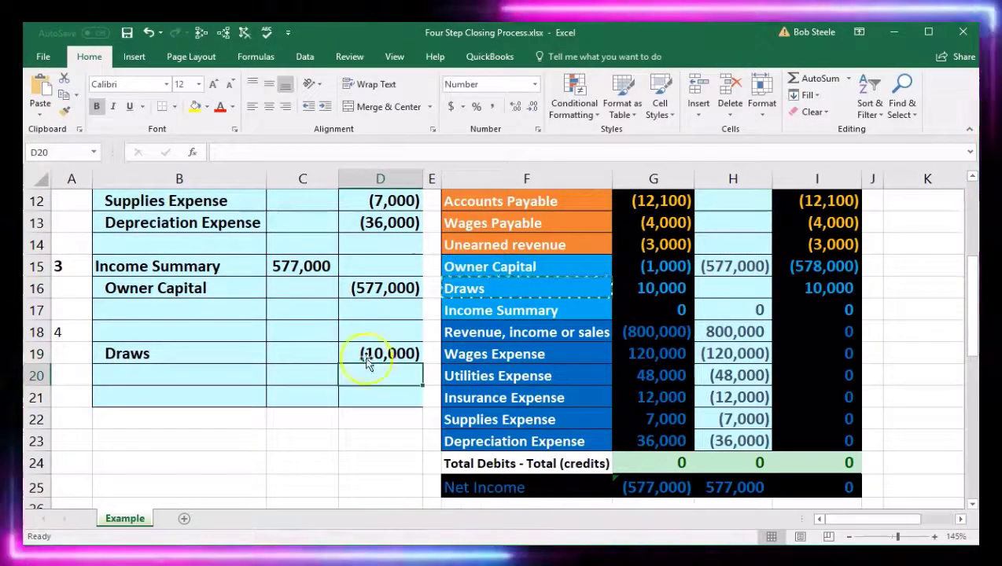
{"action": "left_click", "coordinate": [322, 330]}
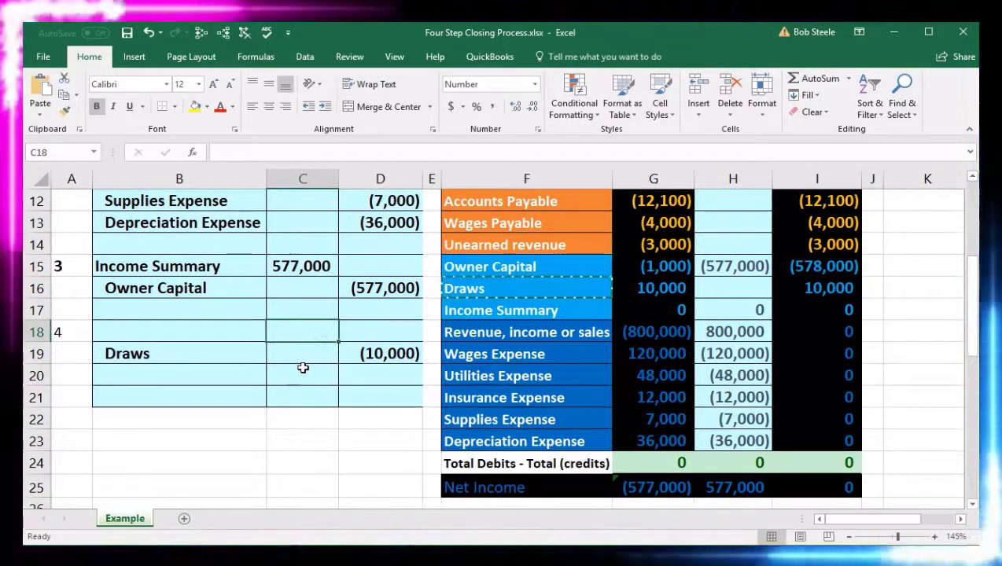
{"action": "type", "text": "-"}
{"action": "left_click", "coordinate": [376, 354]}
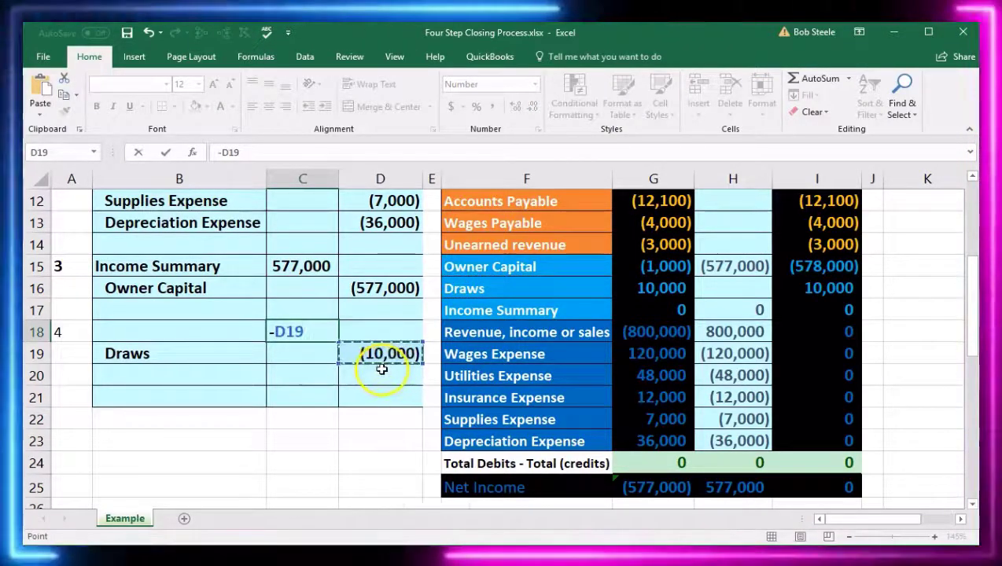
{"action": "key", "text": "Return"}
{"action": "left_click", "coordinate": [312, 325]}
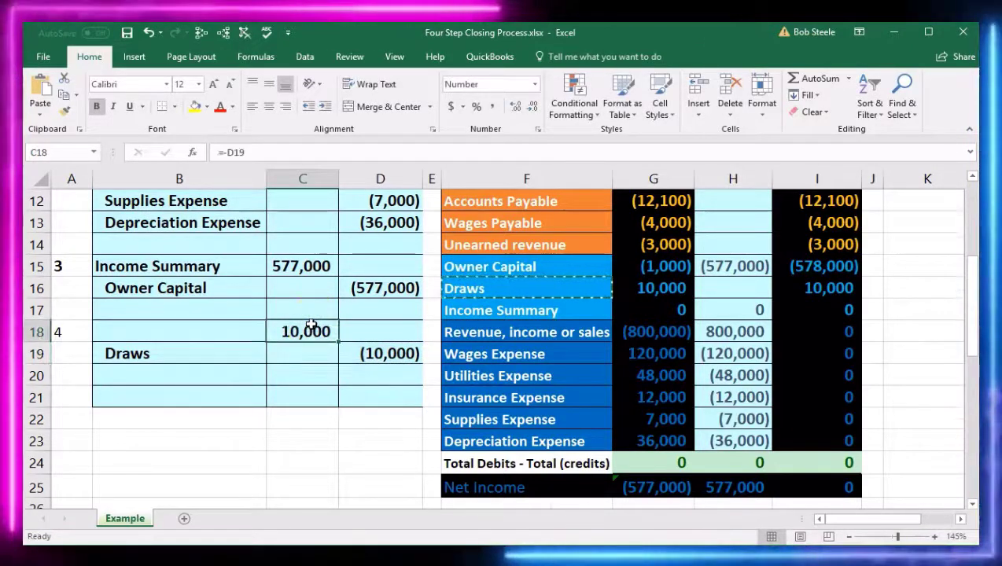
Copy the Owner Capital account name from the trial balance into B18 as values only.
{"action": "left_click", "coordinate": [242, 332]}
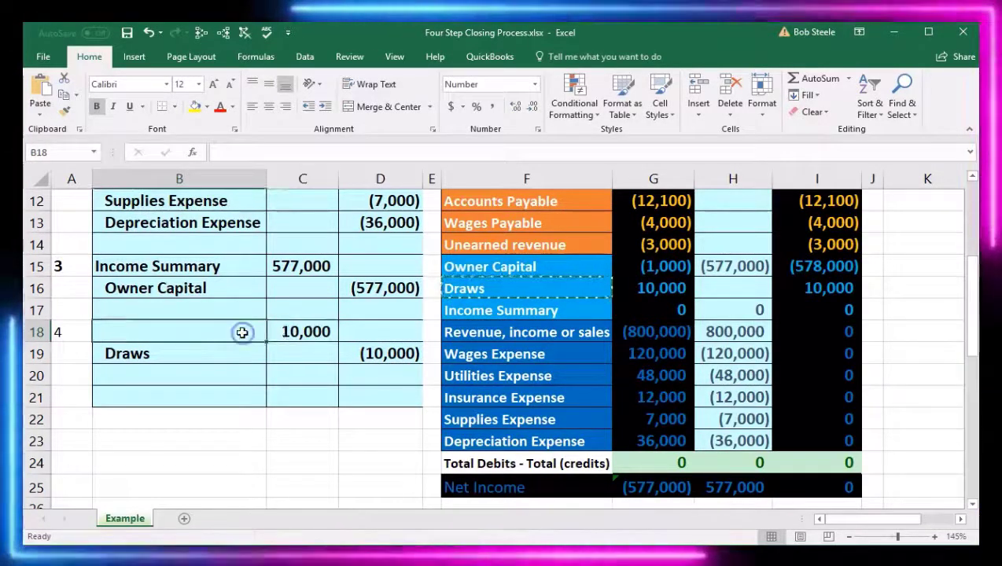
{"action": "left_click", "coordinate": [523, 268]}
{"action": "left_click", "coordinate": [543, 272]}
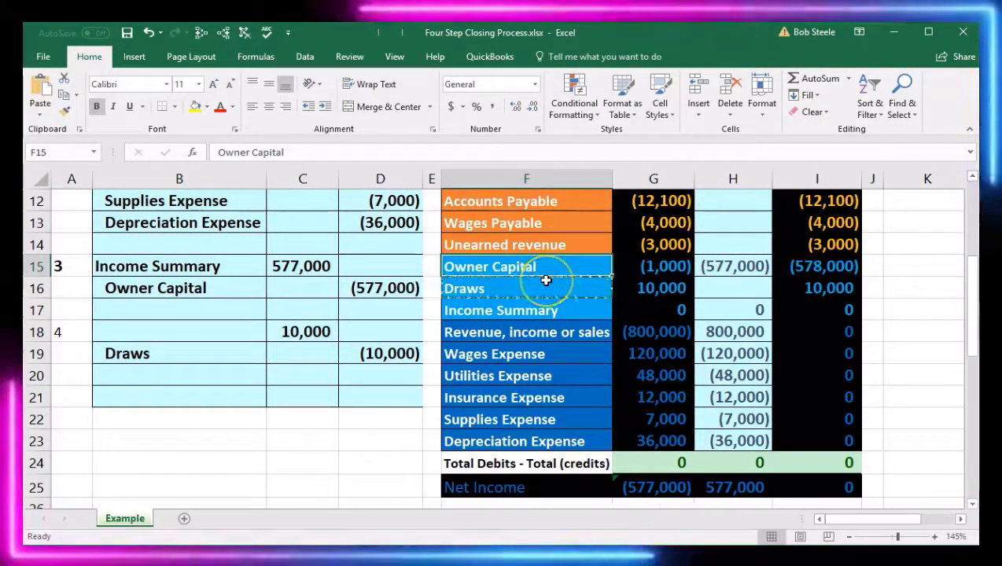
{"action": "left_click", "coordinate": [553, 275]}
{"action": "left_click", "coordinate": [557, 266]}
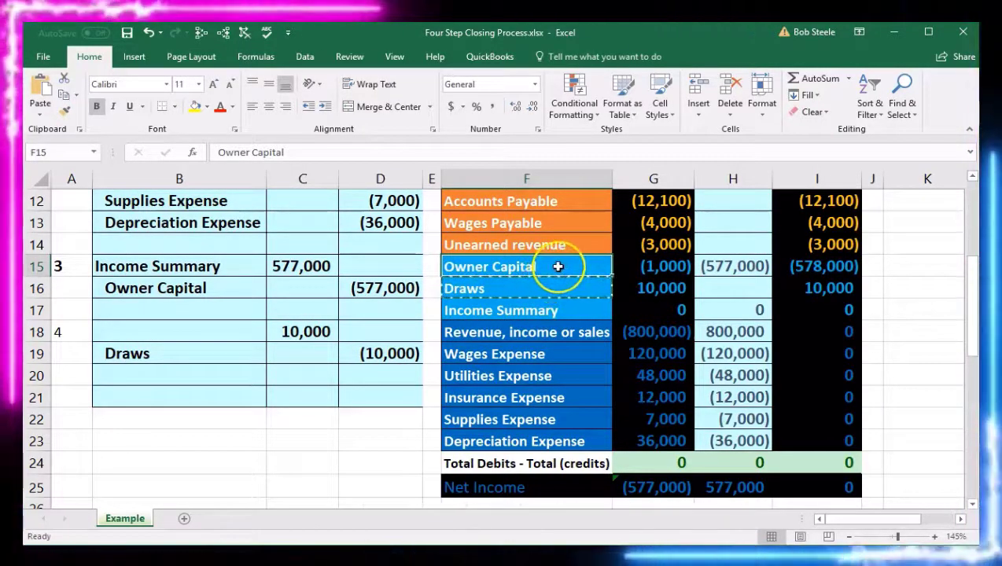
{"action": "right_click", "coordinate": [558, 267]}
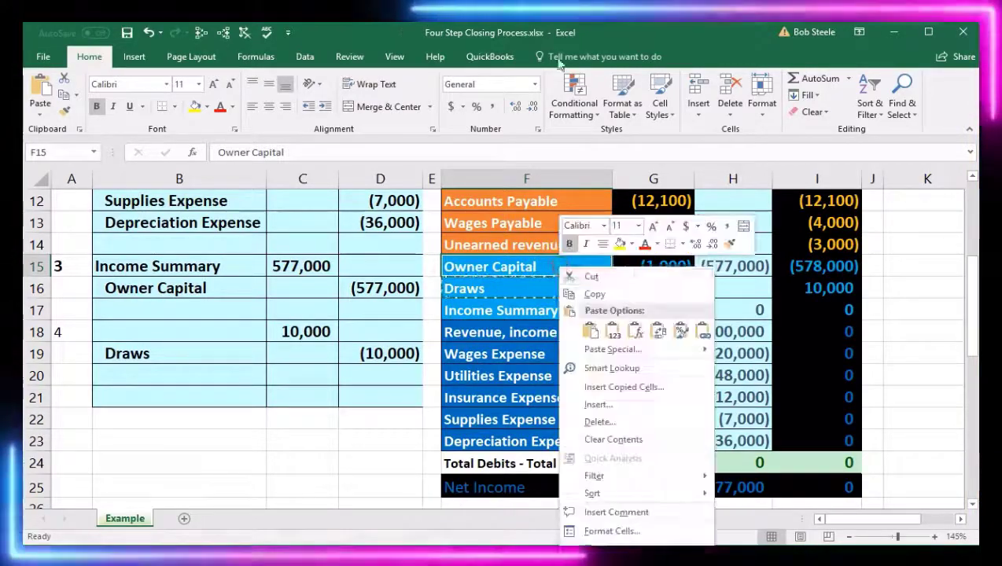
{"action": "left_click", "coordinate": [578, 286]}
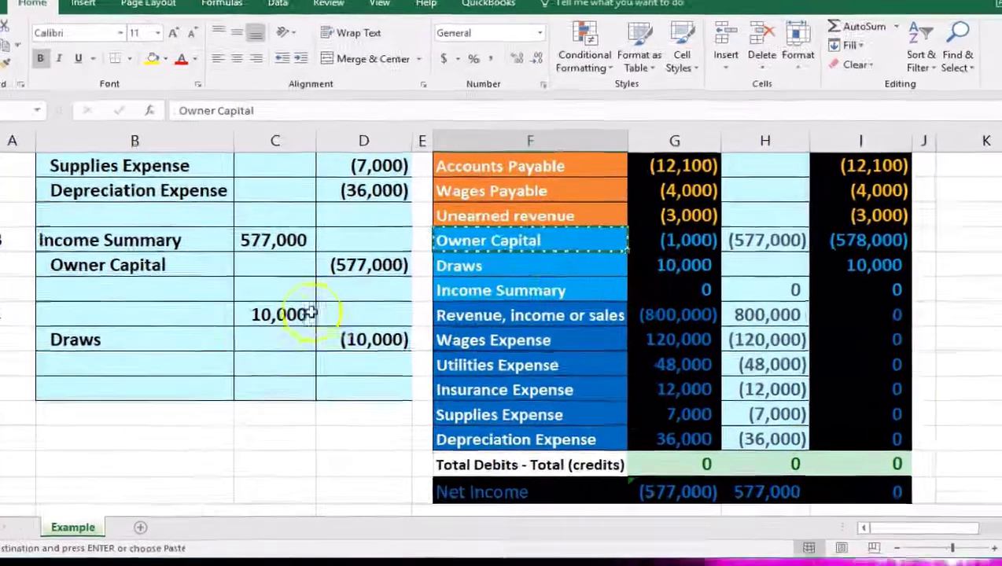
{"action": "left_click", "coordinate": [202, 332]}
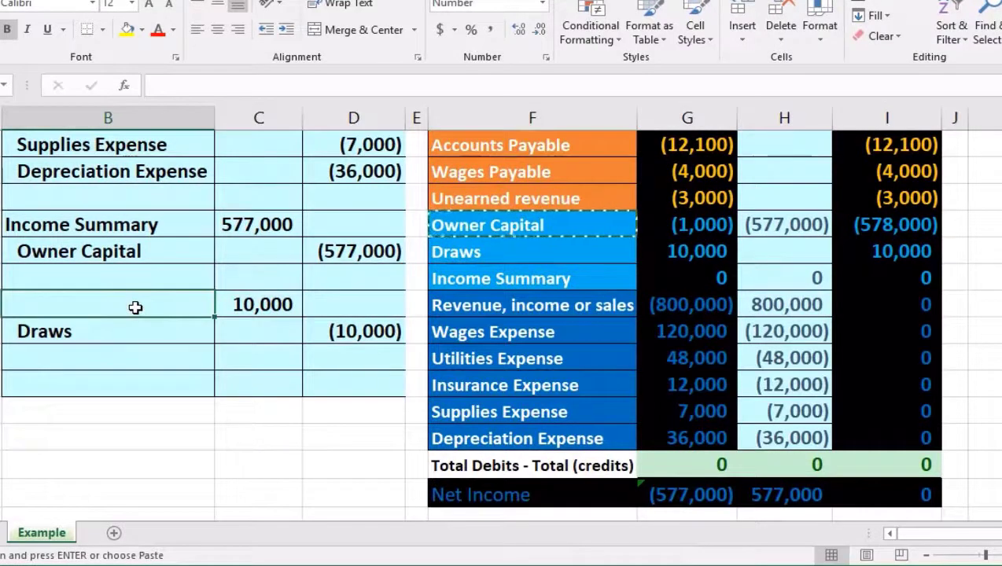
{"action": "right_click", "coordinate": [136, 307]}
{"action": "left_click", "coordinate": [202, 385]}
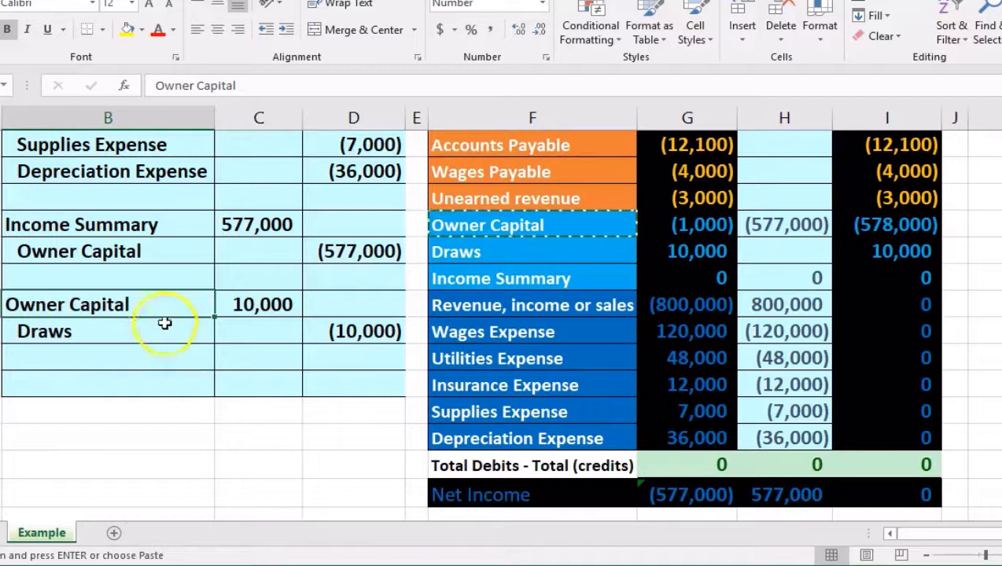
Review both lines of the fourth entry and post the Draws credit to the trial balance with =D19 in H16.
{"action": "left_click_drag", "start_coordinate": [152, 304], "coordinate": [232, 308]}
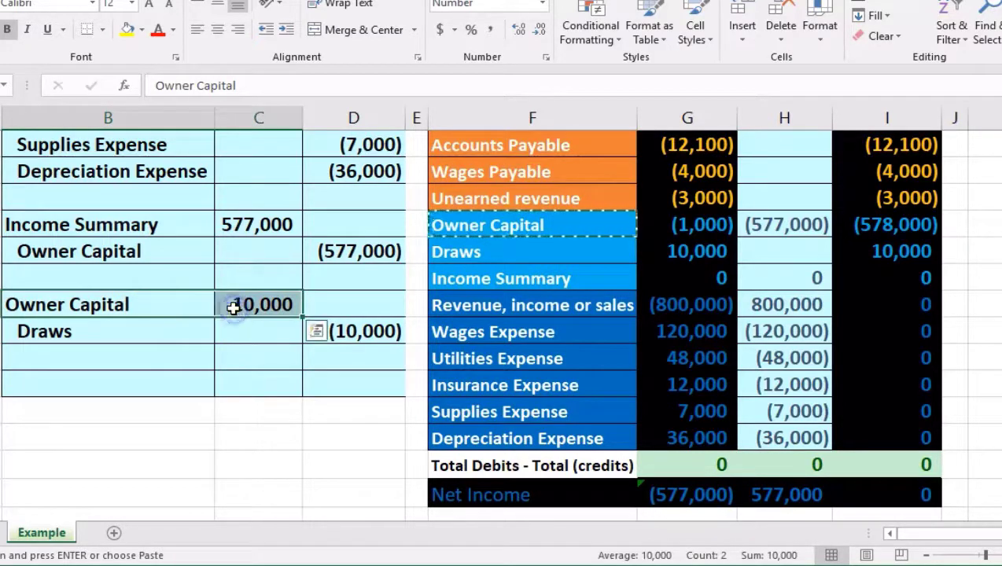
{"action": "left_click_drag", "start_coordinate": [175, 331], "coordinate": [331, 337]}
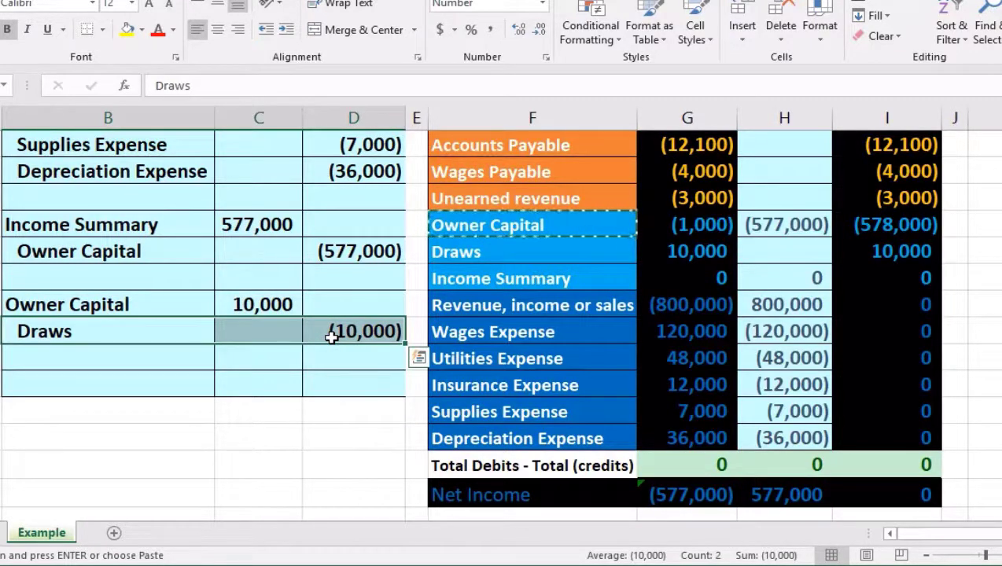
{"action": "left_click_drag", "start_coordinate": [194, 336], "coordinate": [368, 344]}
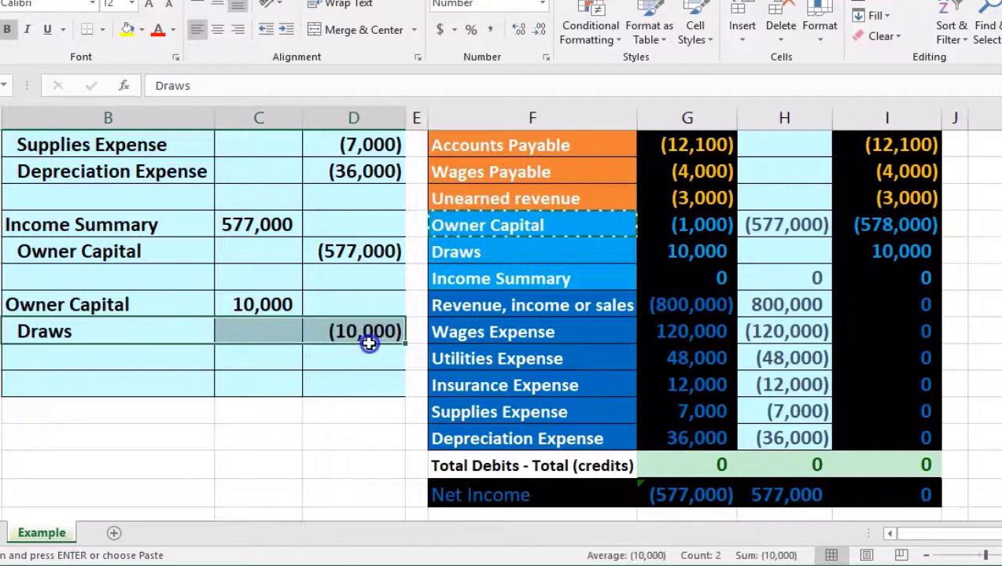
{"action": "left_click", "coordinate": [759, 255]}
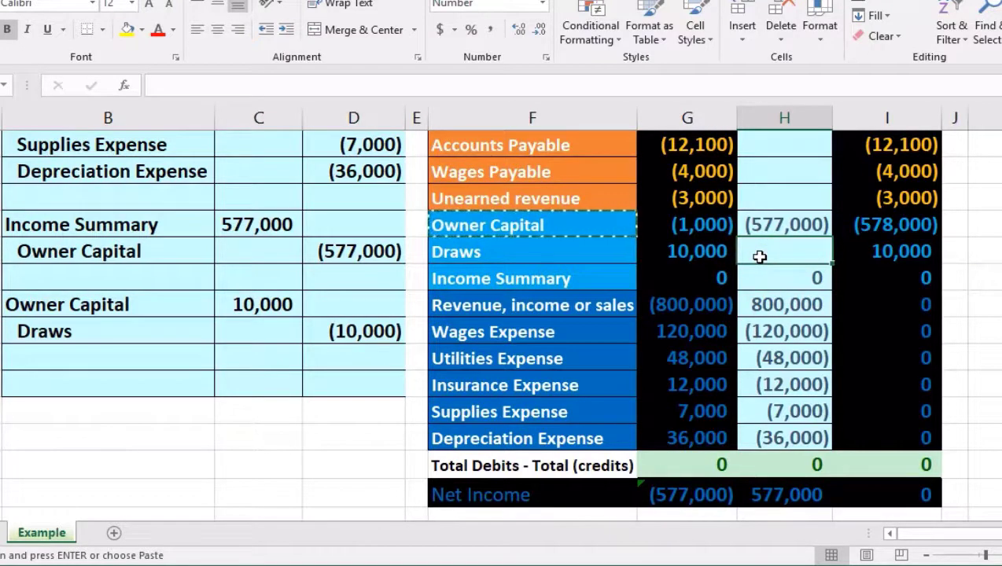
{"action": "right_click", "coordinate": [761, 269]}
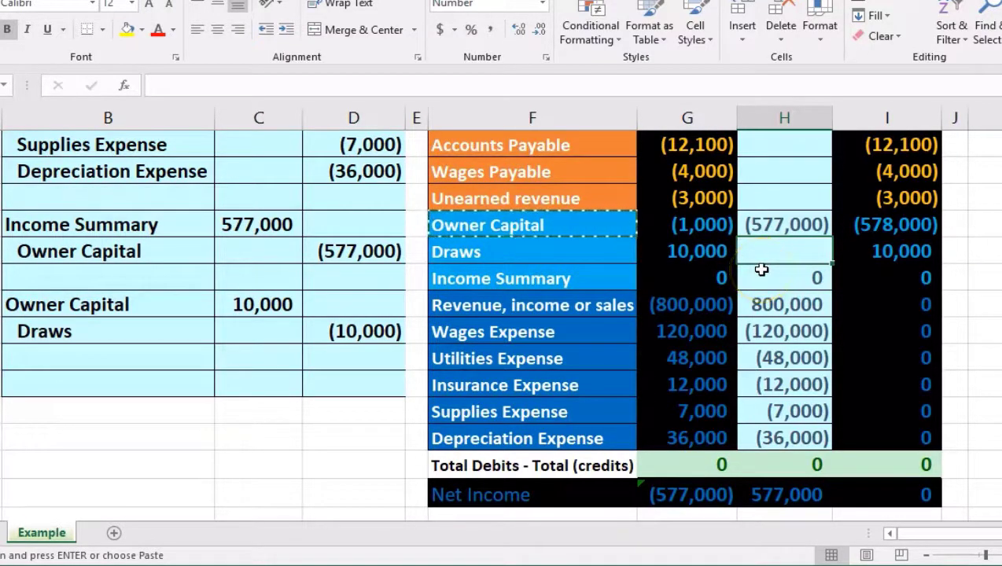
{"action": "type", "text": "="}
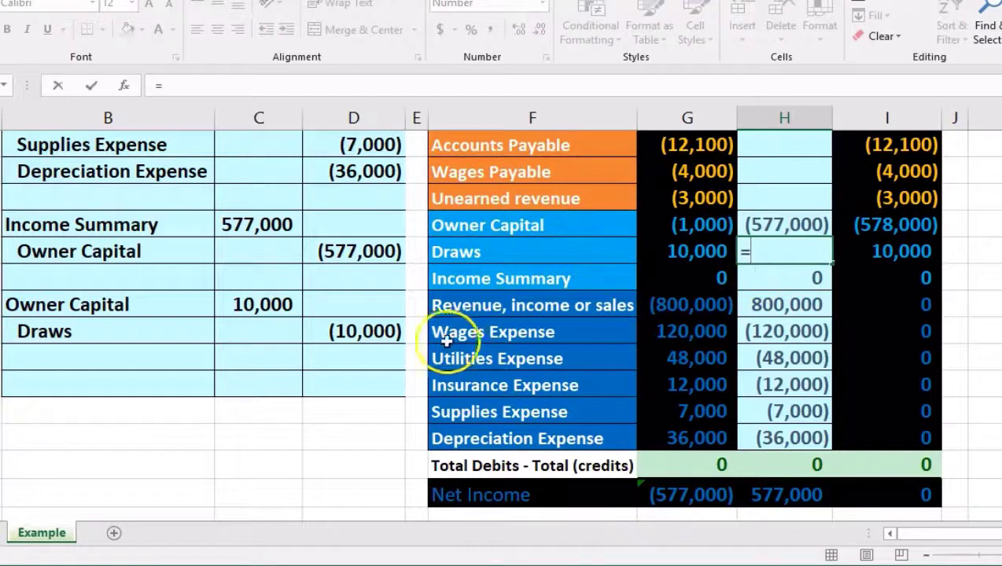
{"action": "left_click", "coordinate": [368, 334]}
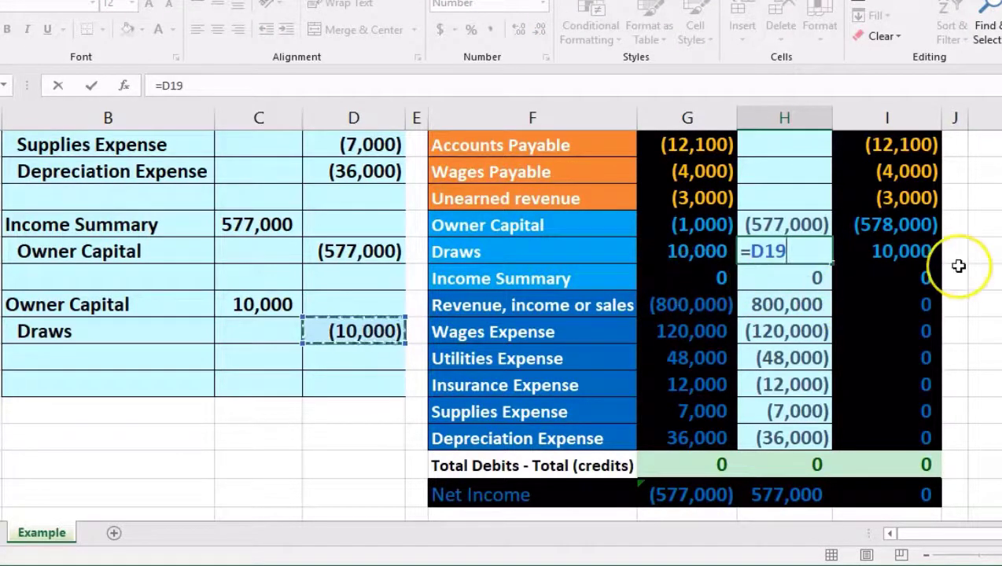
{"action": "key", "text": "Return"}
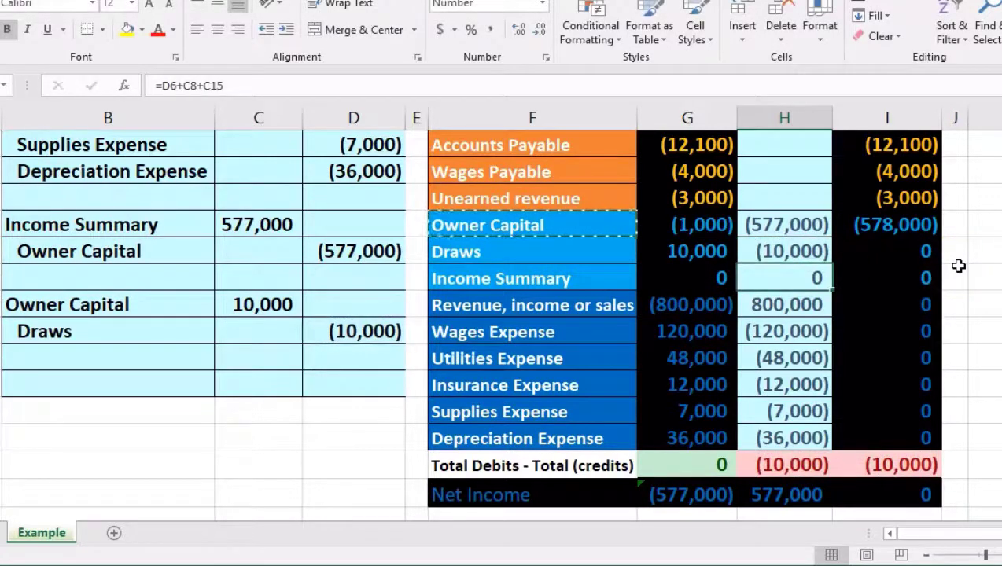
Examine the fourth entry's Owner Capital debit against the capital and temporary account balances in column G and the capital posting in H15.
{"action": "left_click_drag", "start_coordinate": [126, 304], "coordinate": [246, 313]}
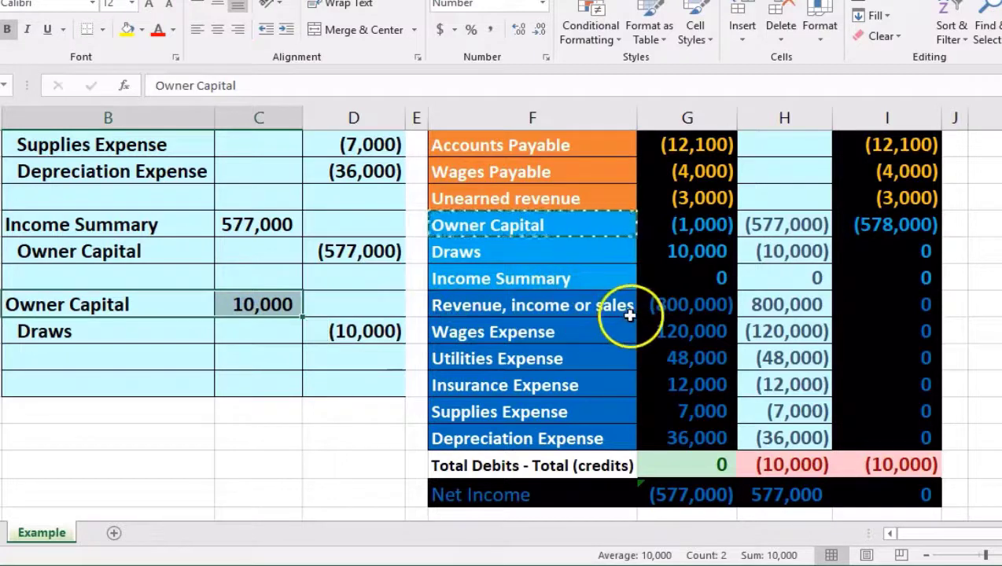
{"action": "left_click", "coordinate": [651, 225]}
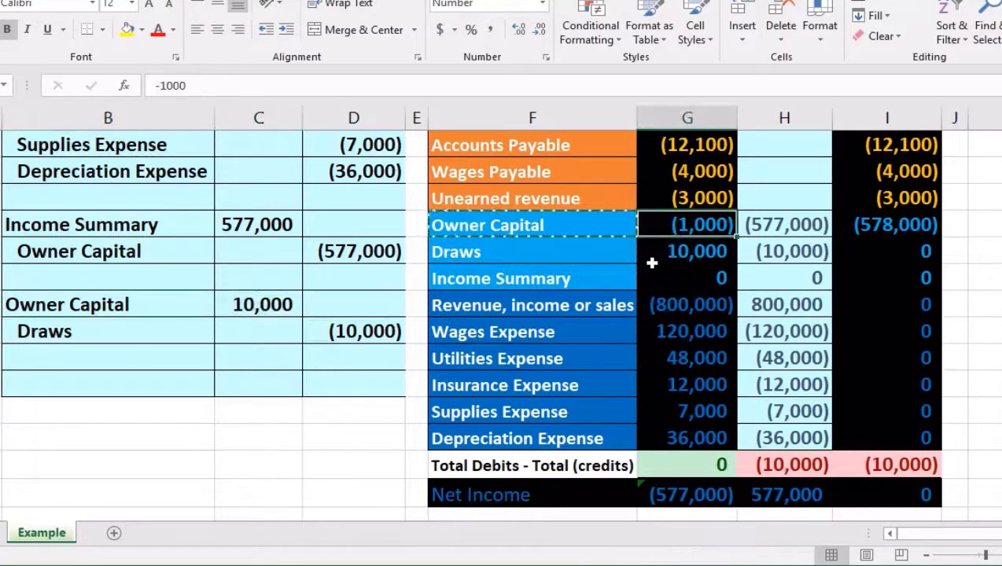
{"action": "left_click", "coordinate": [654, 243]}
{"action": "mouse_move", "coordinate": [654, 244]}
{"action": "left_mouse_down"}
{"action": "mouse_move", "coordinate": [652, 235]}
{"action": "mouse_move", "coordinate": [686, 426]}
{"action": "left_mouse_up"}
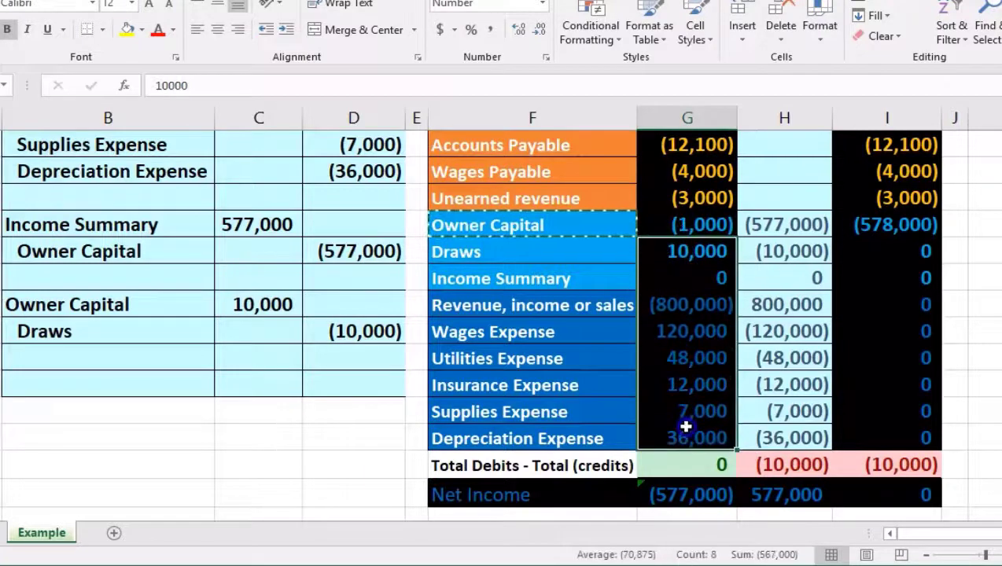
{"action": "left_click", "coordinate": [655, 226]}
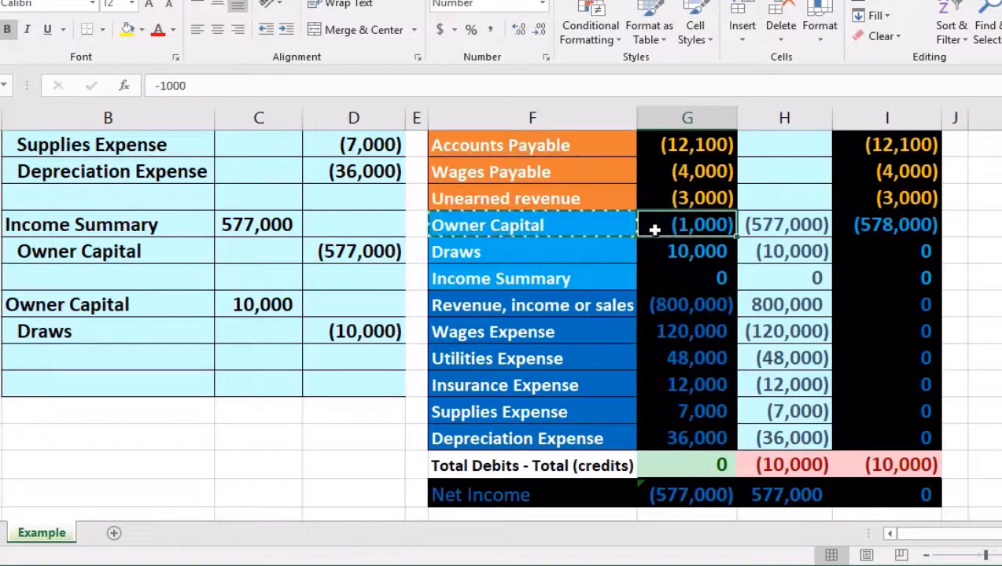
{"action": "left_click_drag", "start_coordinate": [673, 307], "coordinate": [686, 428]}
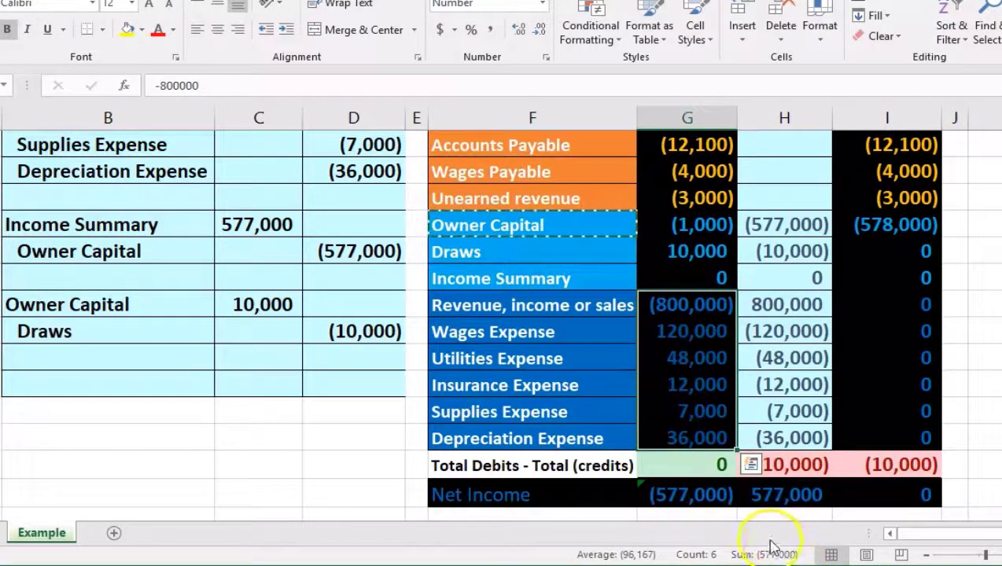
{"action": "left_click", "coordinate": [752, 226]}
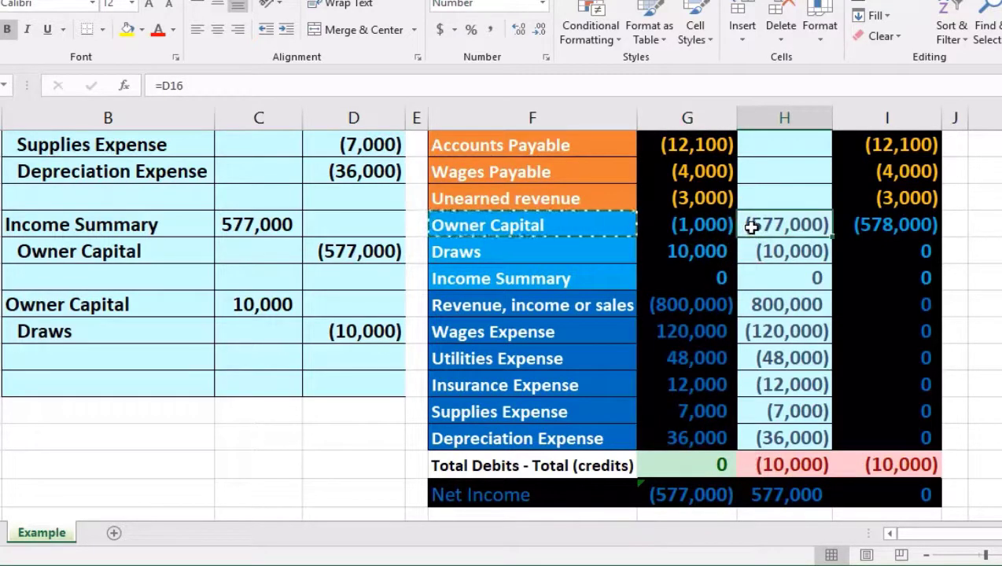
{"action": "left_click", "coordinate": [749, 227]}
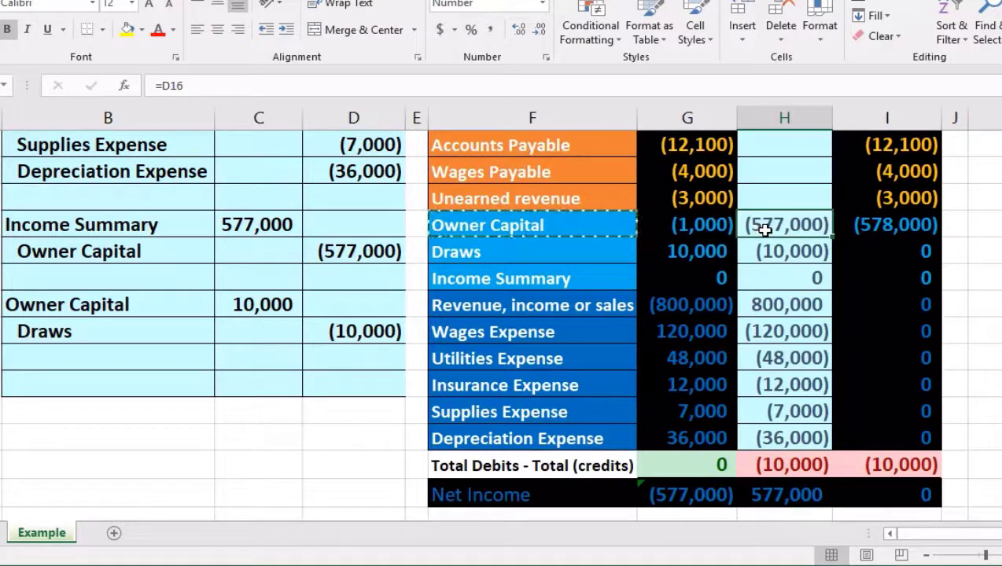
Add the fourth entry's Owner Capital debit to the capital posting in H15, making the formula =D16+C18.
{"action": "left_click", "coordinate": [807, 225]}
{"action": "double_click", "coordinate": [806, 226]}
{"action": "type", "text": "+"}
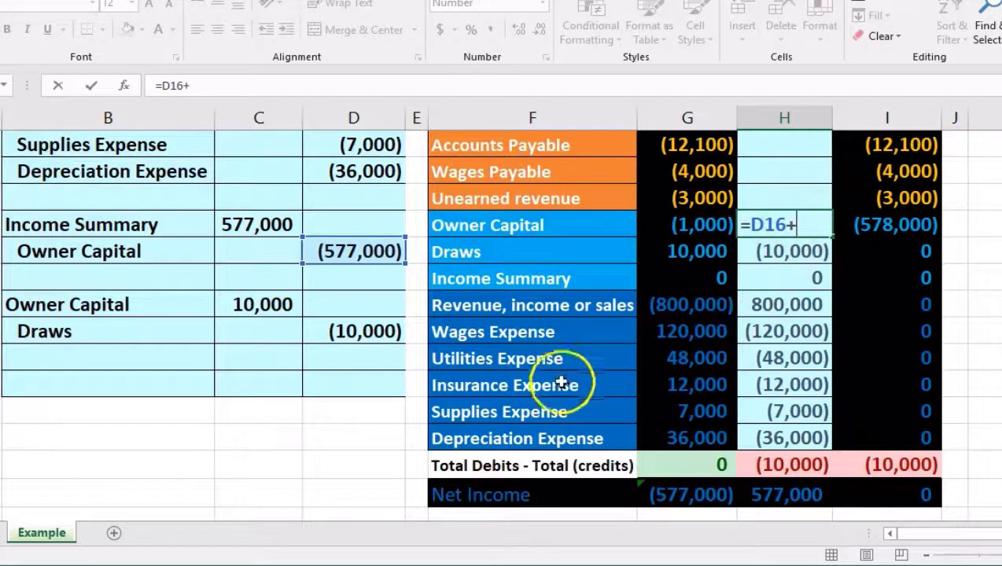
{"action": "left_click", "coordinate": [269, 304]}
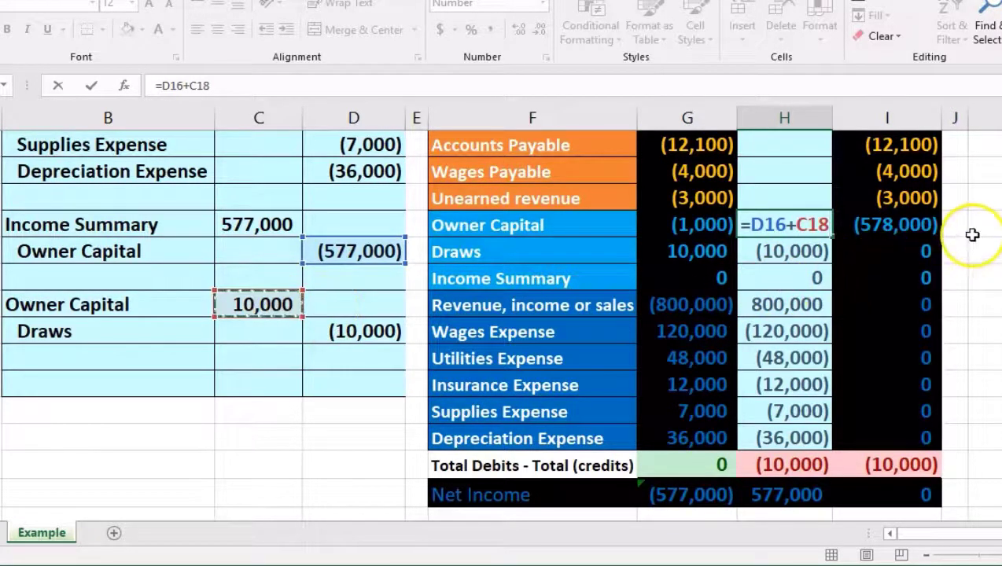
{"action": "key", "text": "Return"}
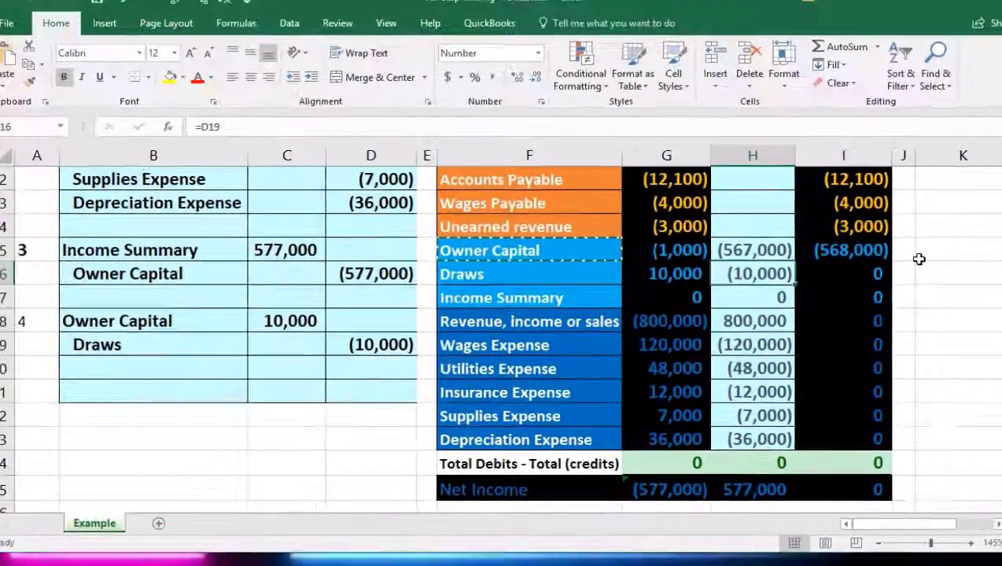
Check the post-close balances of the temporary accounts and Income Summary, and compare Owner Capital in I15 with the adjusted balances in G15:G23.
{"action": "left_click_drag", "start_coordinate": [876, 251], "coordinate": [863, 372]}
{"action": "left_click_drag", "start_coordinate": [798, 385], "coordinate": [809, 437]}
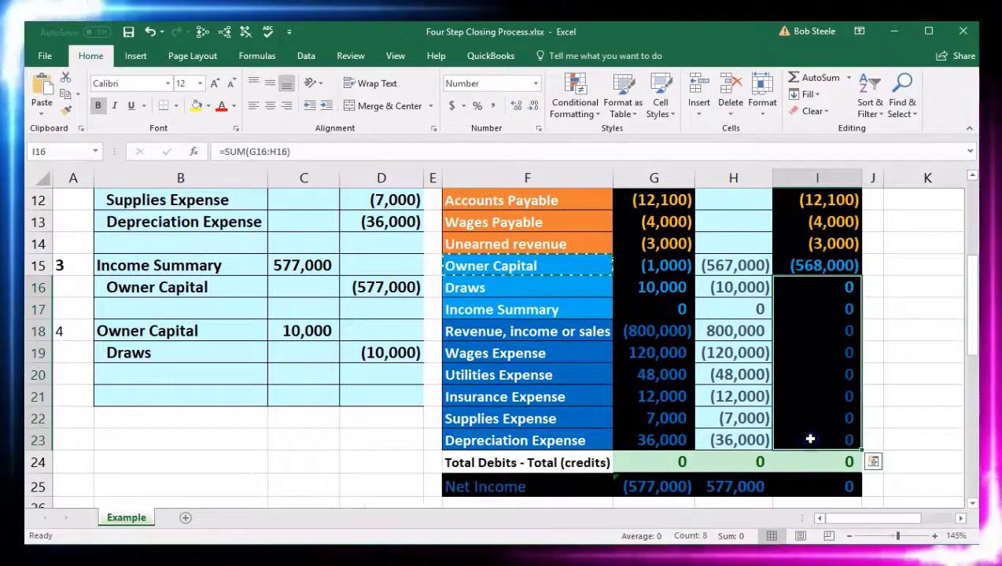
{"action": "left_click_drag", "start_coordinate": [586, 309], "coordinate": [802, 308]}
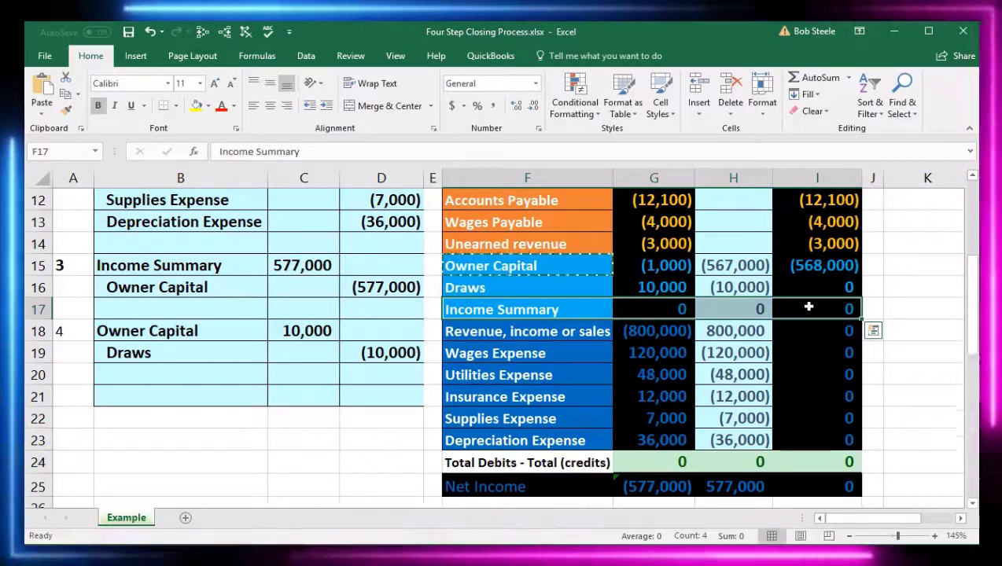
{"action": "left_click", "coordinate": [809, 346]}
{"action": "left_click", "coordinate": [810, 266]}
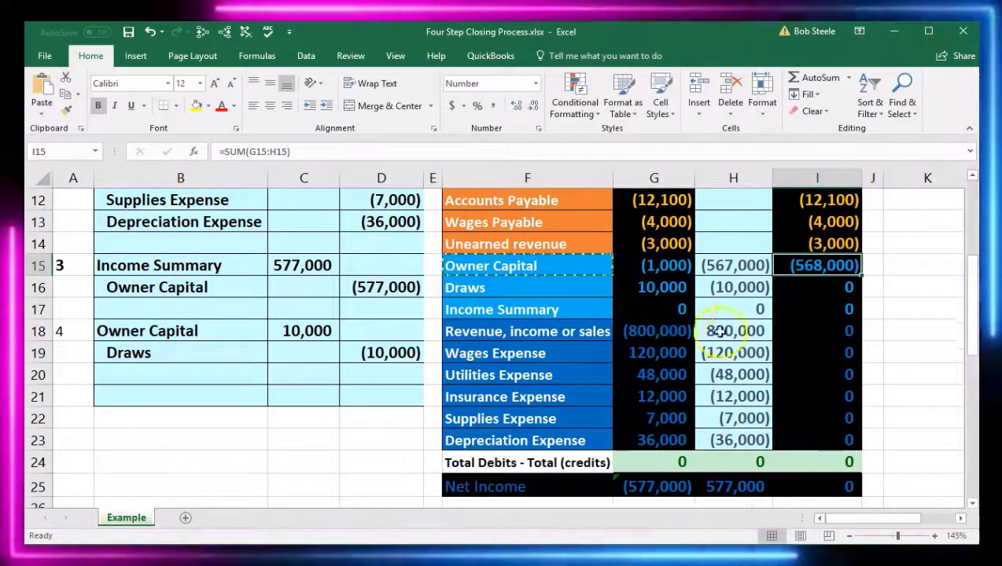
{"action": "left_click_drag", "start_coordinate": [654, 266], "coordinate": [681, 440]}
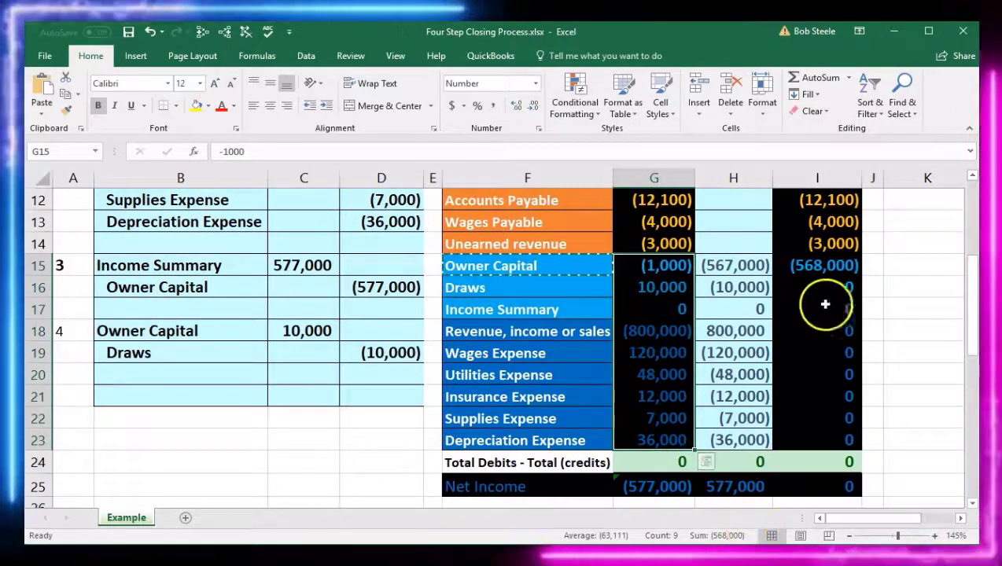
{"action": "left_click", "coordinate": [821, 267]}
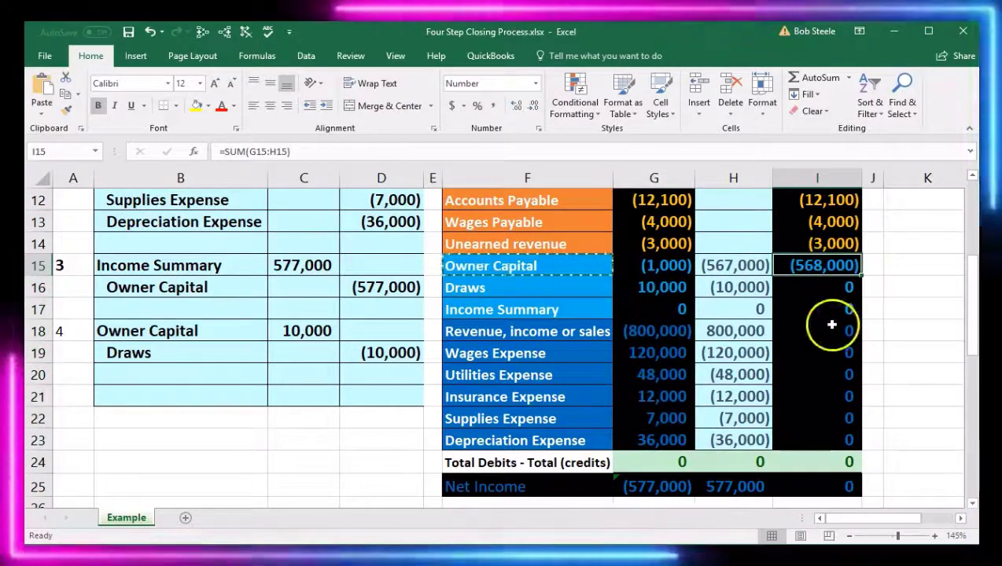
Review the Post close Trial balance column from its heading in I4 down through the temporary accounts in I16:I23.
{"action": "scroll", "coordinate": [832, 330], "scroll_direction": "up", "scroll_amount": 1}
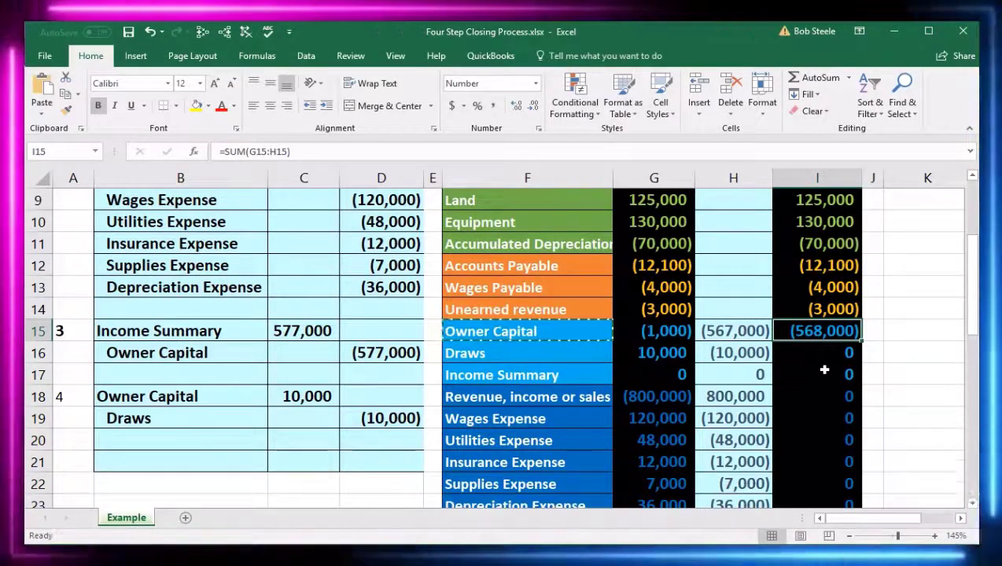
{"action": "scroll", "coordinate": [824, 369], "scroll_direction": "up", "scroll_amount": 2}
{"action": "left_click", "coordinate": [822, 251]}
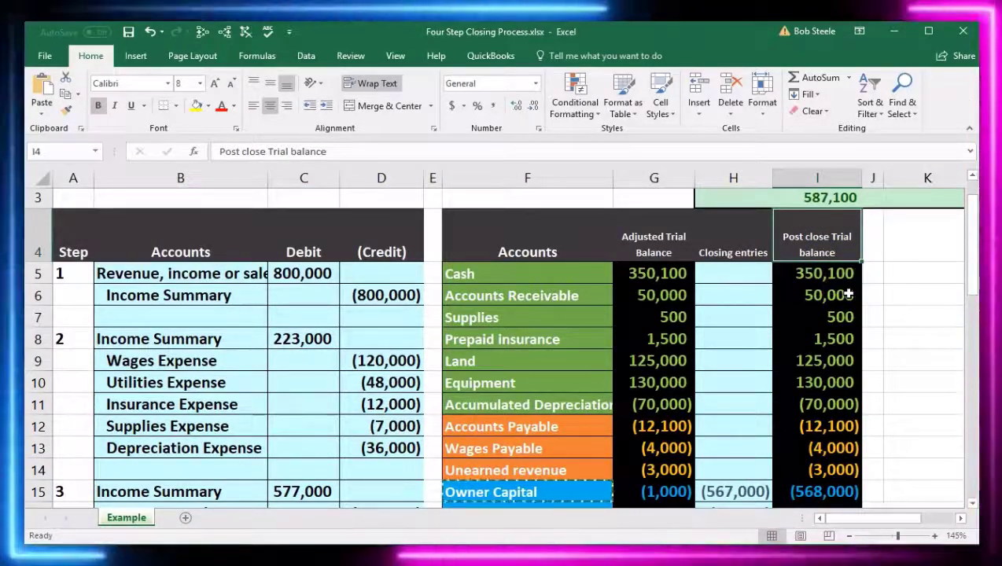
{"action": "scroll", "coordinate": [849, 294], "scroll_direction": "down", "scroll_amount": 3}
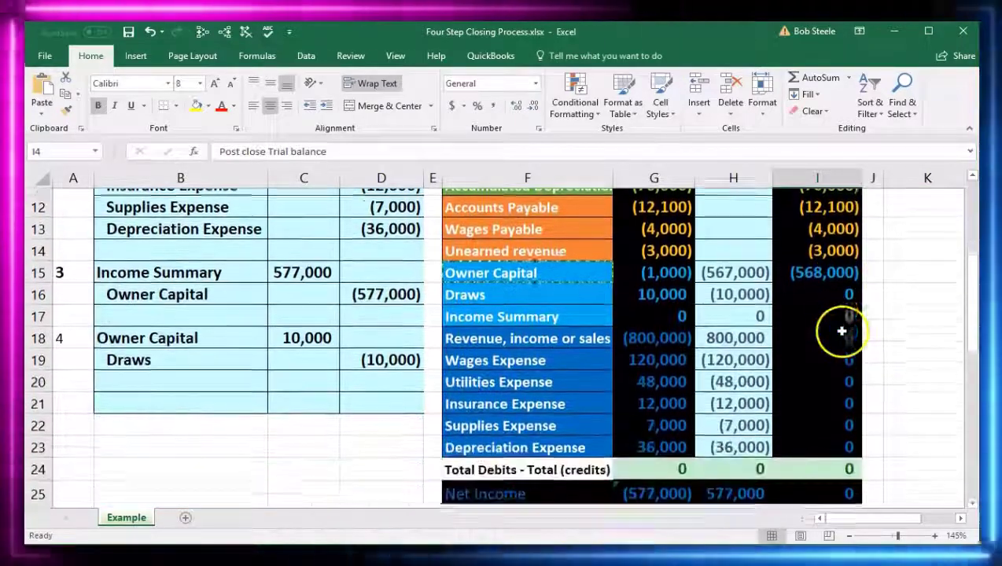
{"action": "left_click_drag", "start_coordinate": [827, 291], "coordinate": [810, 432]}
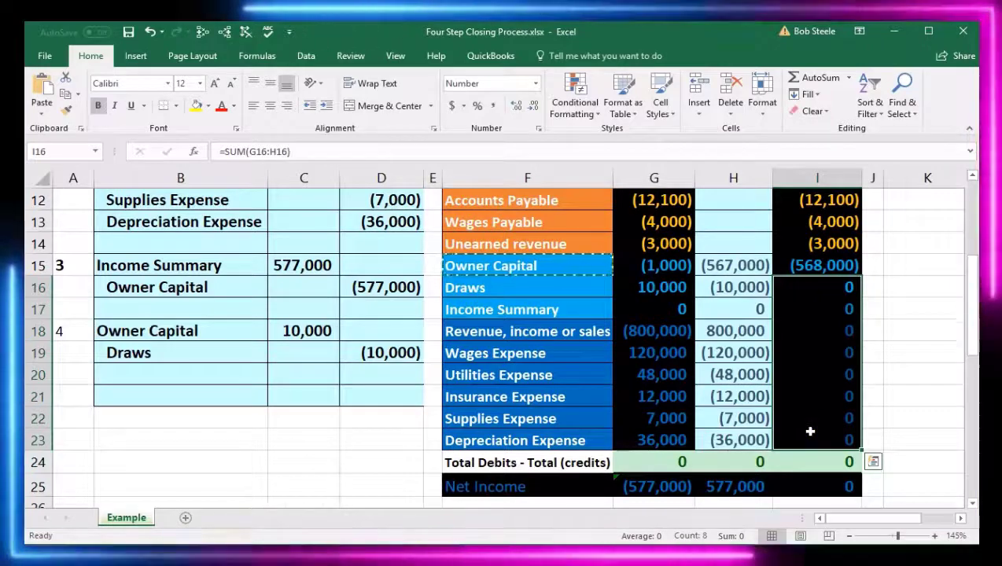